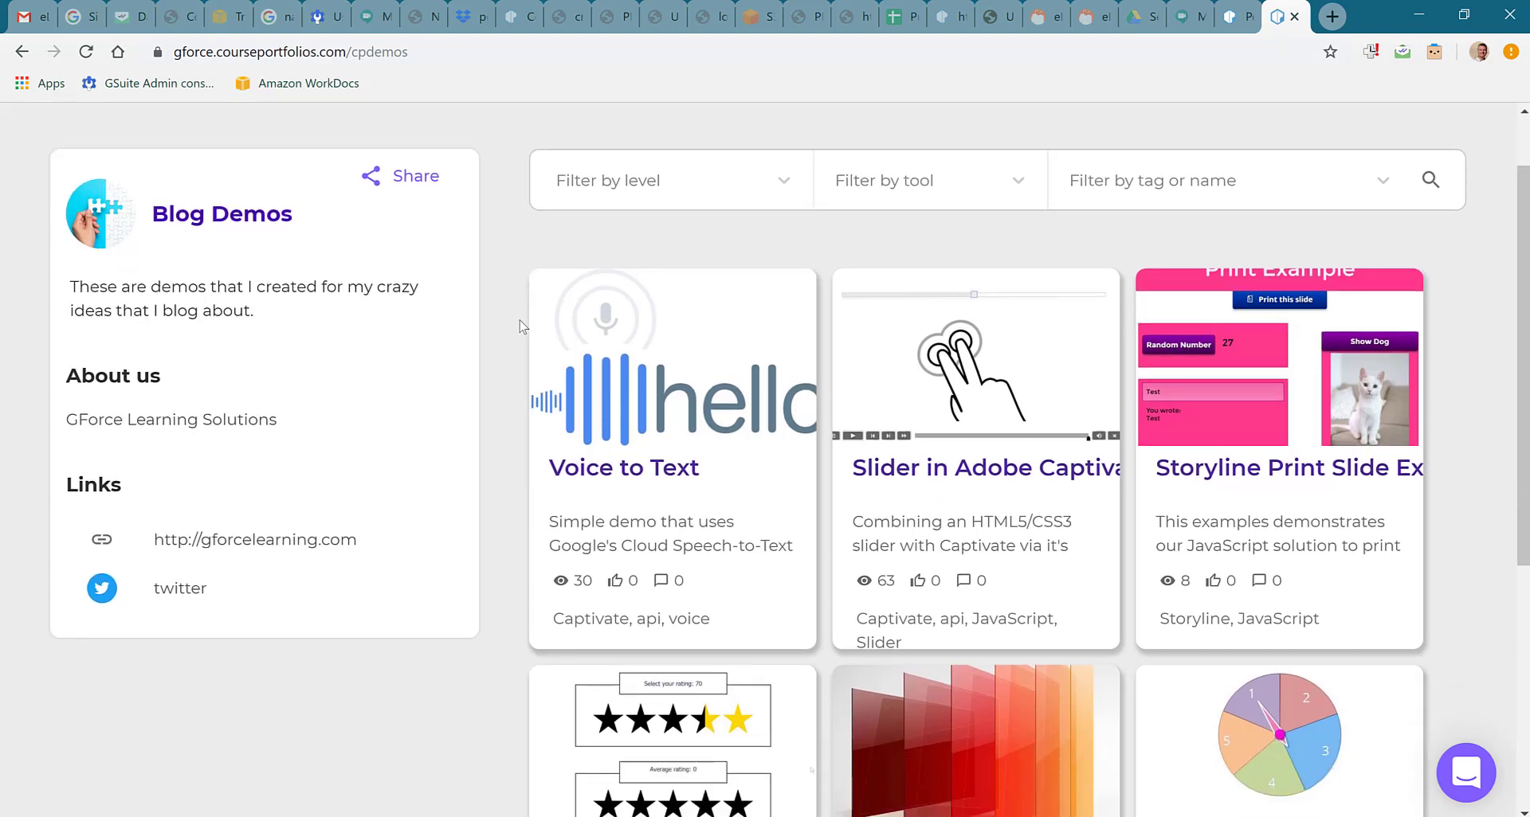
Look over the demo cards in the Blog Demos portfolio and open the Random Spinner demo.
mouse_move(1313, 505)
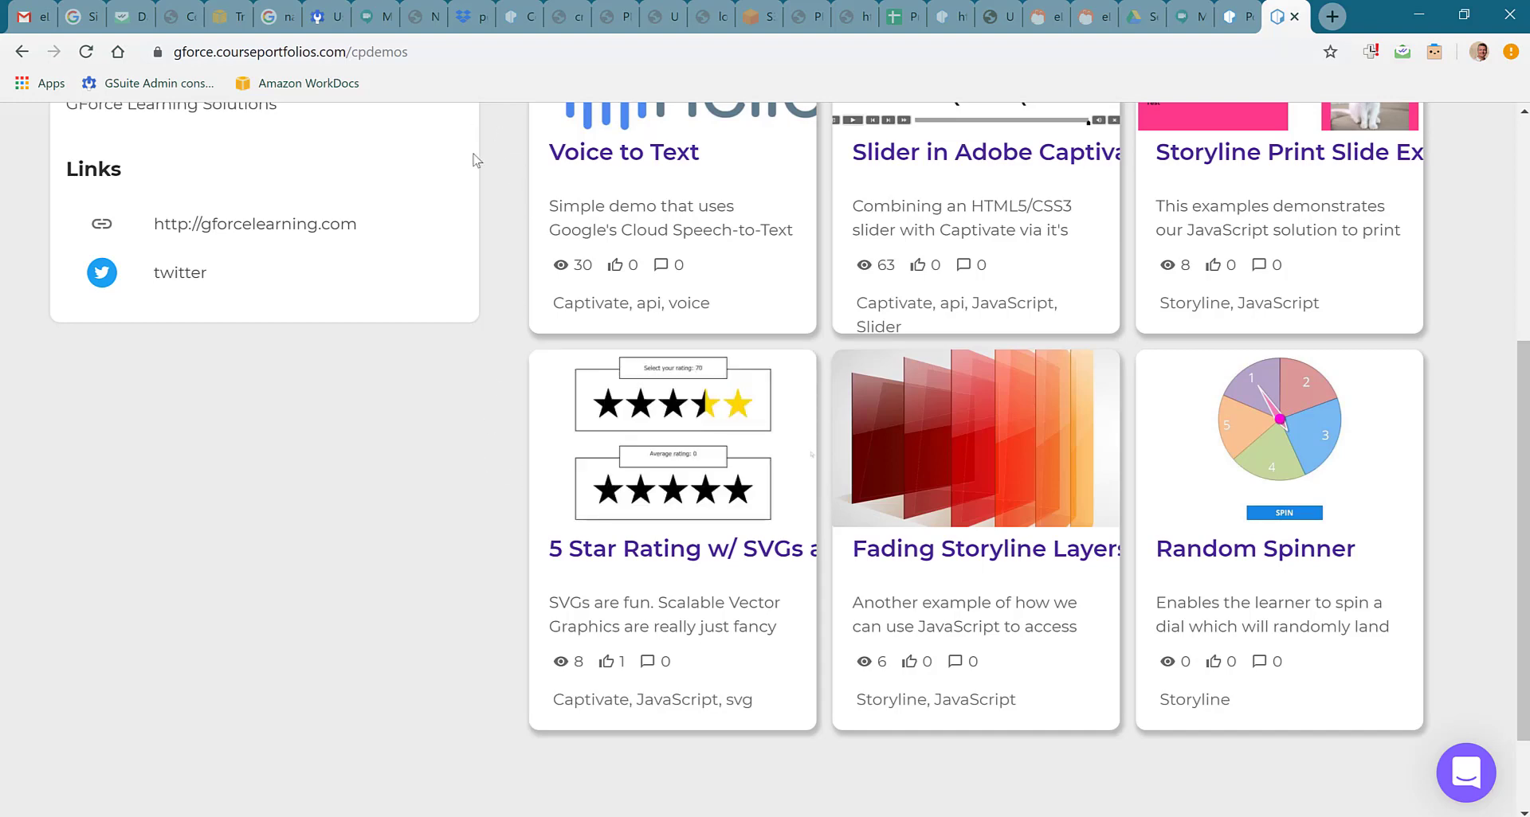
scroll(476, 159, "up", 5)
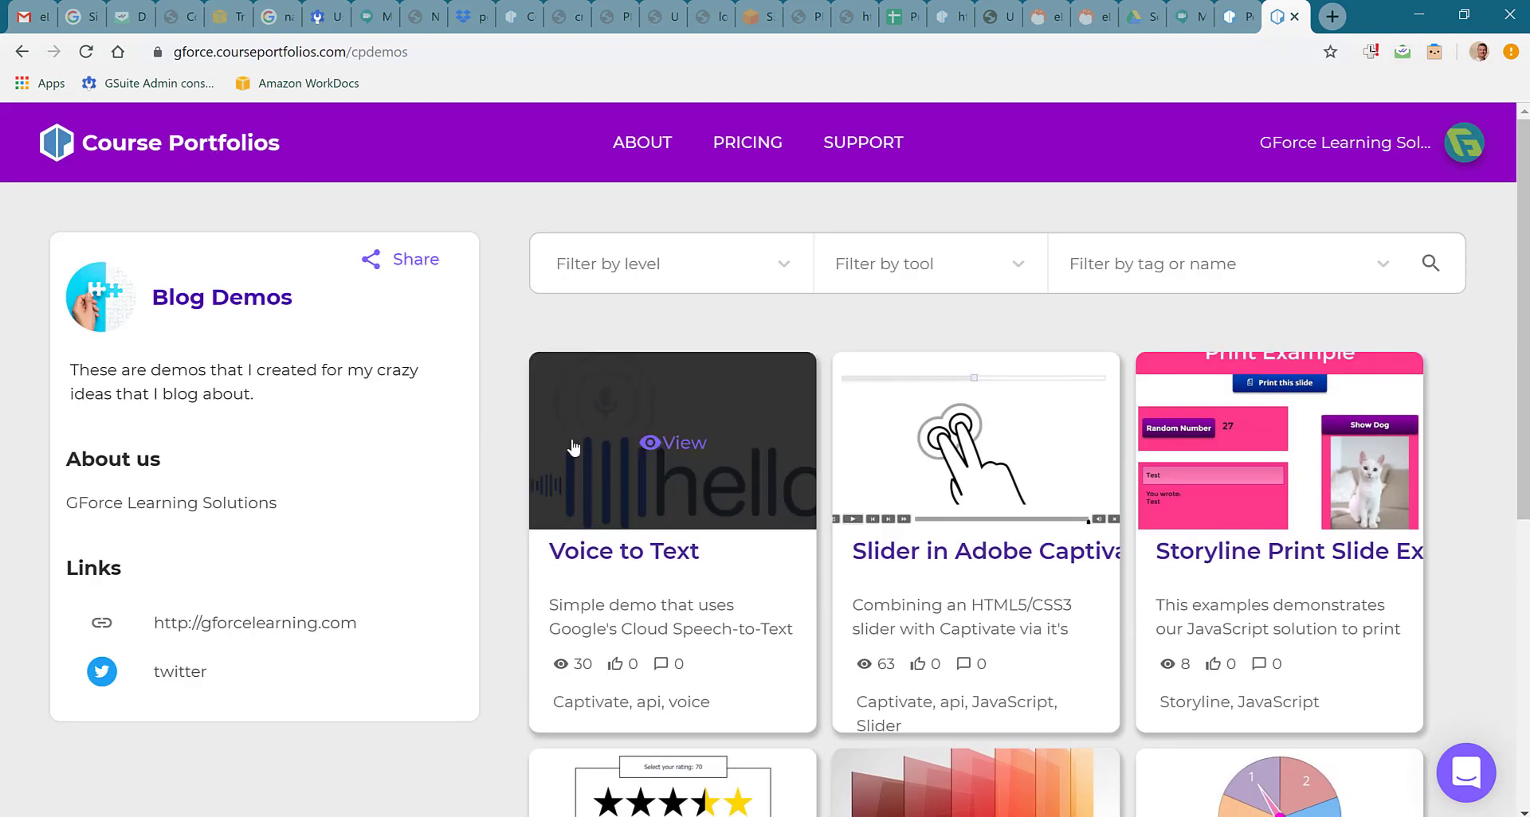
scroll(503, 473, "down", 3)
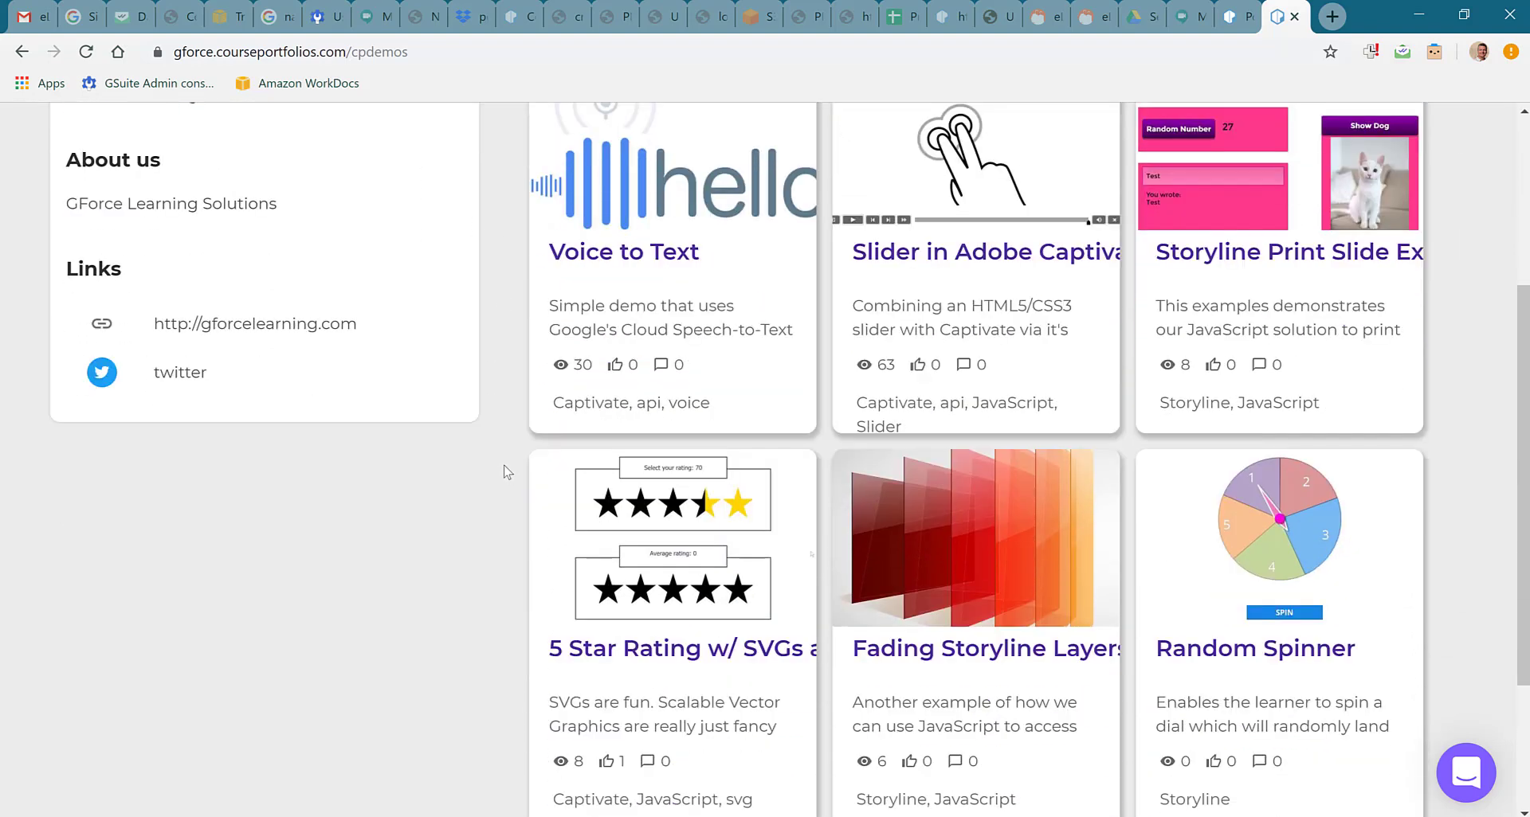
scroll(503, 473, "down", 1)
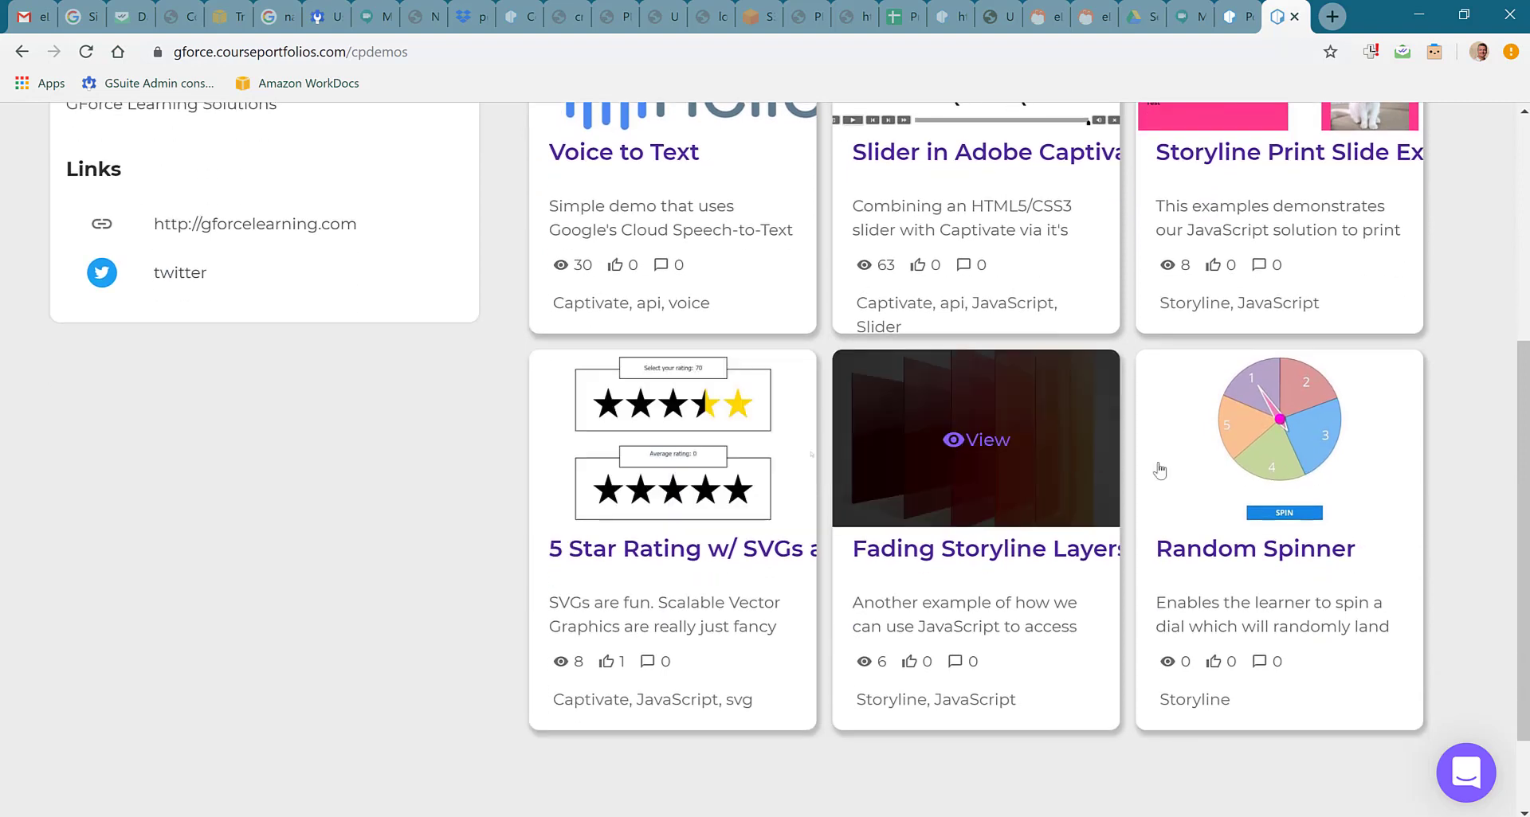
left_click(1275, 445)
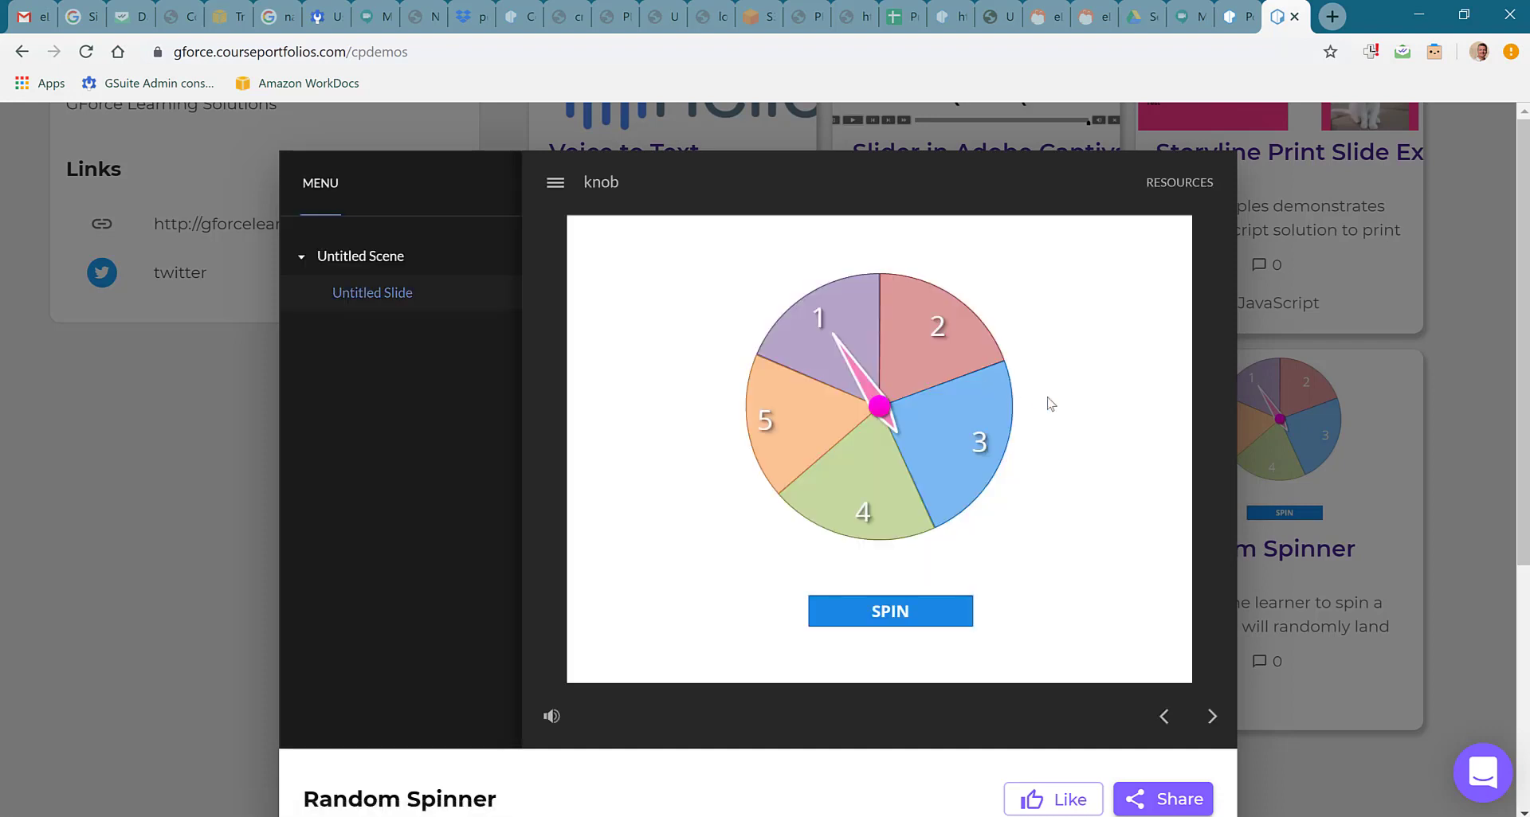
Spin the dial in the Random Spinner demo repeatedly until all five slices have been used.
scroll(1067, 406, "down", 2)
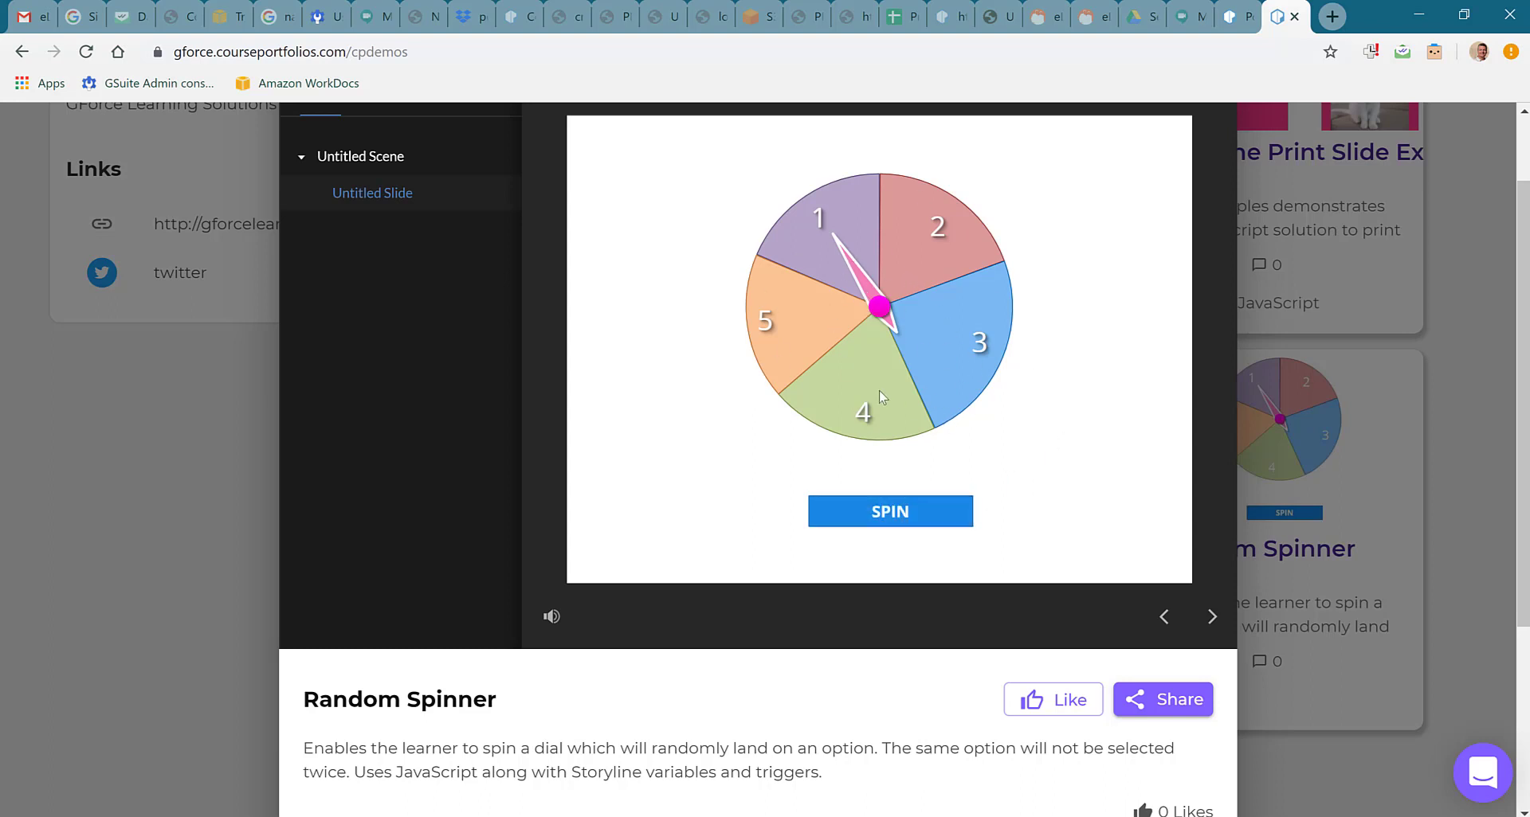
left_click(913, 520)
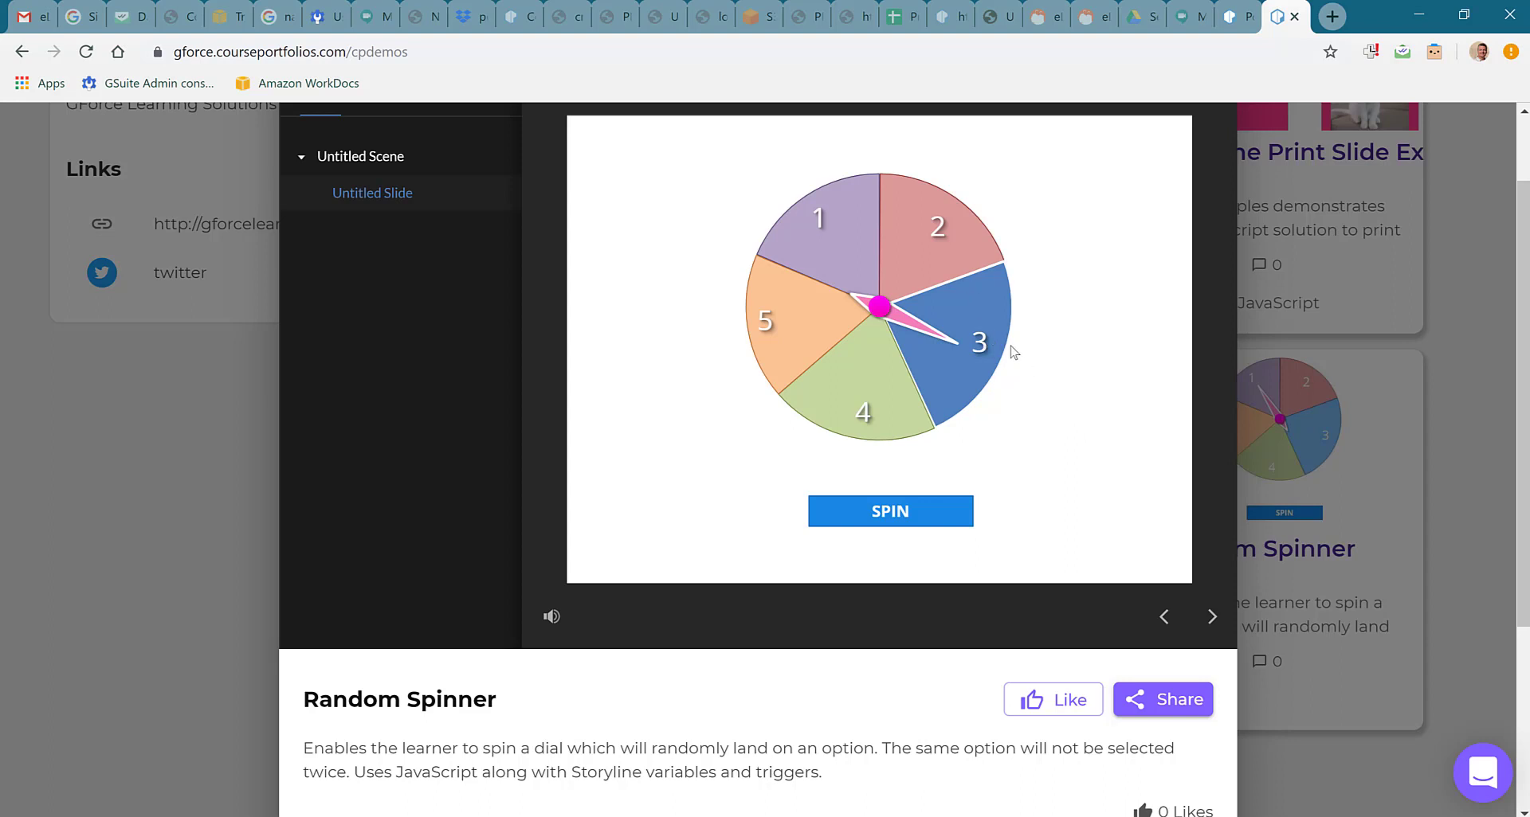
left_click(911, 516)
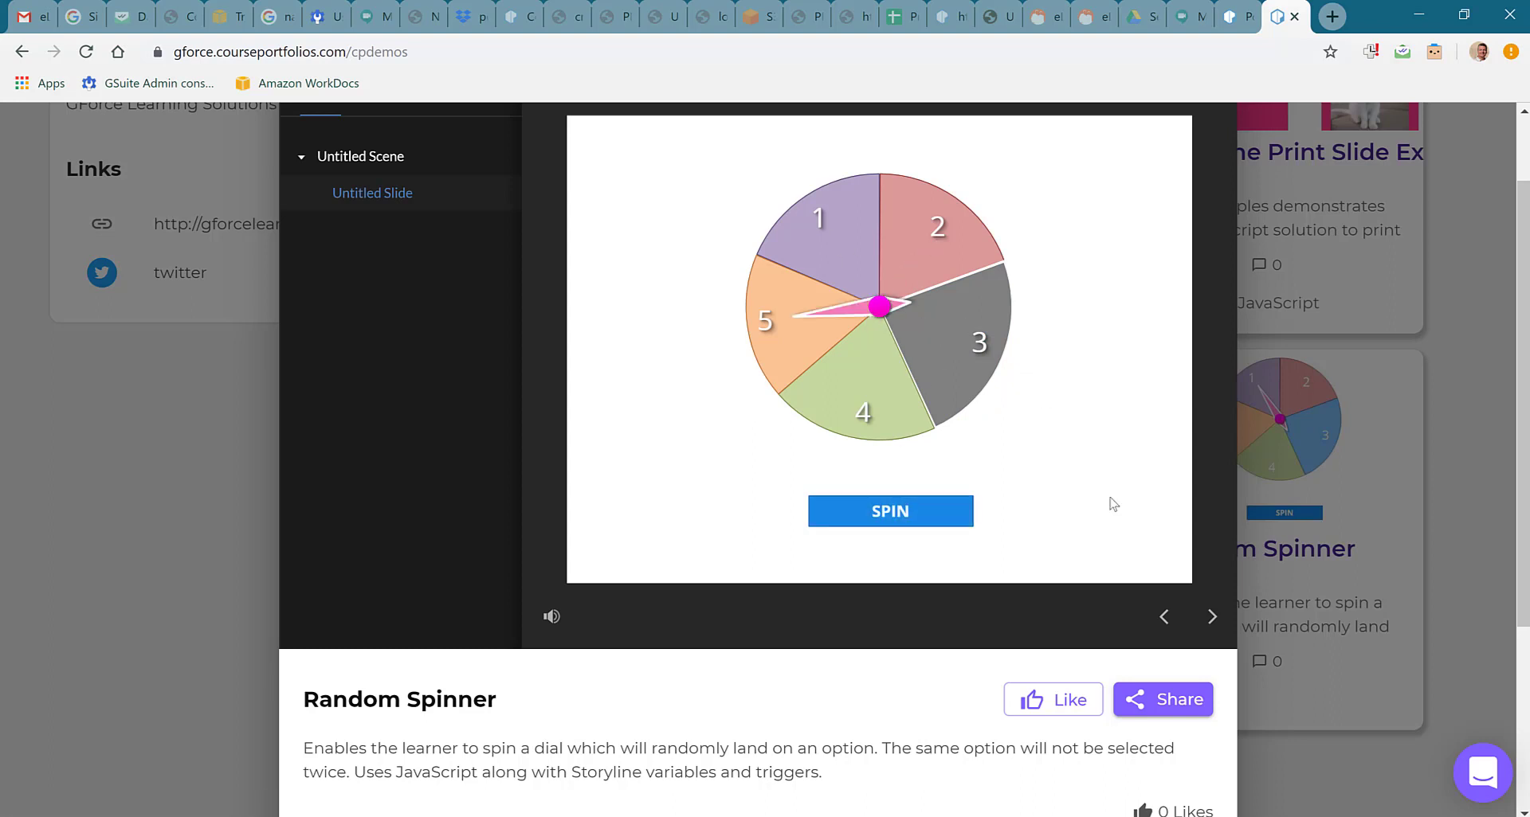
left_click(898, 519)
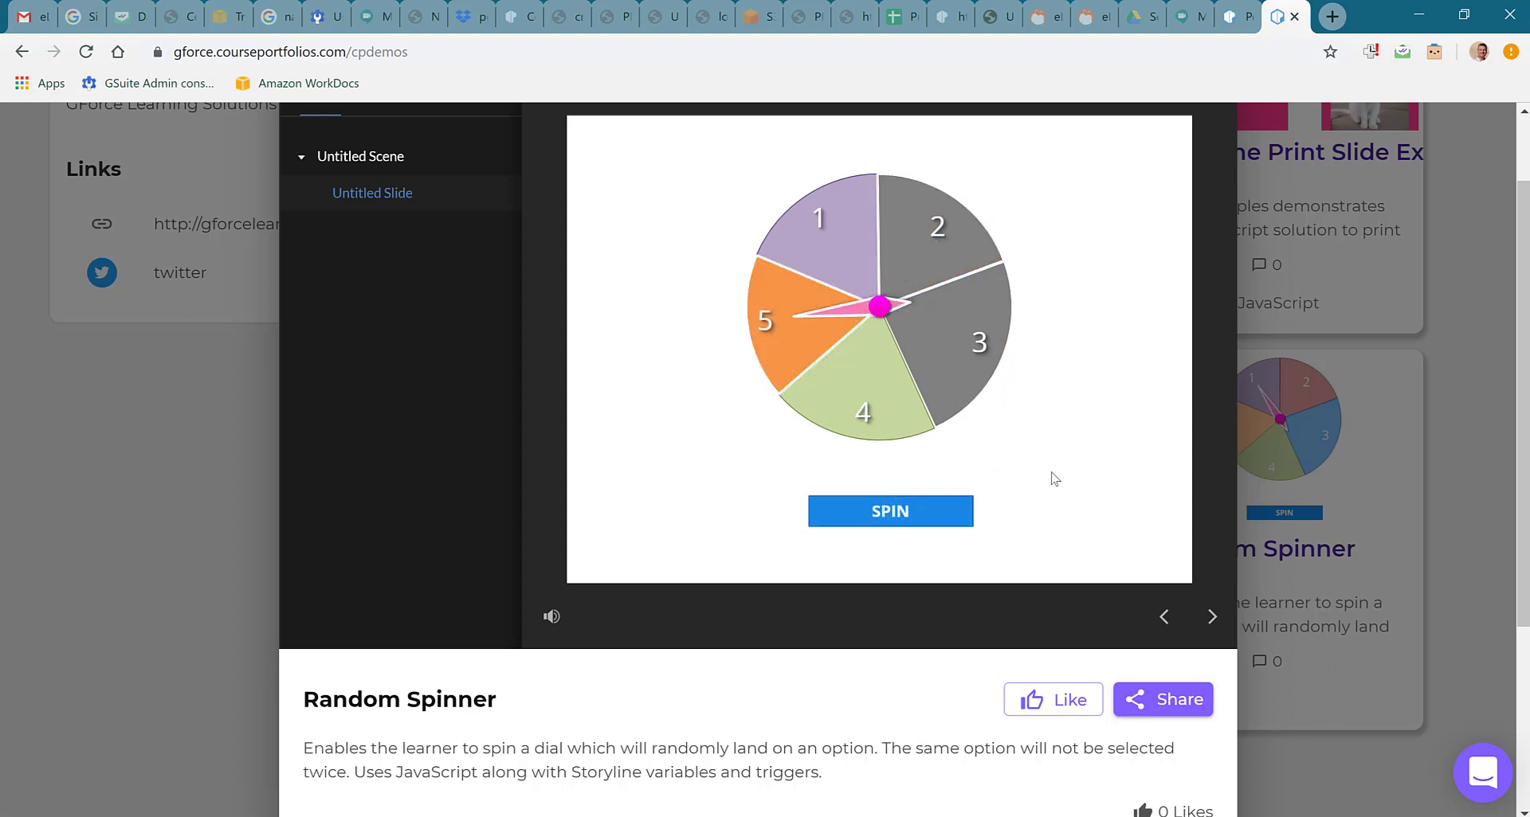
left_click(922, 512)
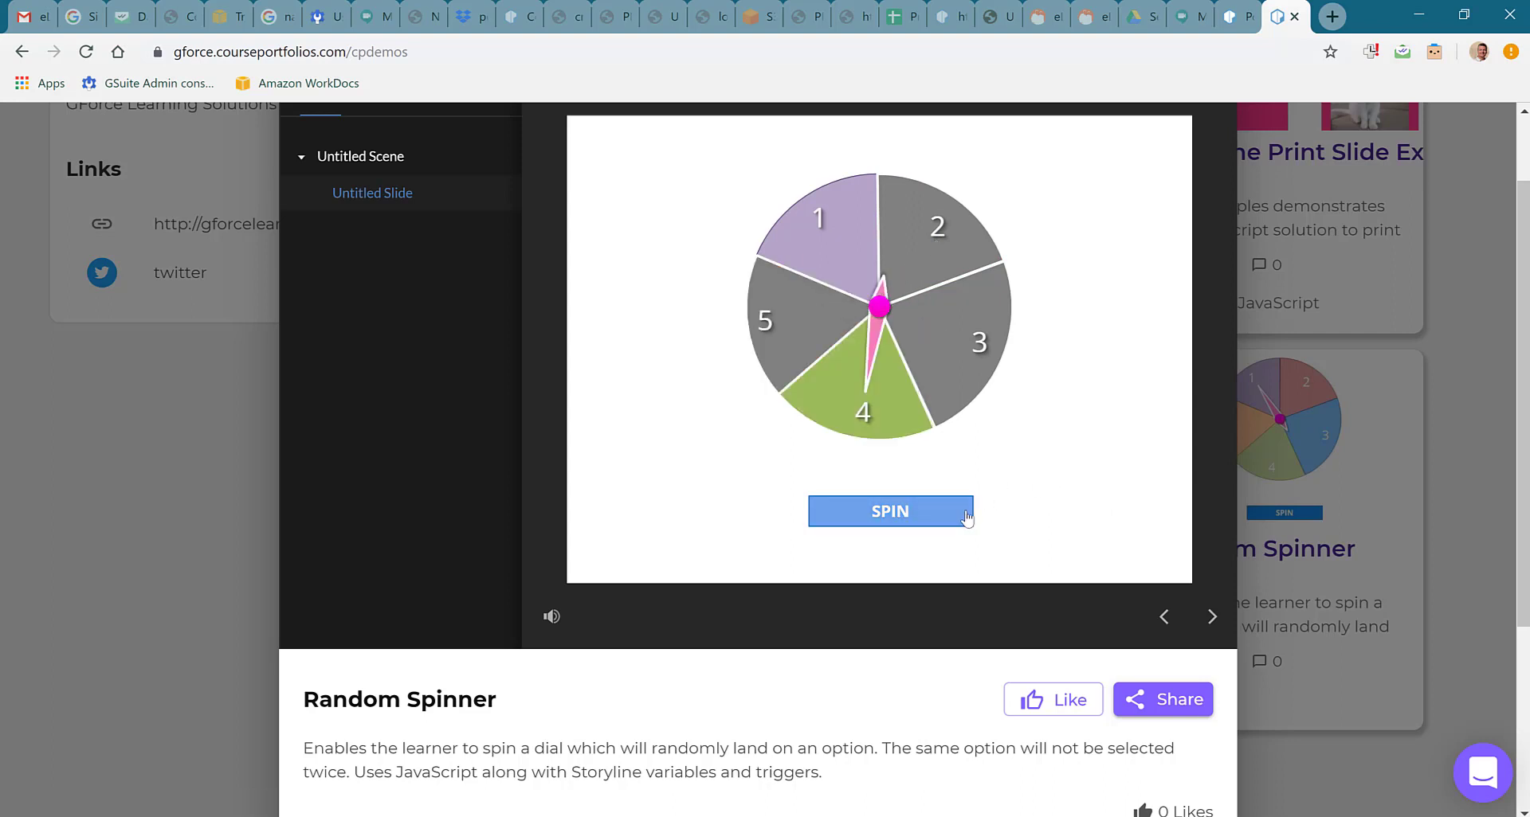
left_click(940, 524)
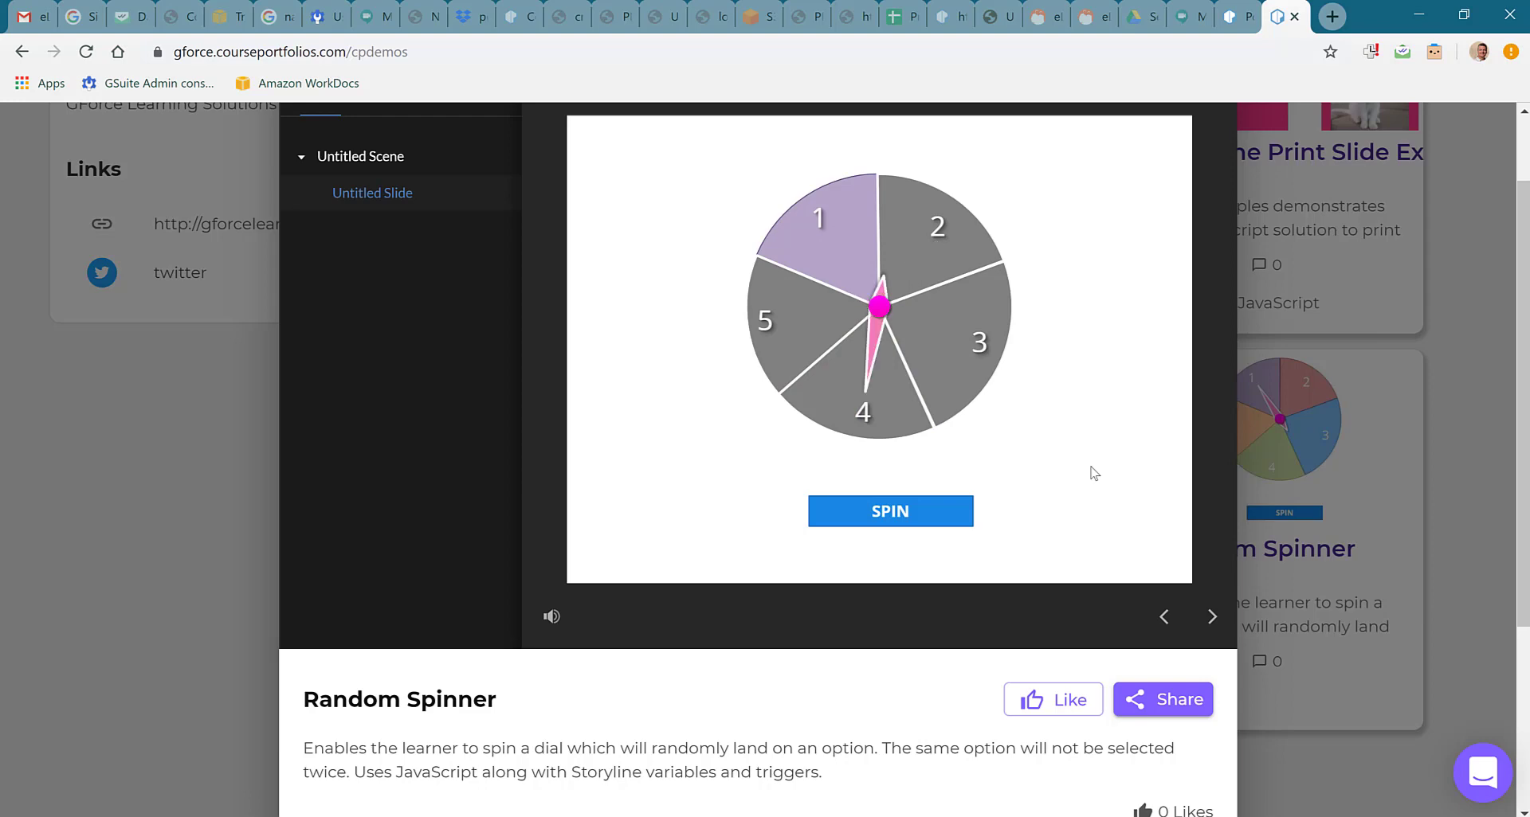
left_click(925, 518)
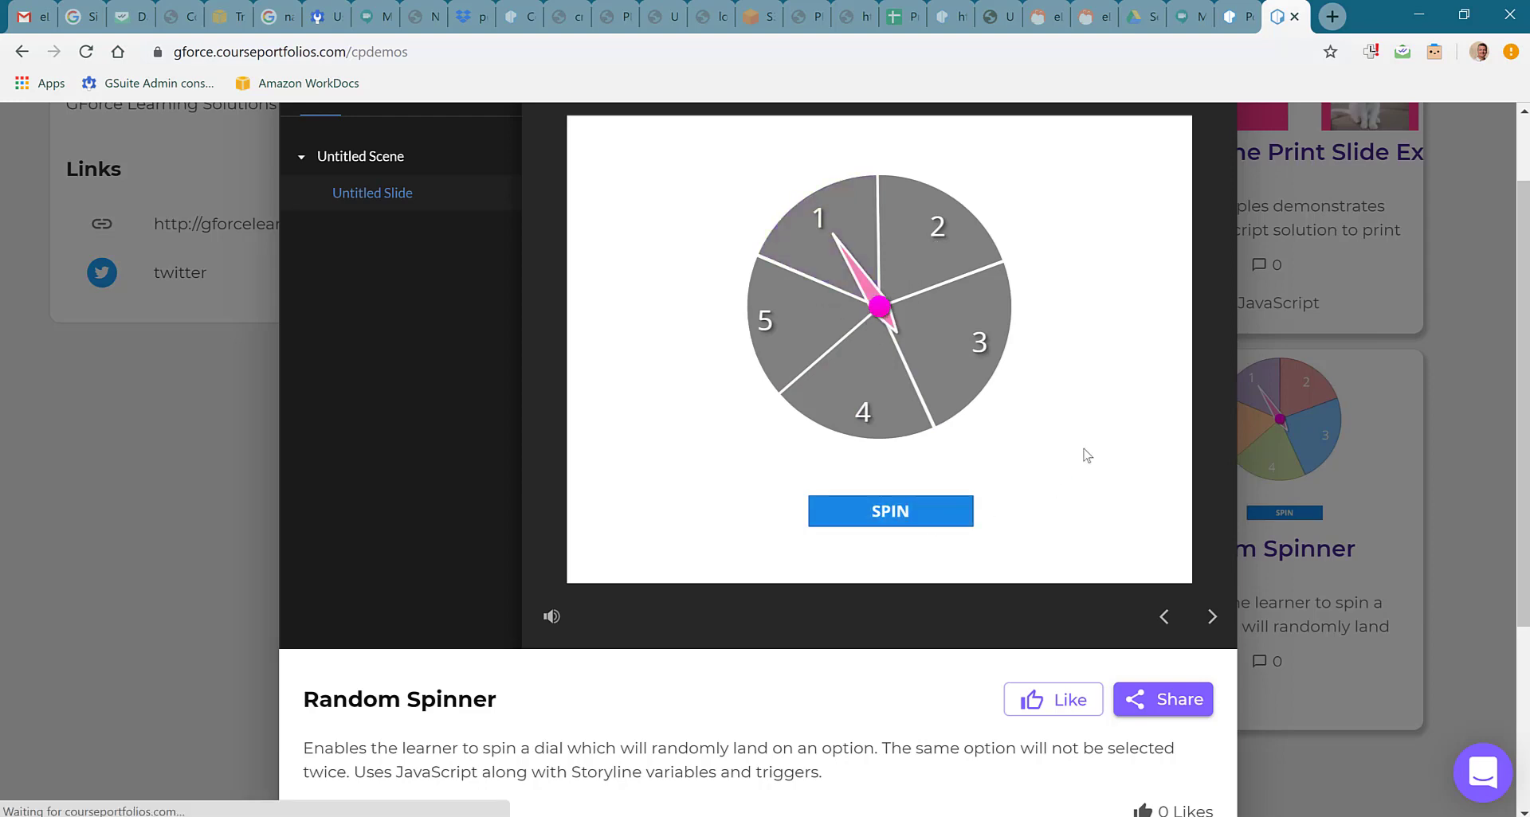
scroll(1500, 347, "up", 1)
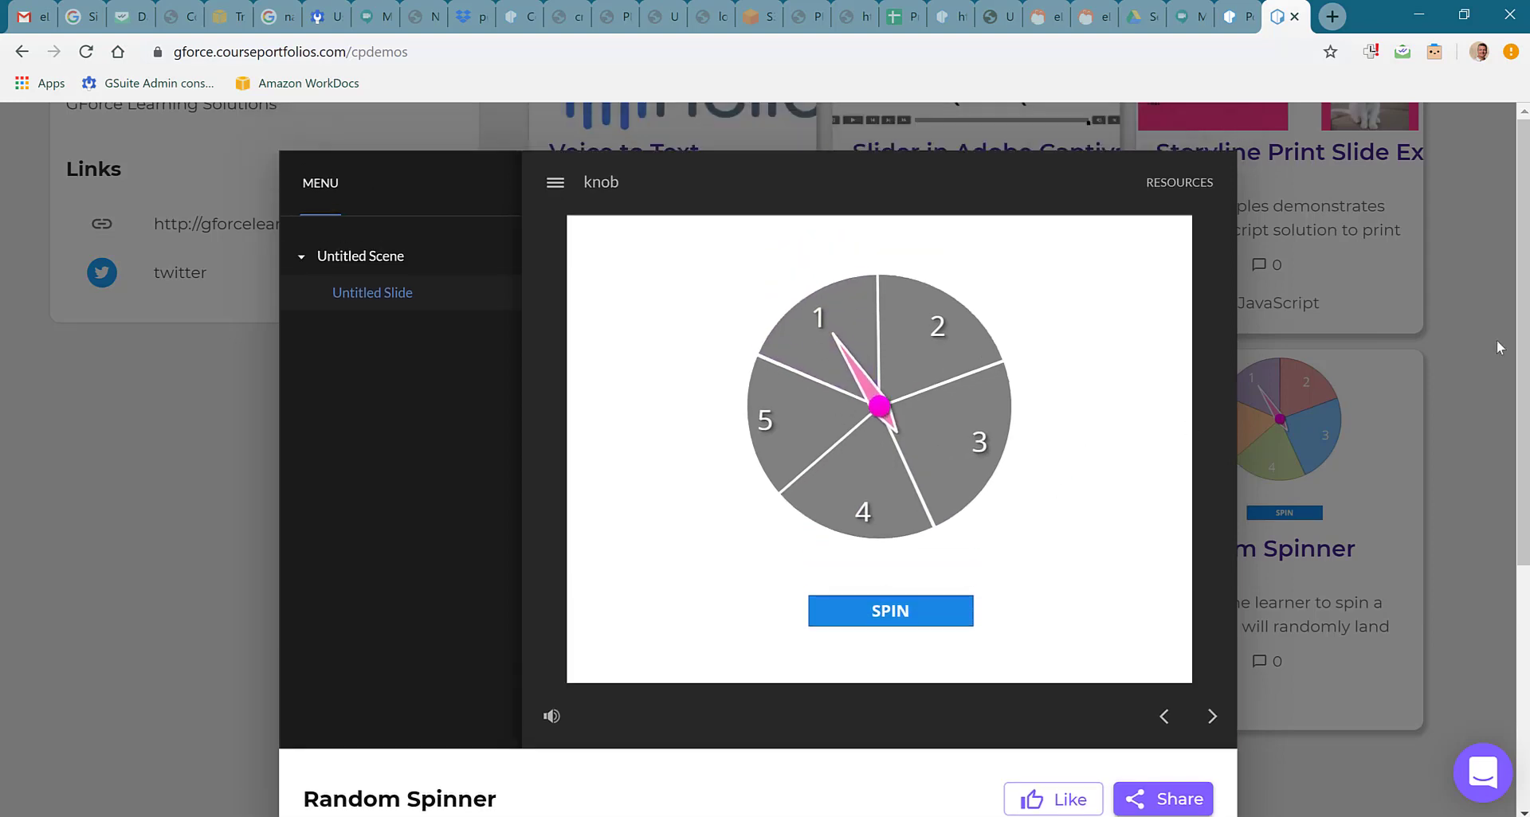
Close and reopen the Random Spinner demo, and spin its dial again until every slice is used up.
left_click(1480, 341)
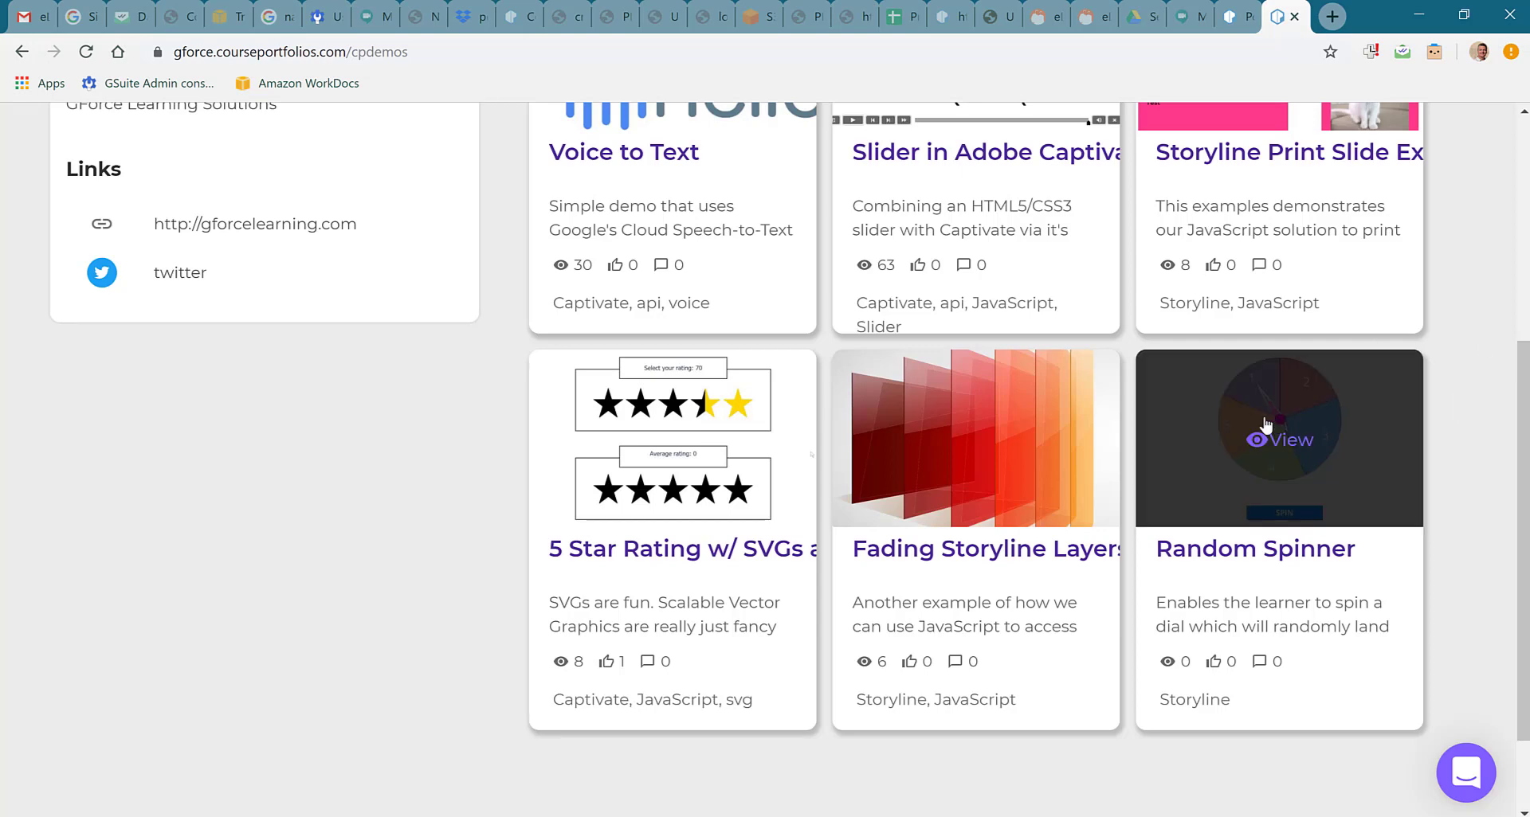
left_click(1290, 451)
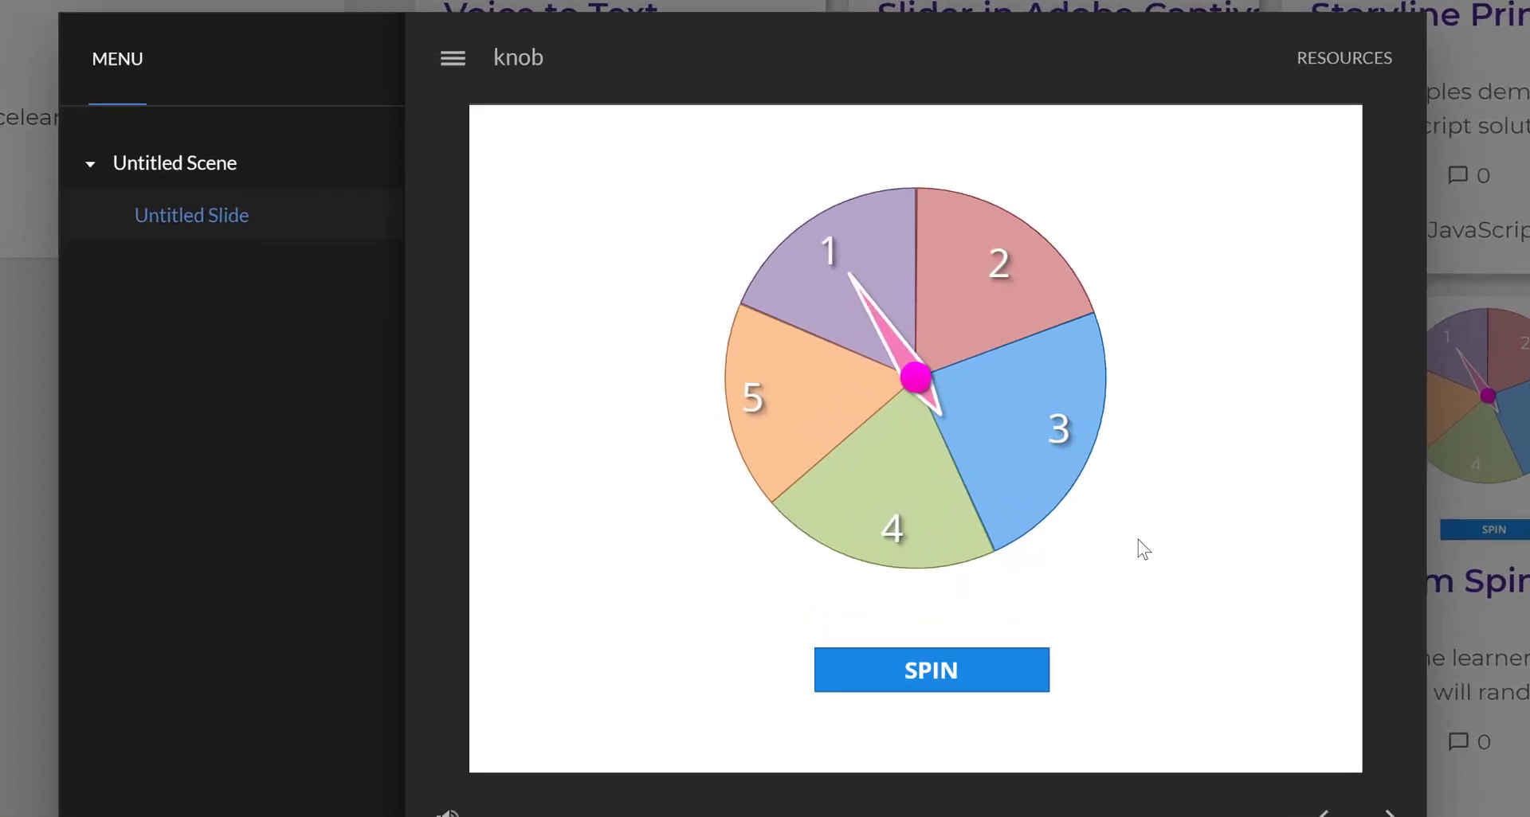
left_click(995, 666)
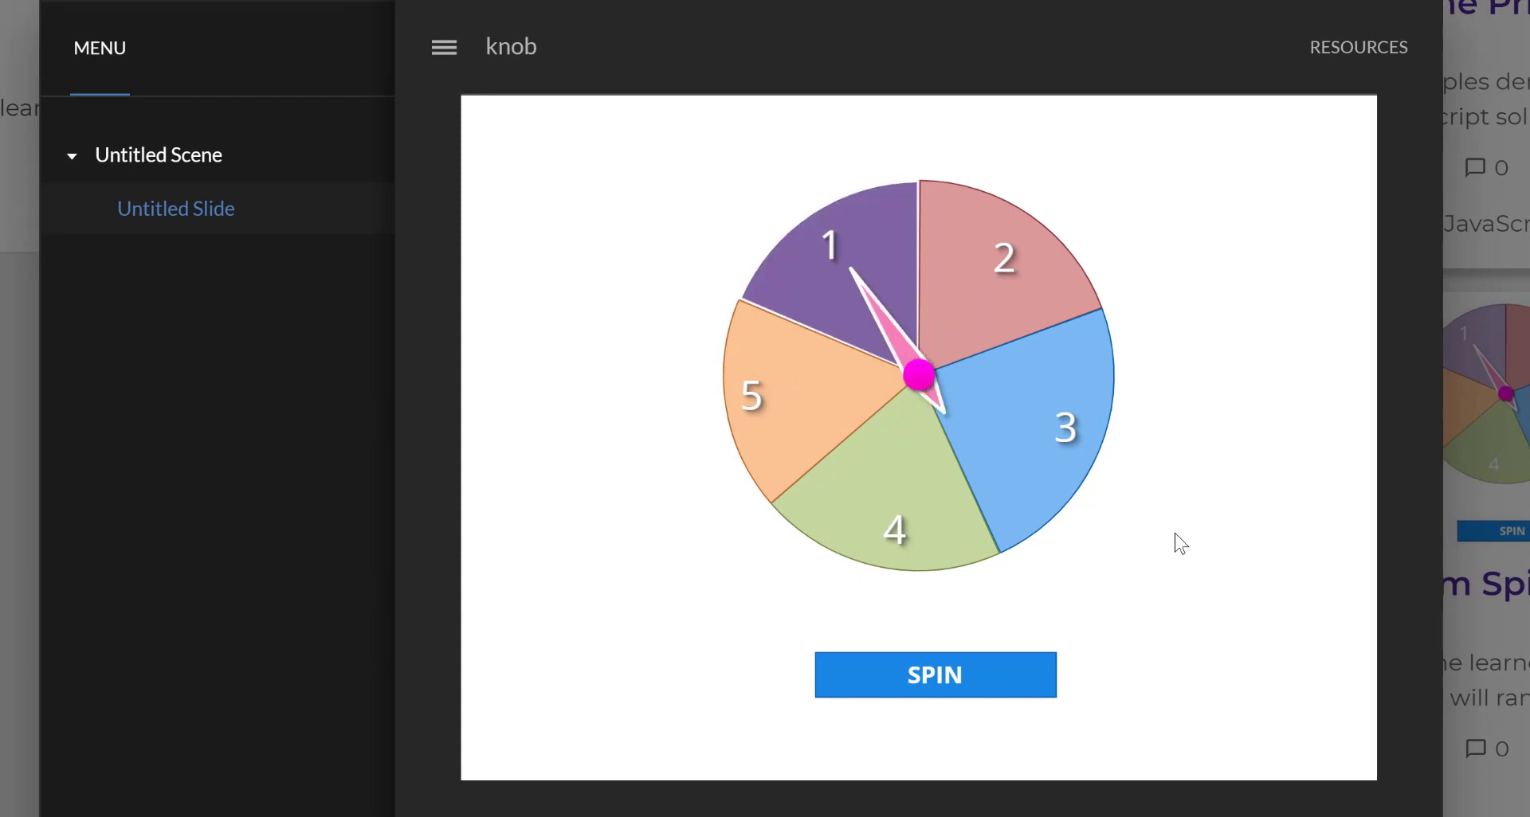
left_click(943, 683)
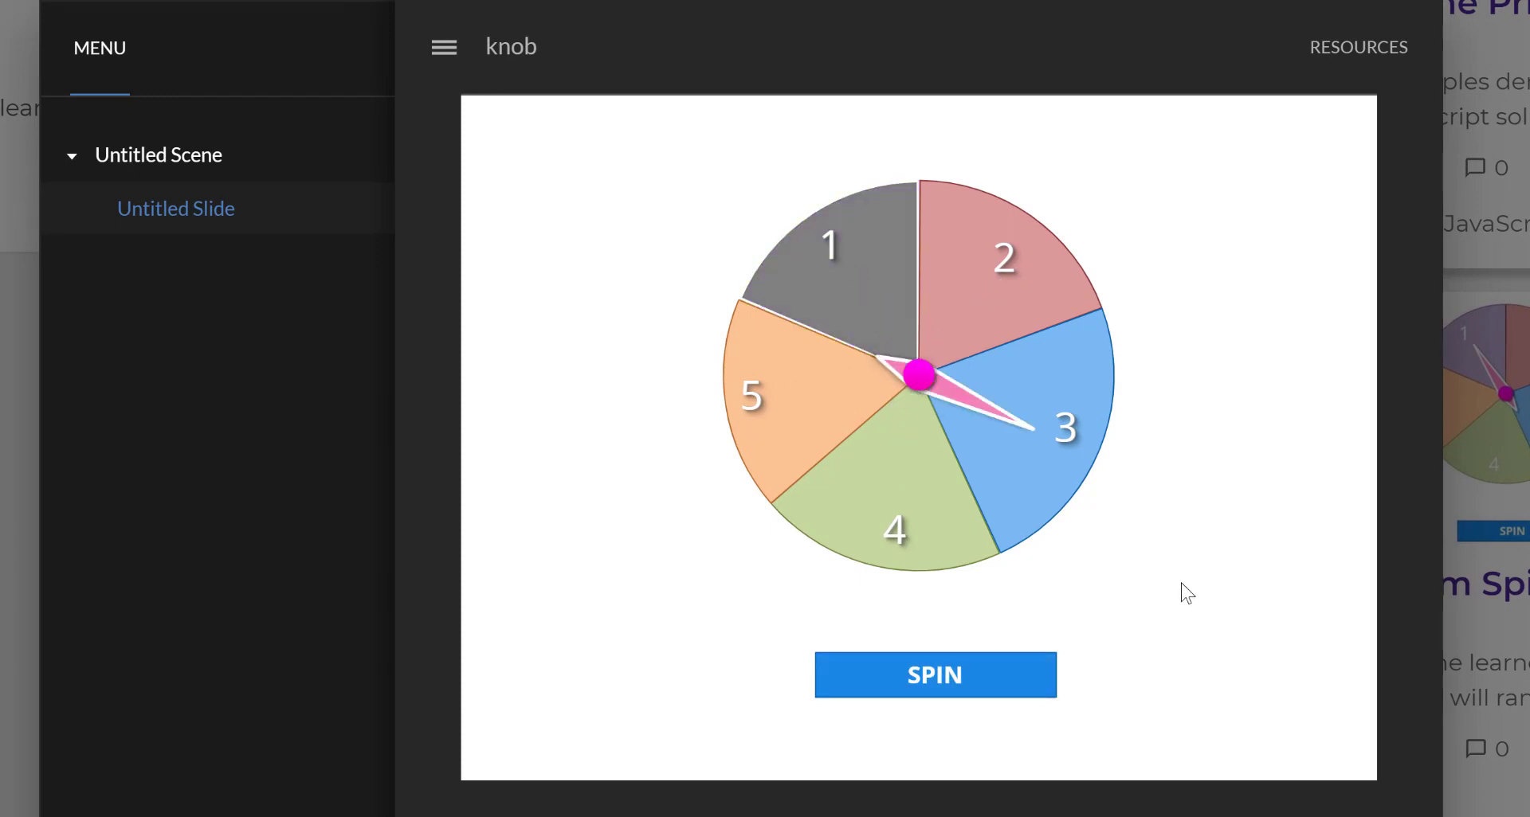
left_click(1026, 668)
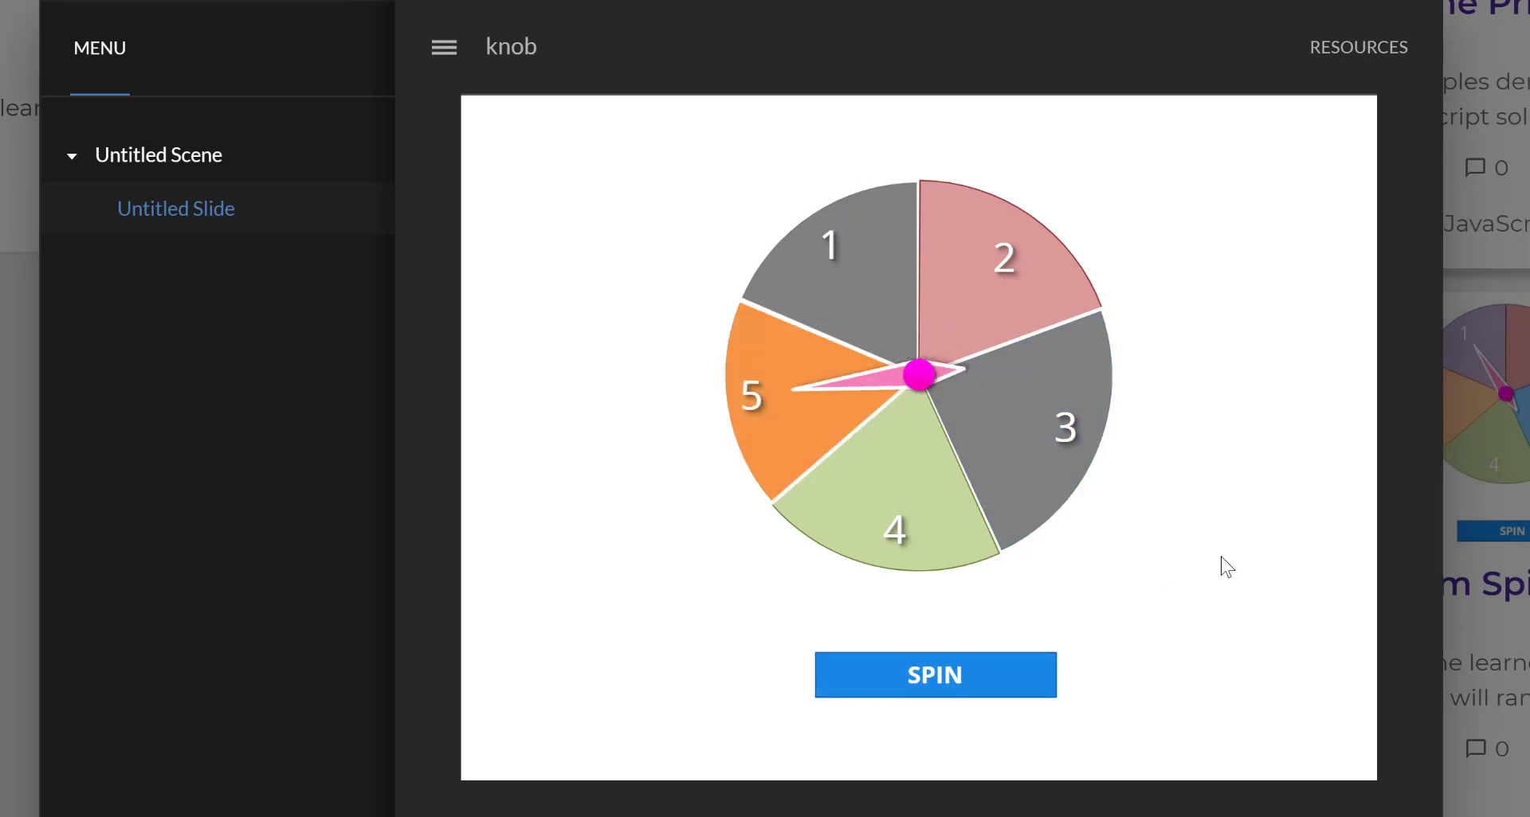
left_click(973, 676)
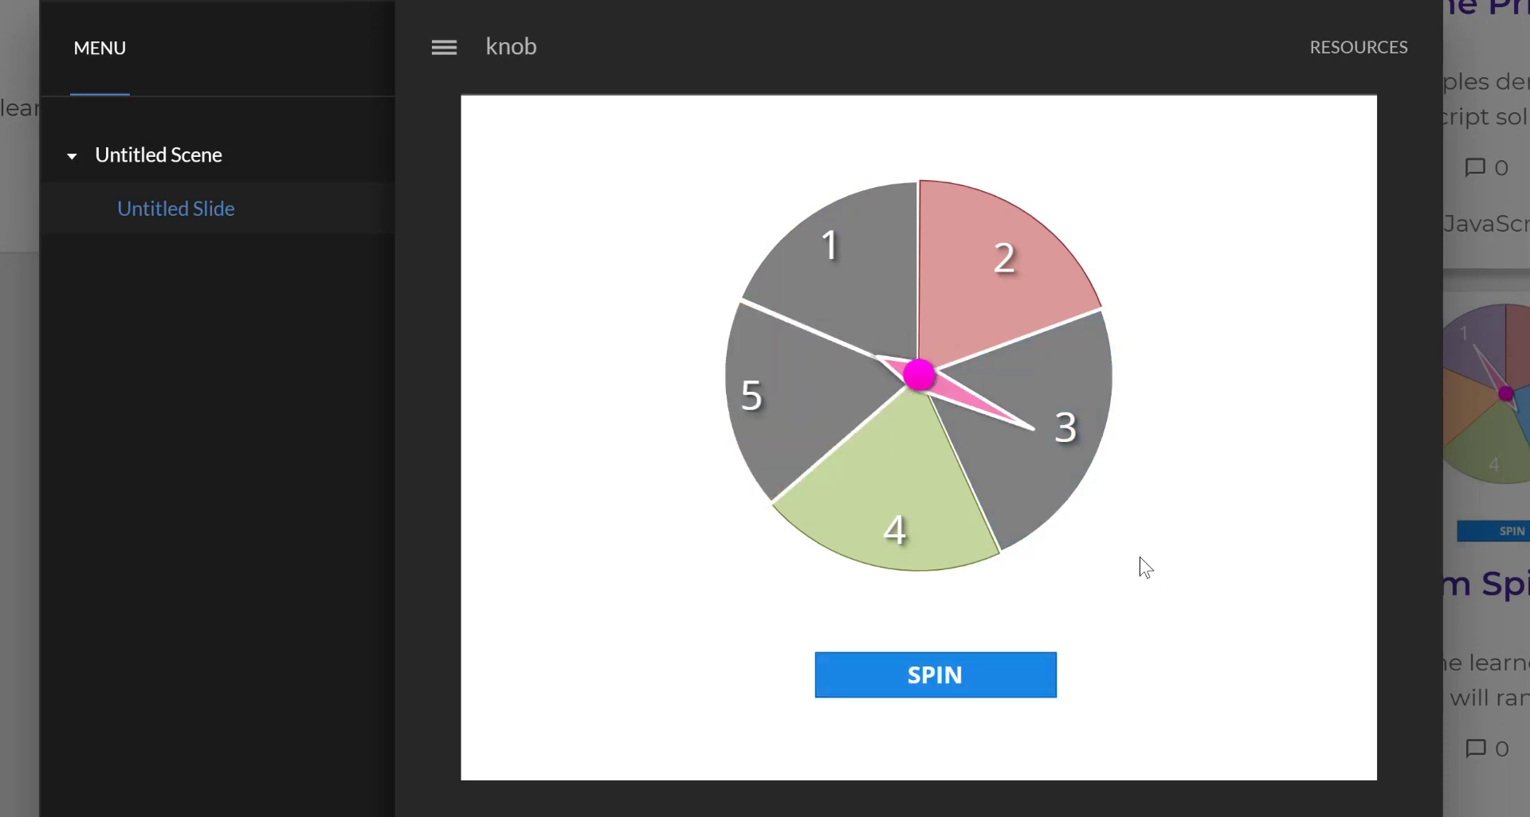
left_click(938, 681)
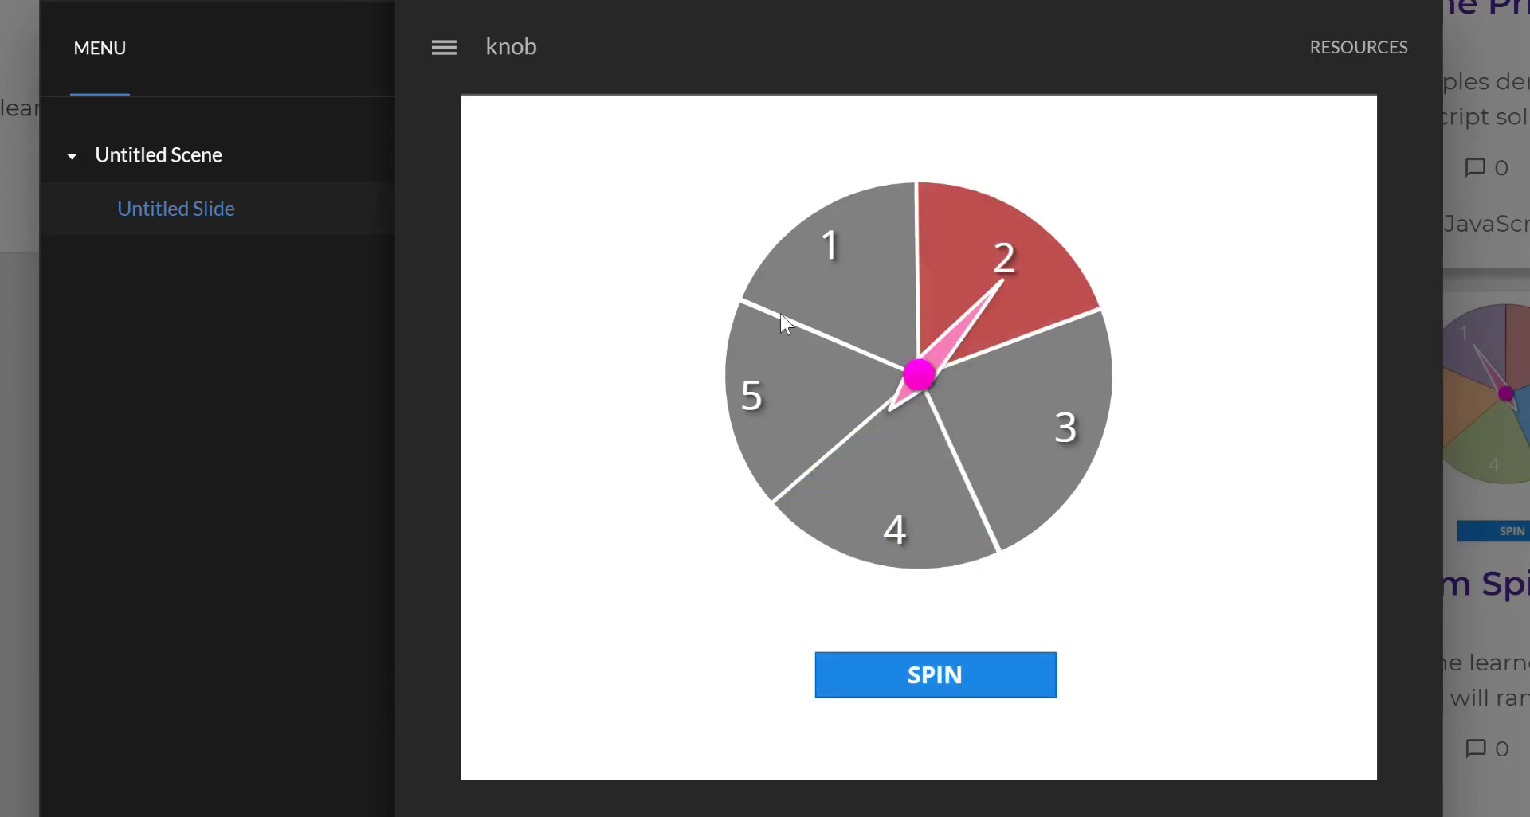
left_click(939, 694)
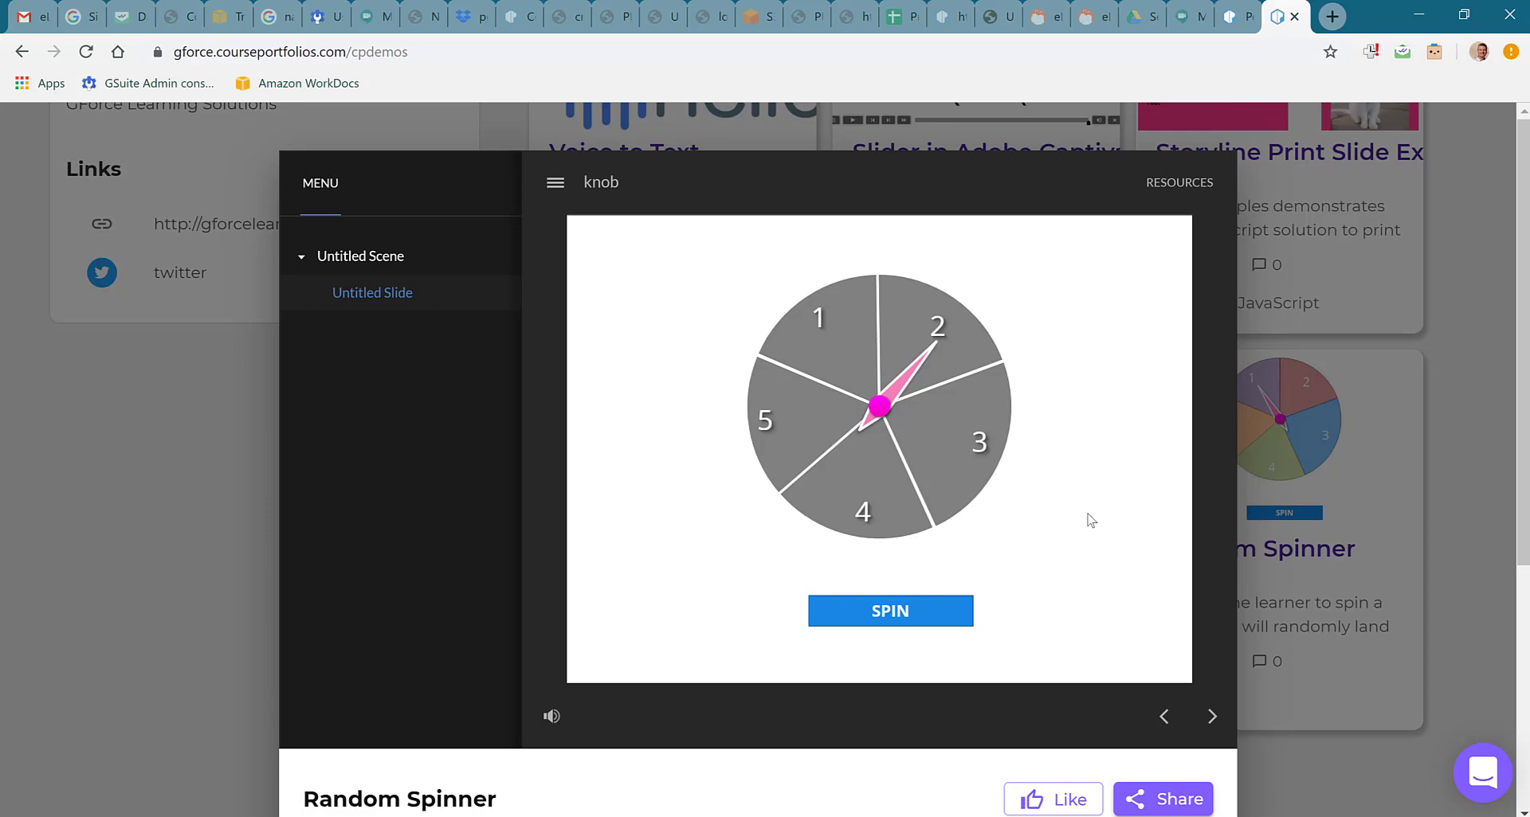
Switch to the knob.story project in Articulate Storyline and look through the slide's timeline objects.
key("alt+Tab")
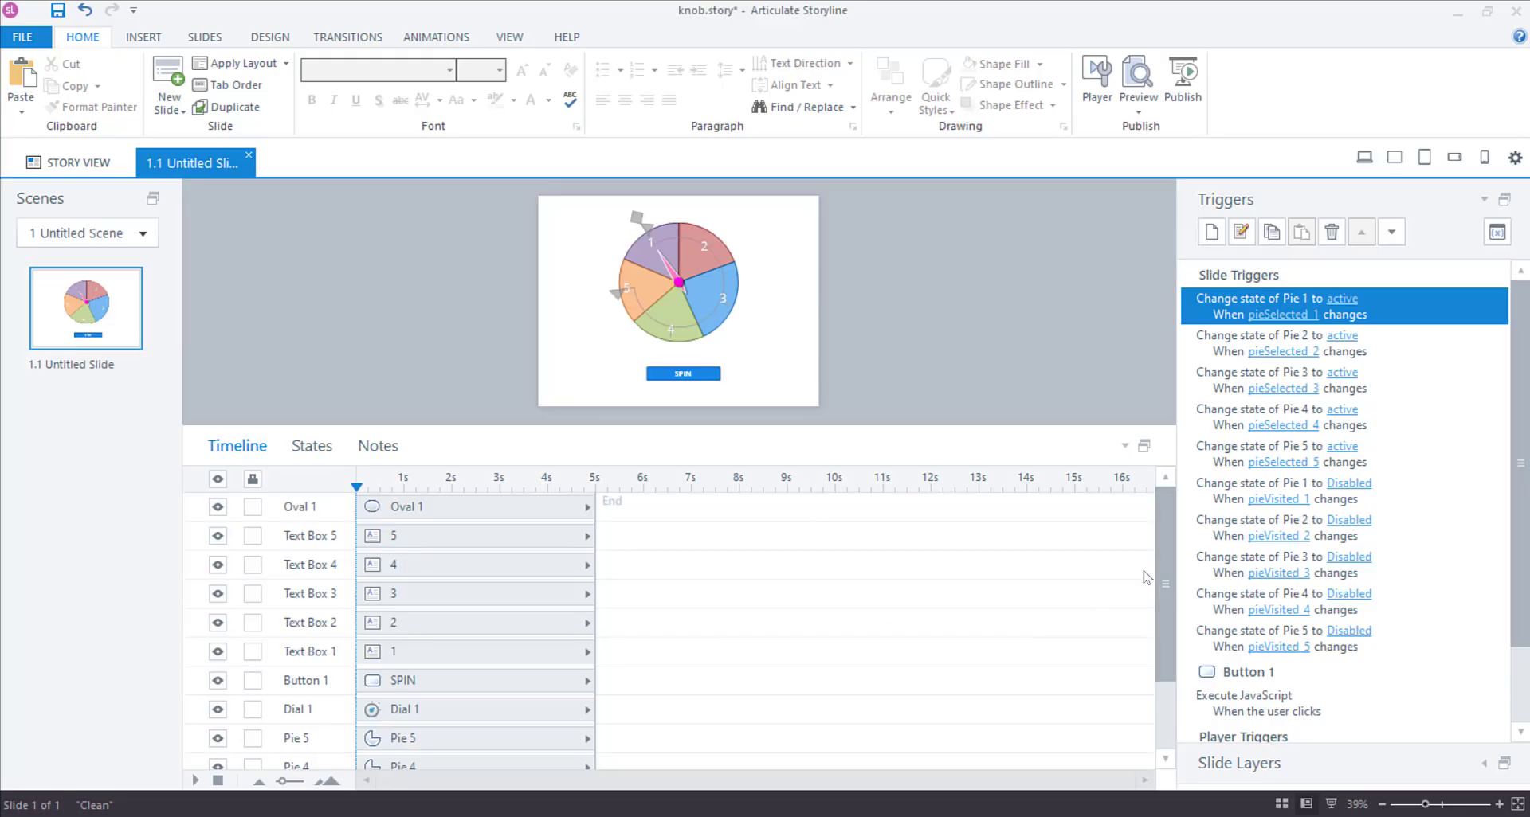
scroll(1163, 549, "down", 3)
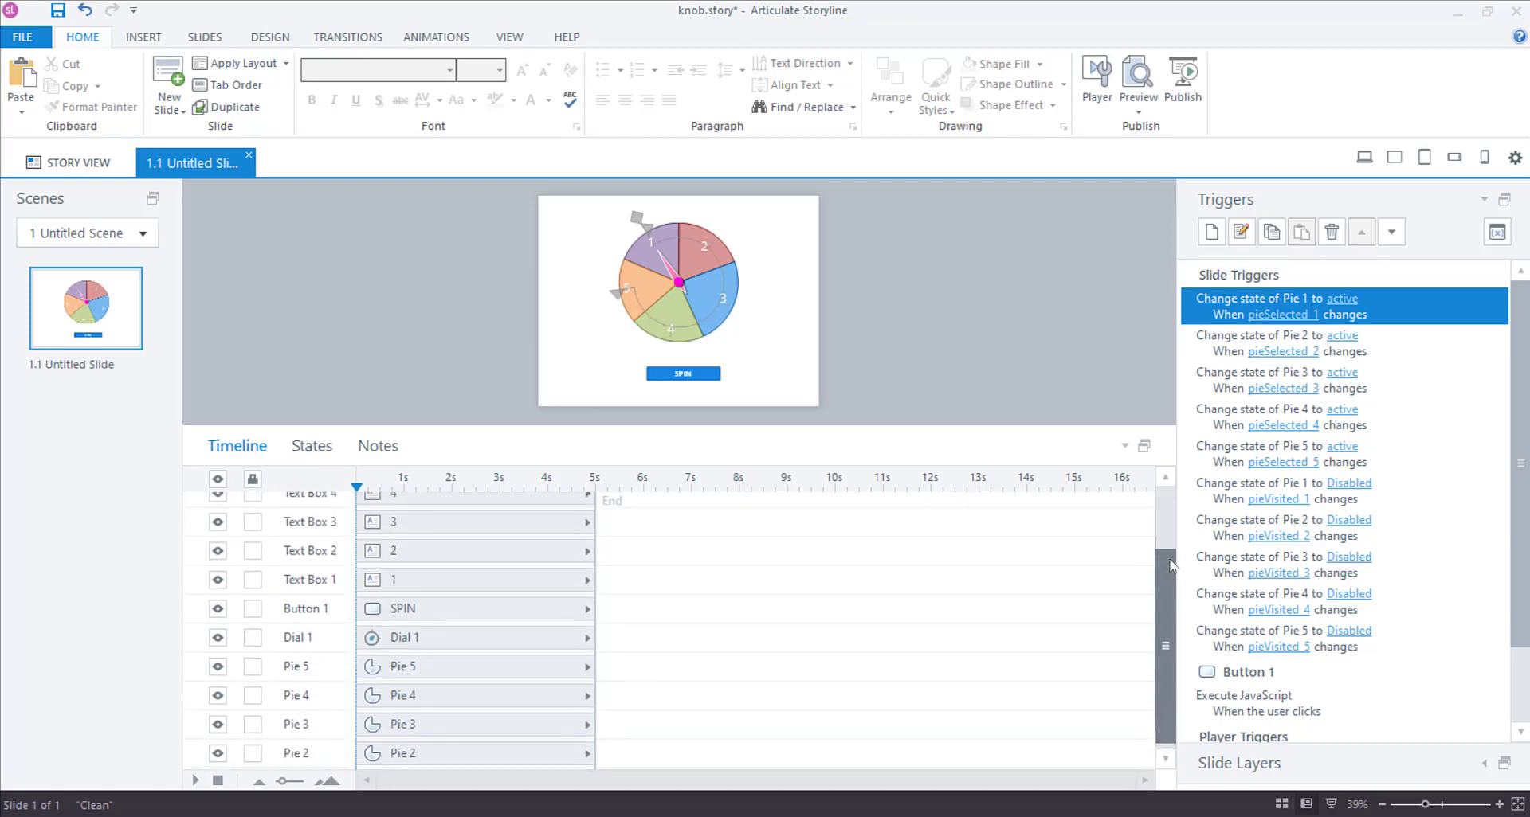
scroll(1171, 544, "up", 3)
scroll(1173, 541, "down", 3)
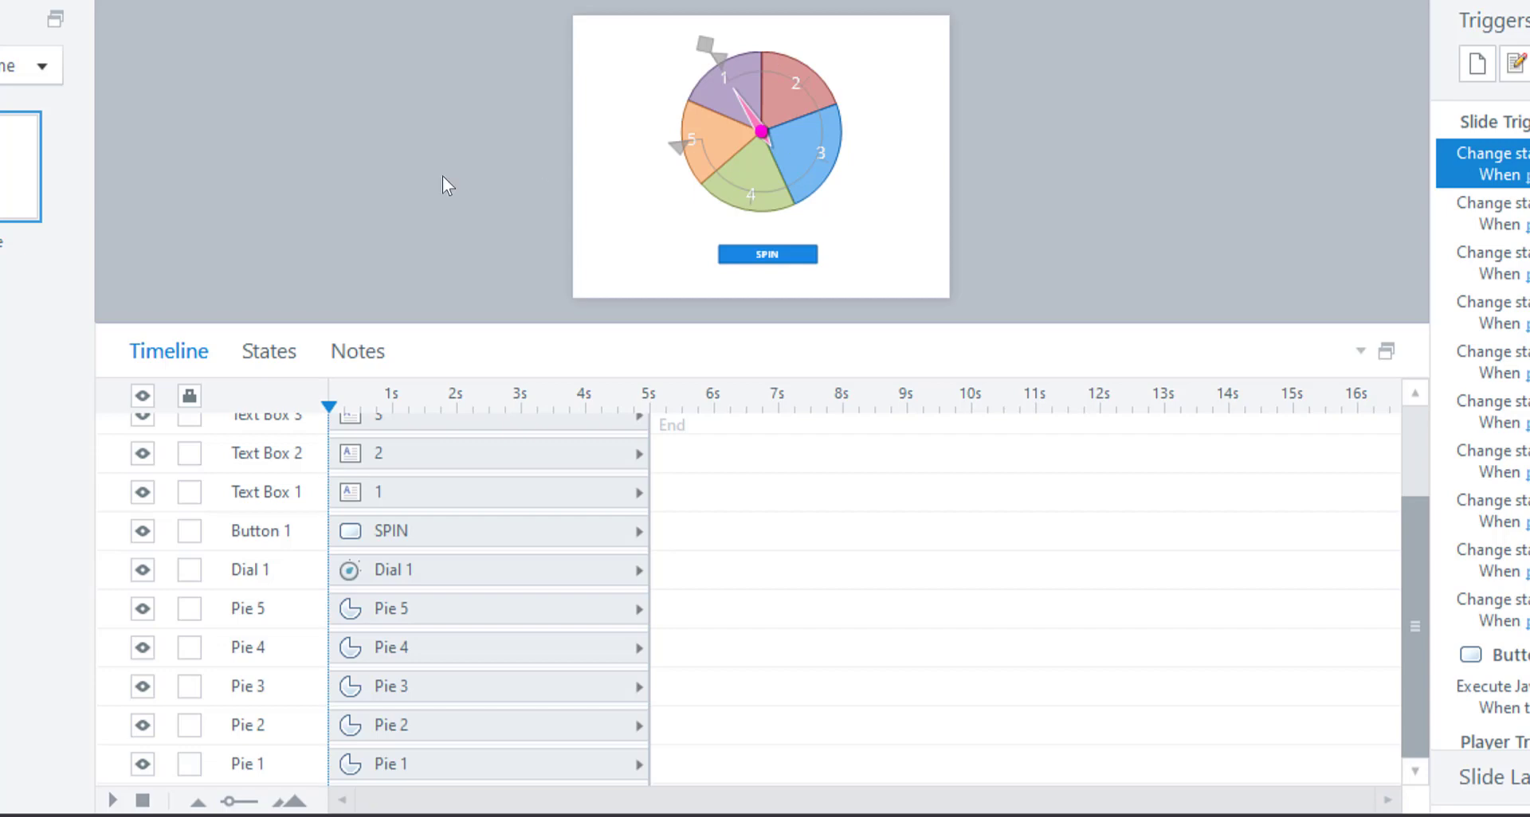
Select the slices Pie 5 to Pie 1 one after another in the timeline and show the states of Pie 1.
left_click(459, 614)
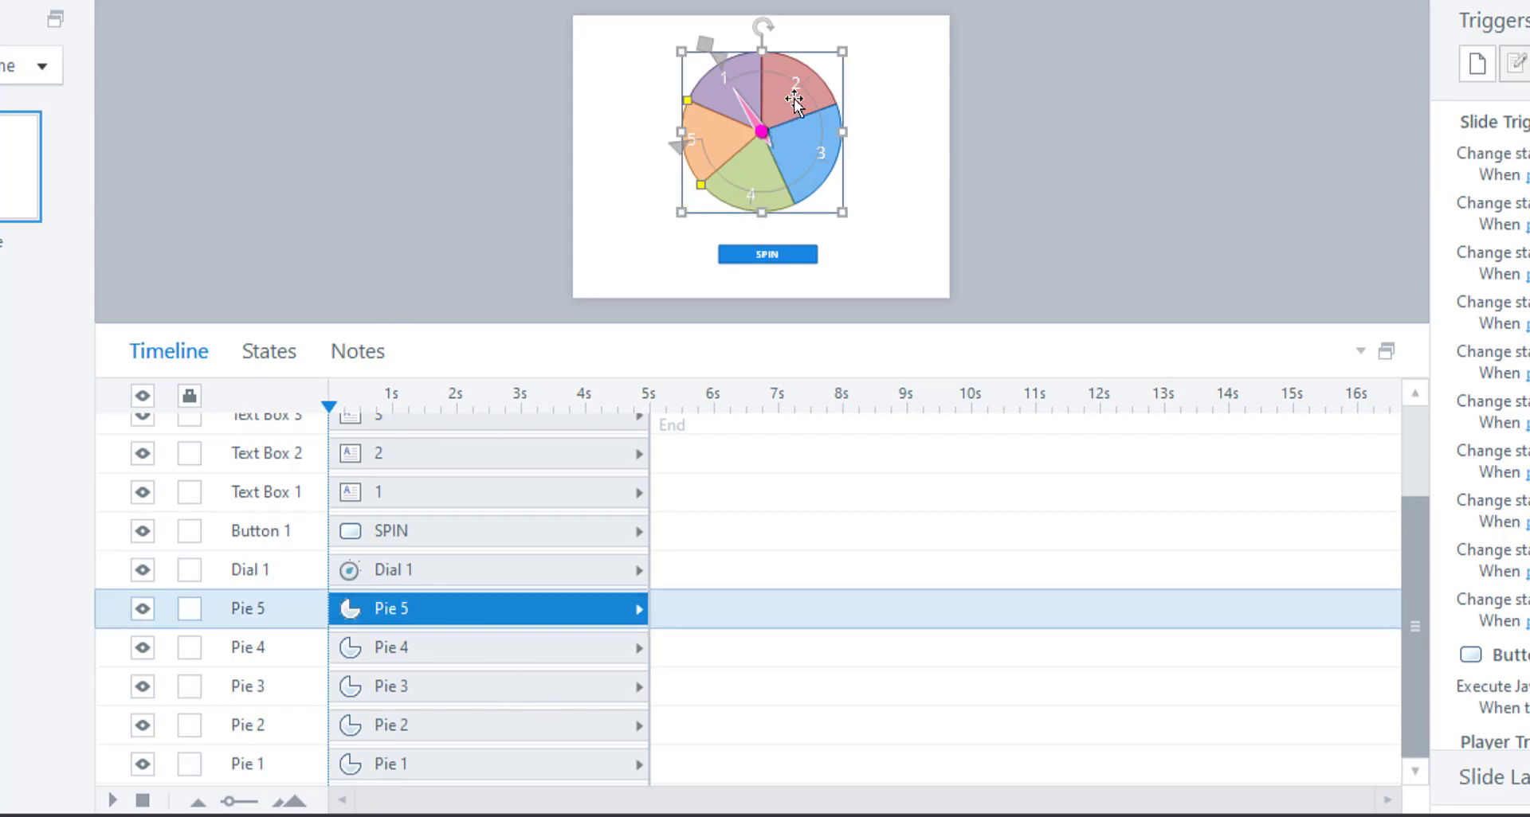
left_click(474, 652)
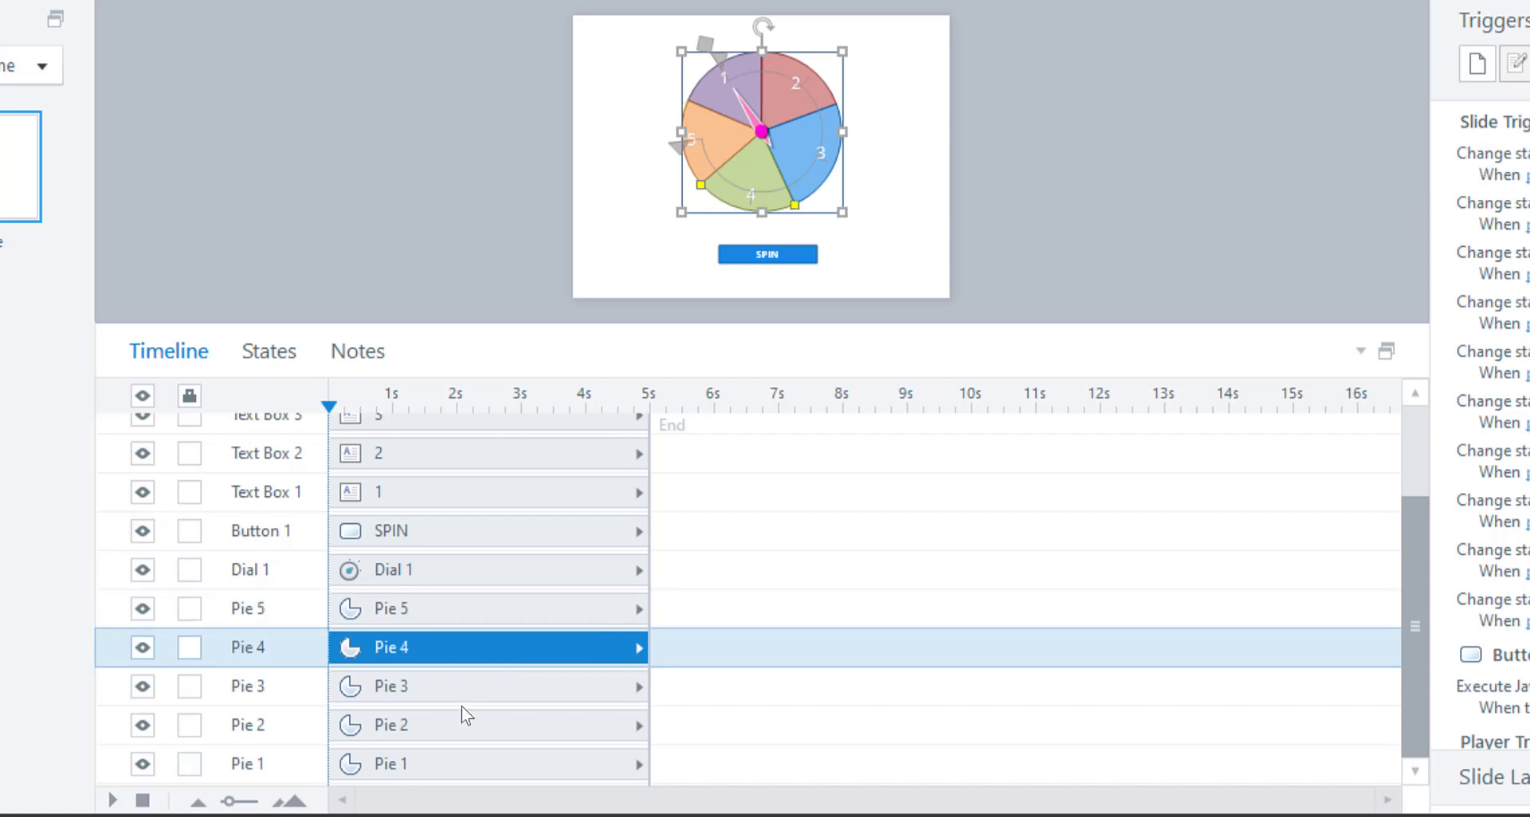
left_click(449, 687)
left_click(447, 725)
left_click(454, 762)
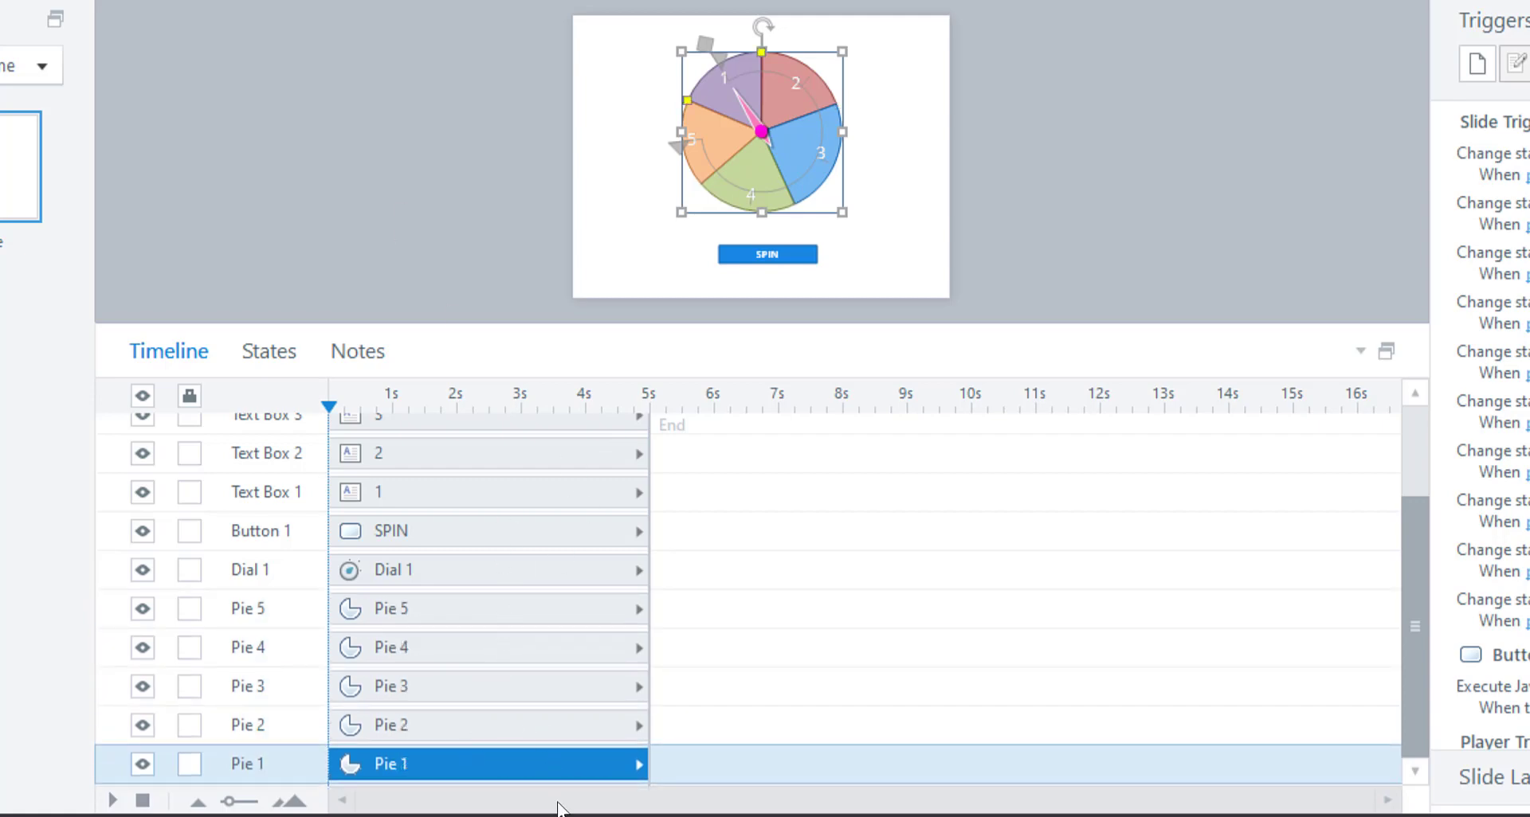
left_click(265, 353)
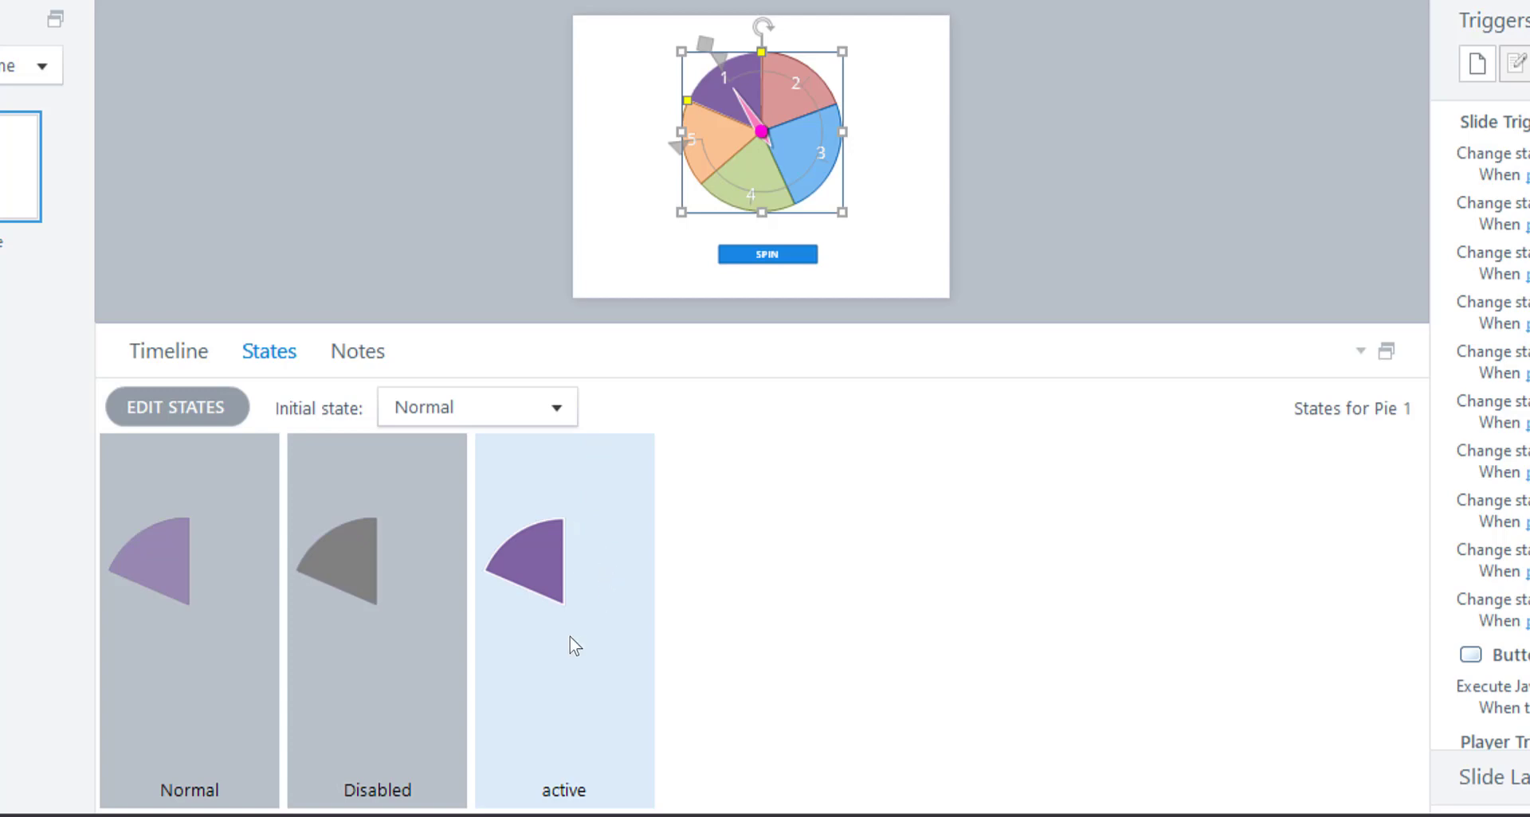
Return to the timeline, select the SPIN button and examine its trigger in the trigger list.
left_click(174, 360)
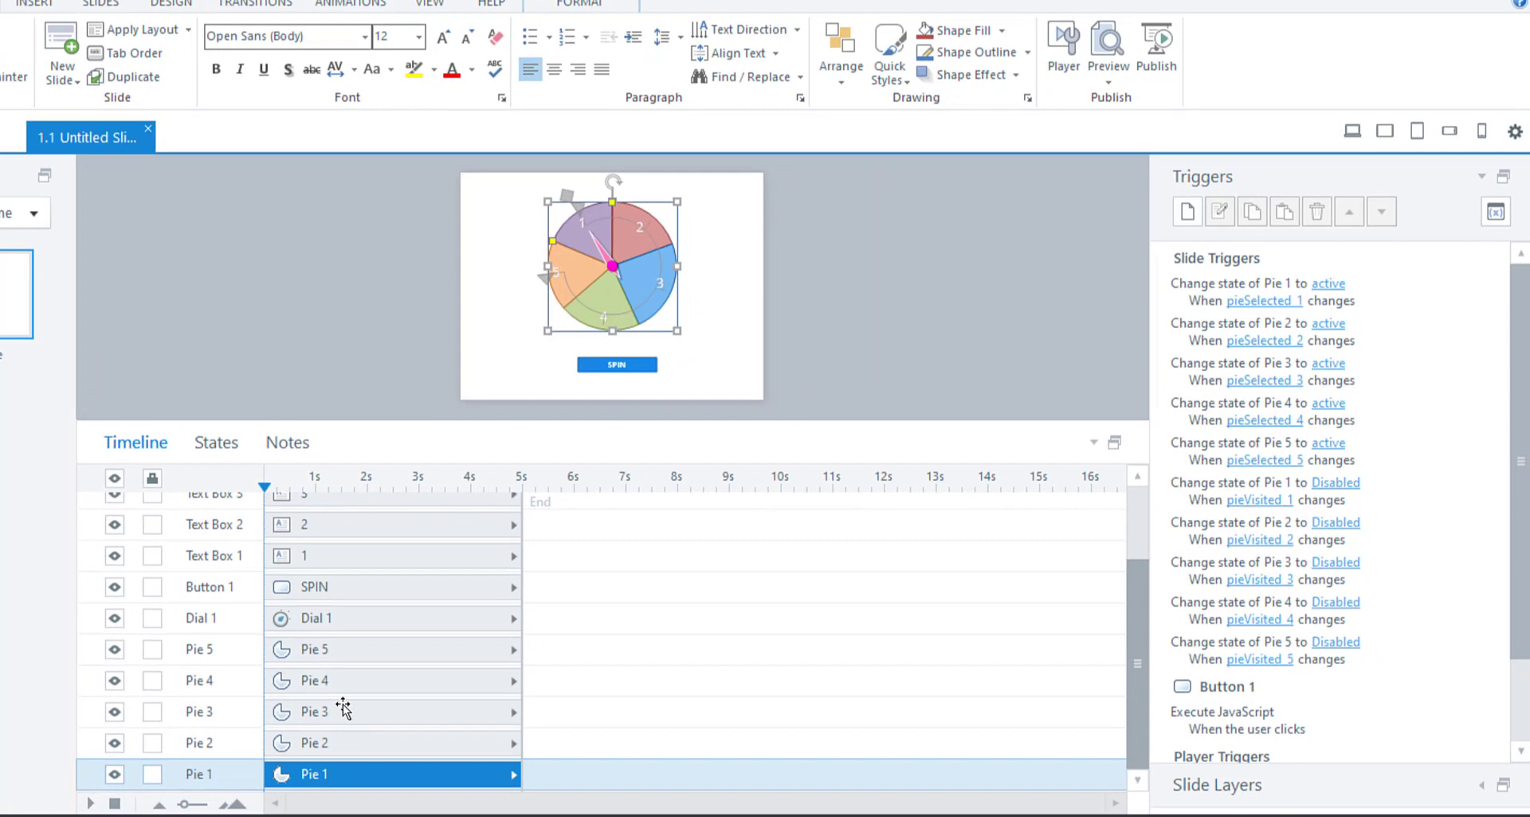
left_click(346, 587)
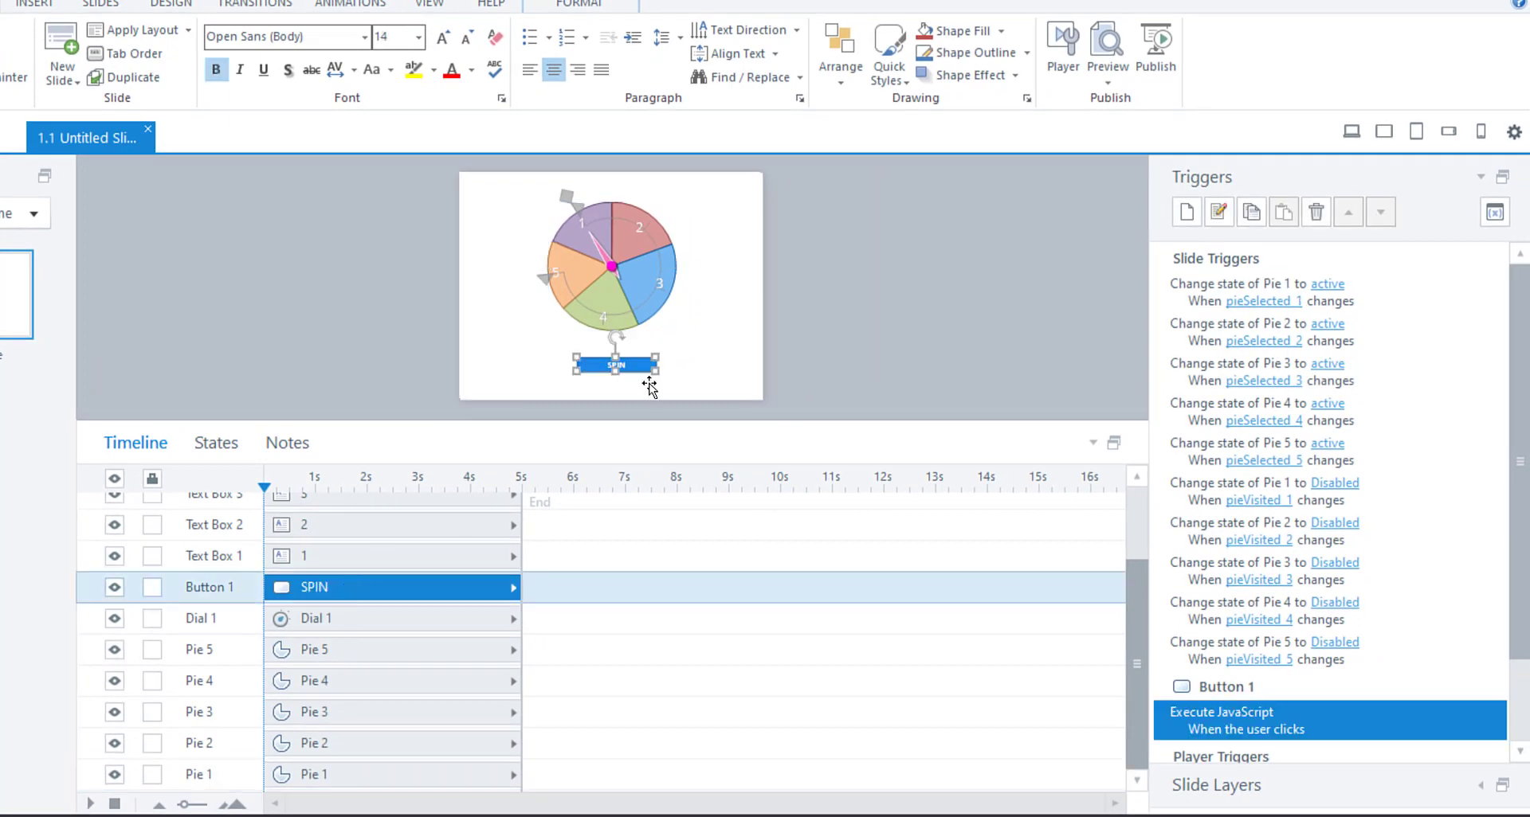
scroll(1521, 586, "down", 3)
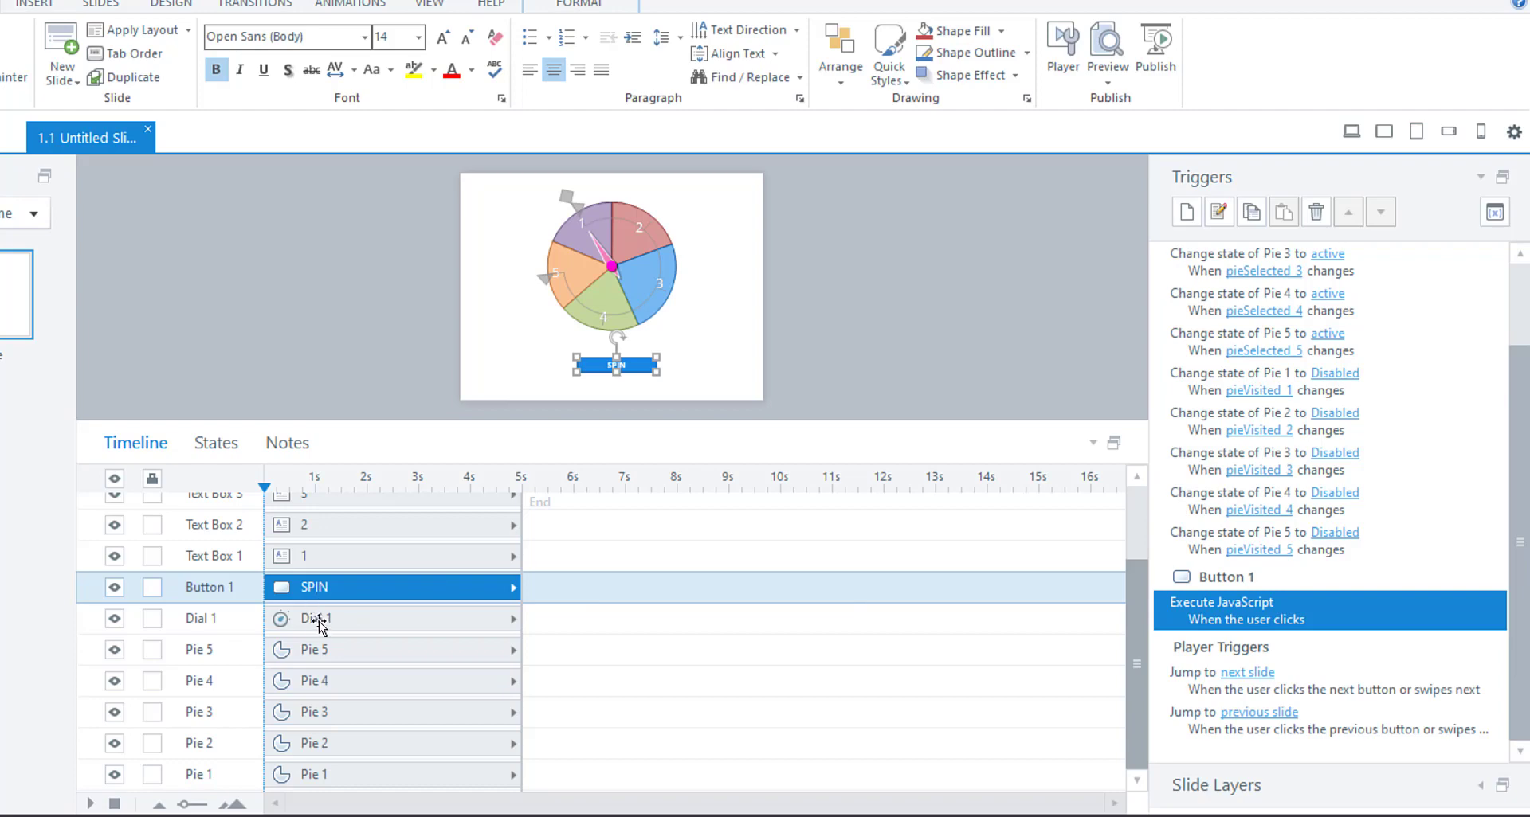
Select Dial 1, show its dial properties, look at the insertable interactive objects, and bring the dial properties back up.
left_click(320, 627)
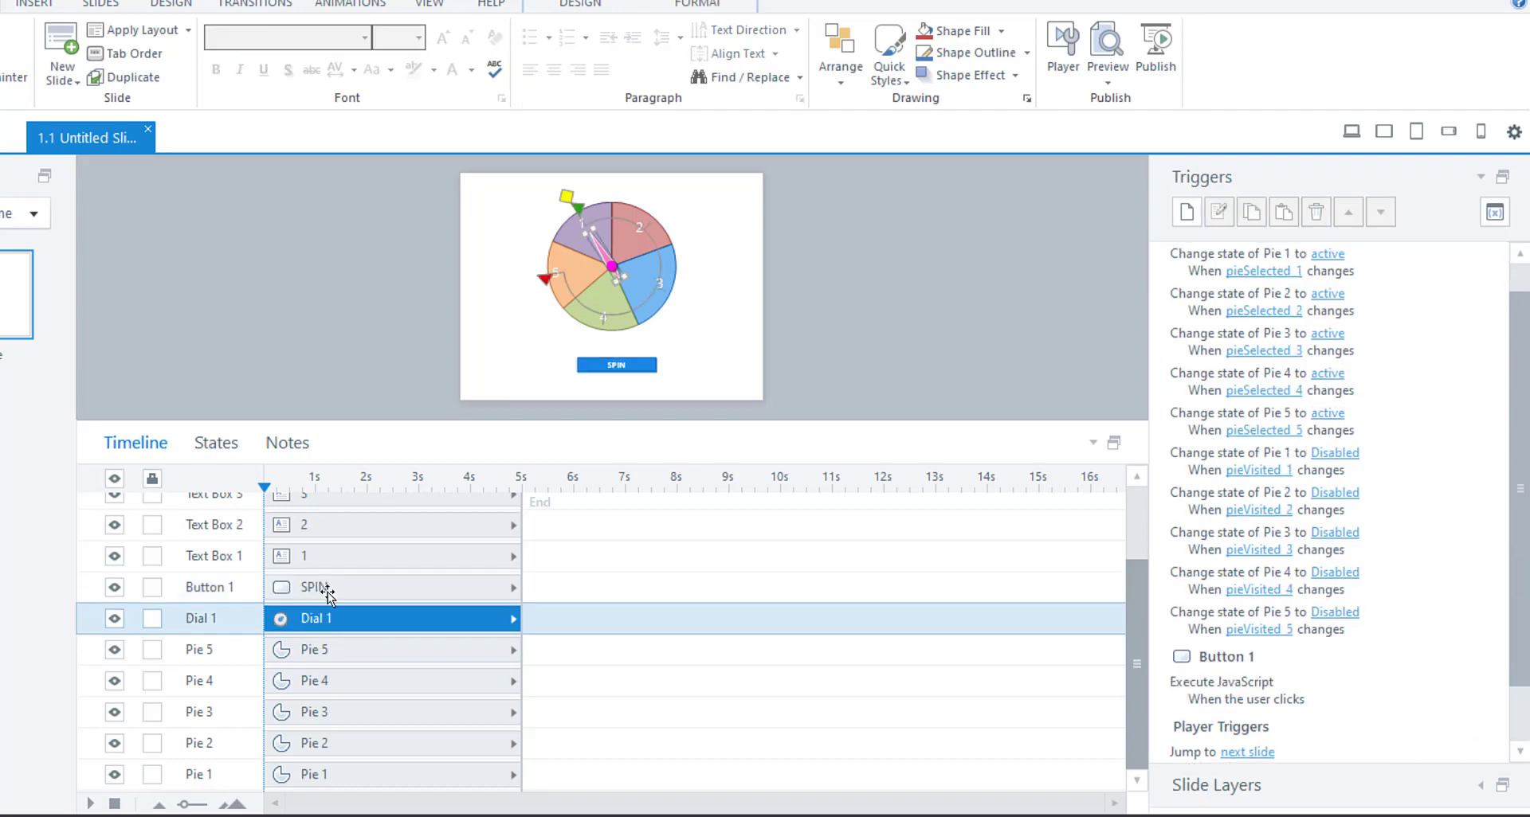
left_click(580, 4)
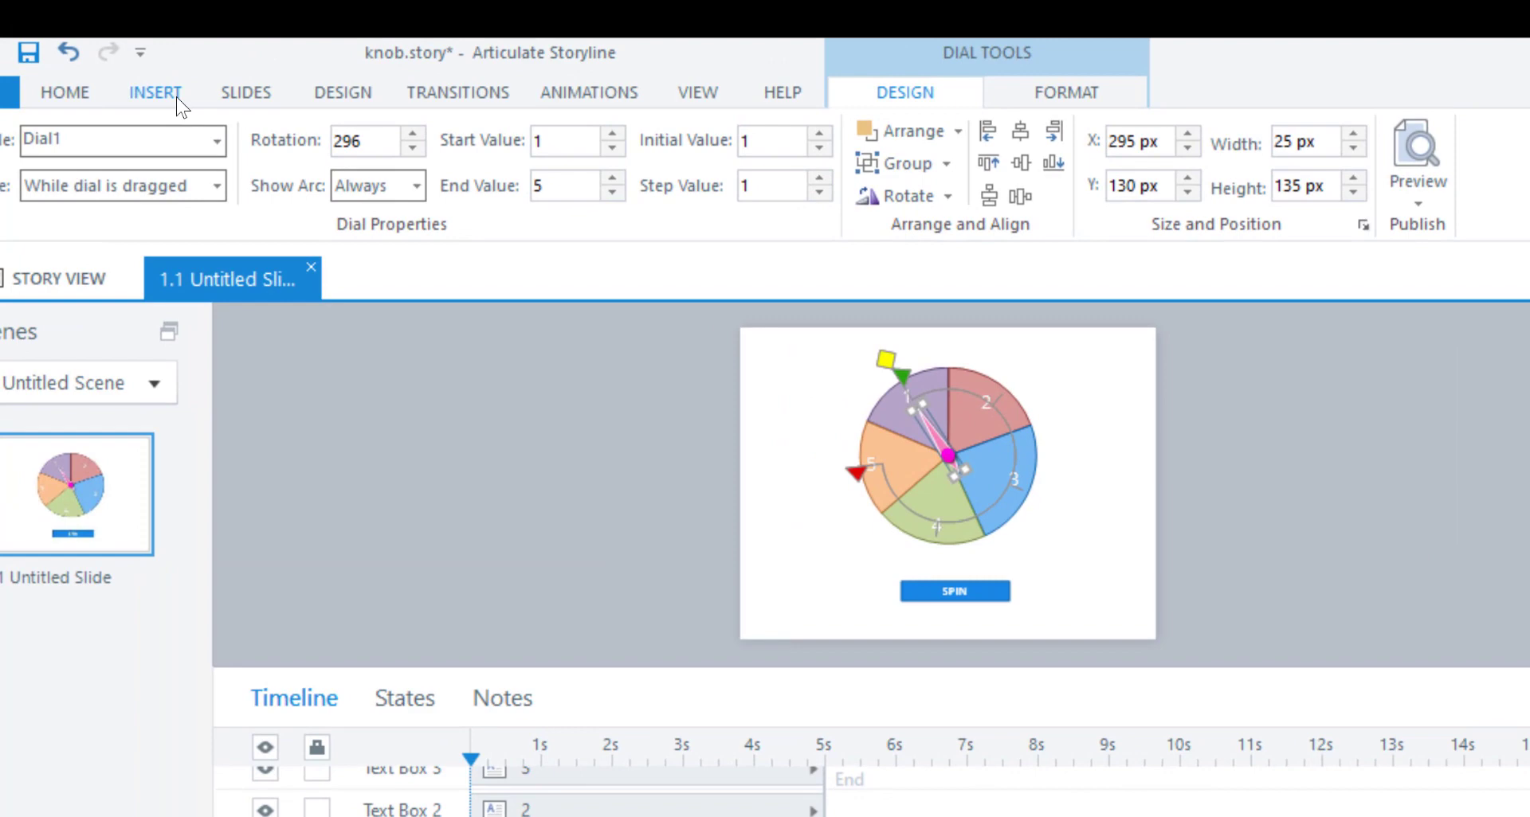
left_click(175, 98)
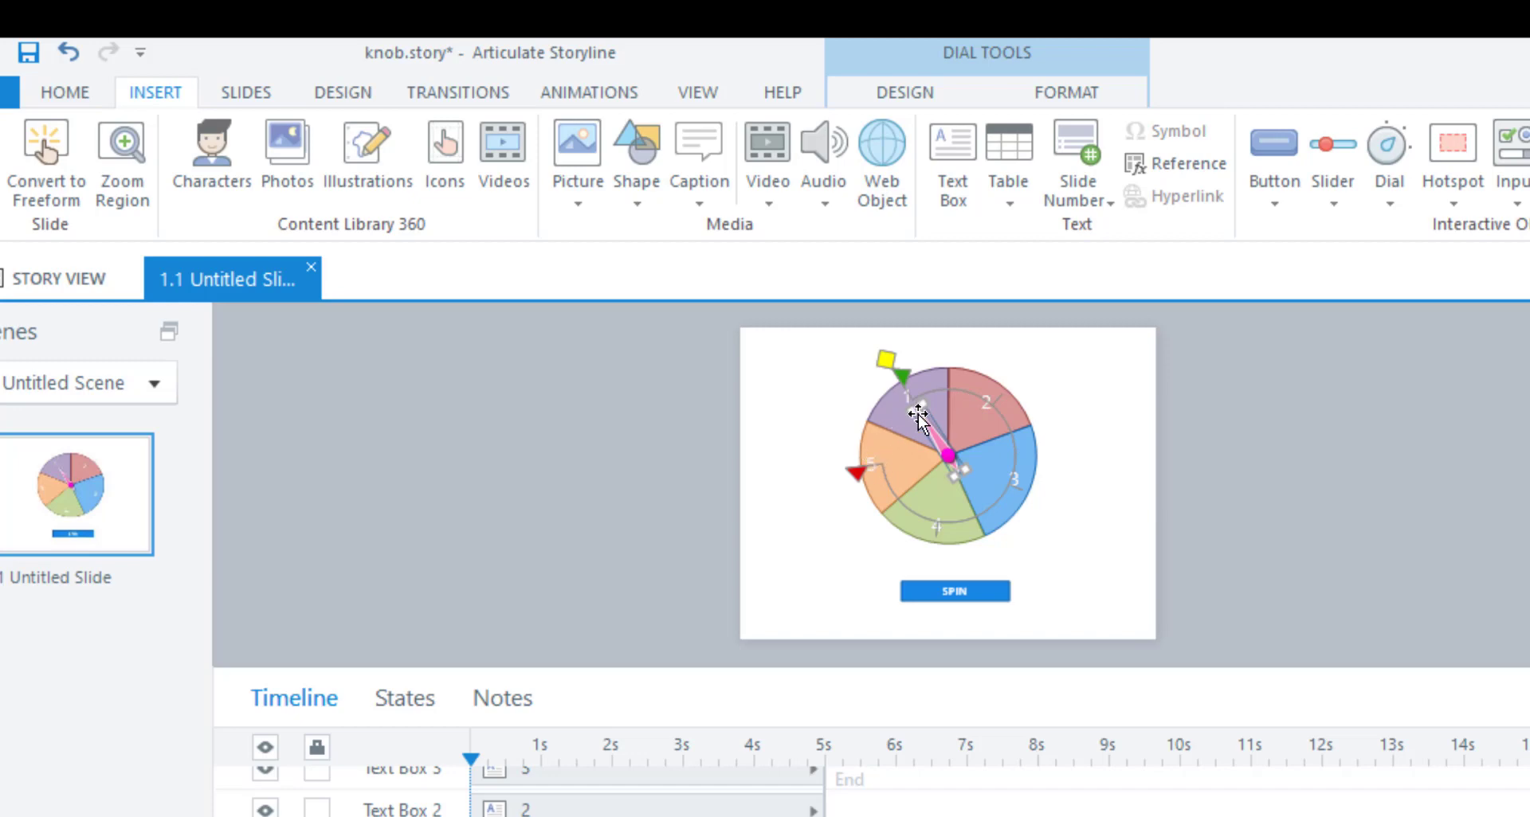
double_click(925, 386)
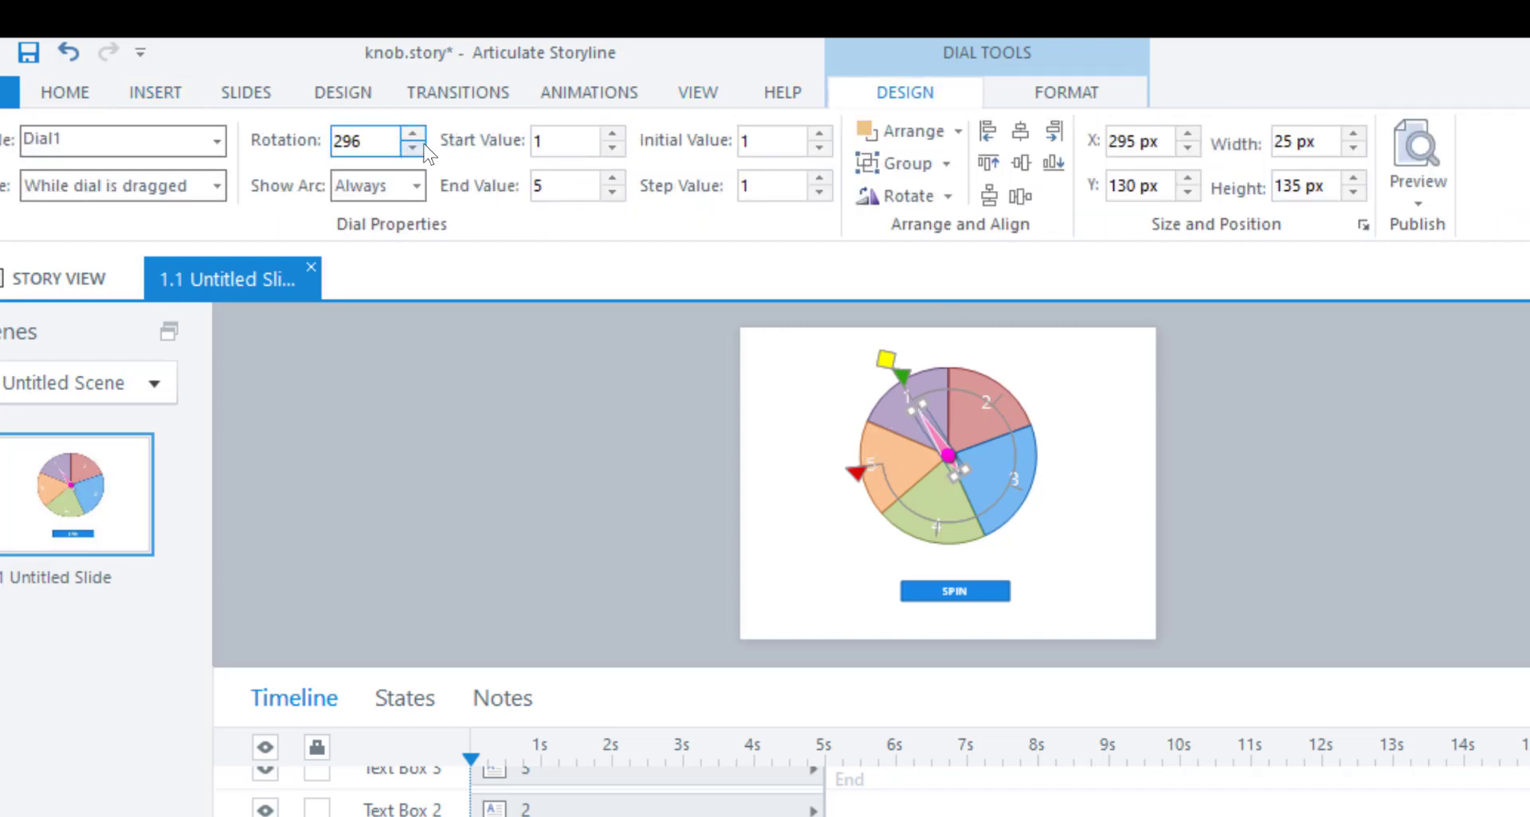
Point out the start value of Dial 1, and select Oval 1 in the timeline.
left_click(546, 141)
scroll(518, 789, "up", 2)
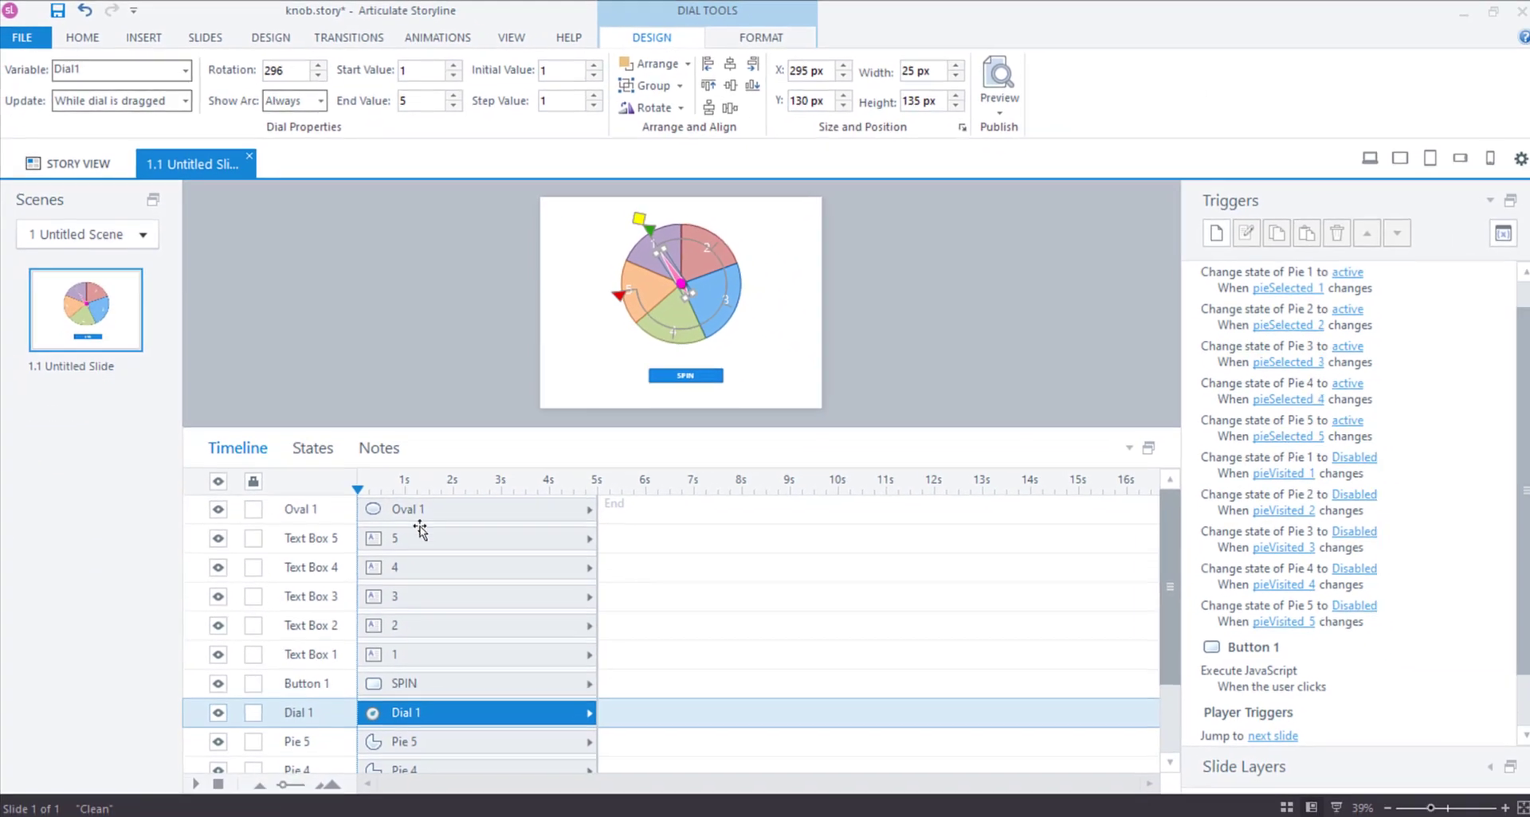
left_click(412, 511)
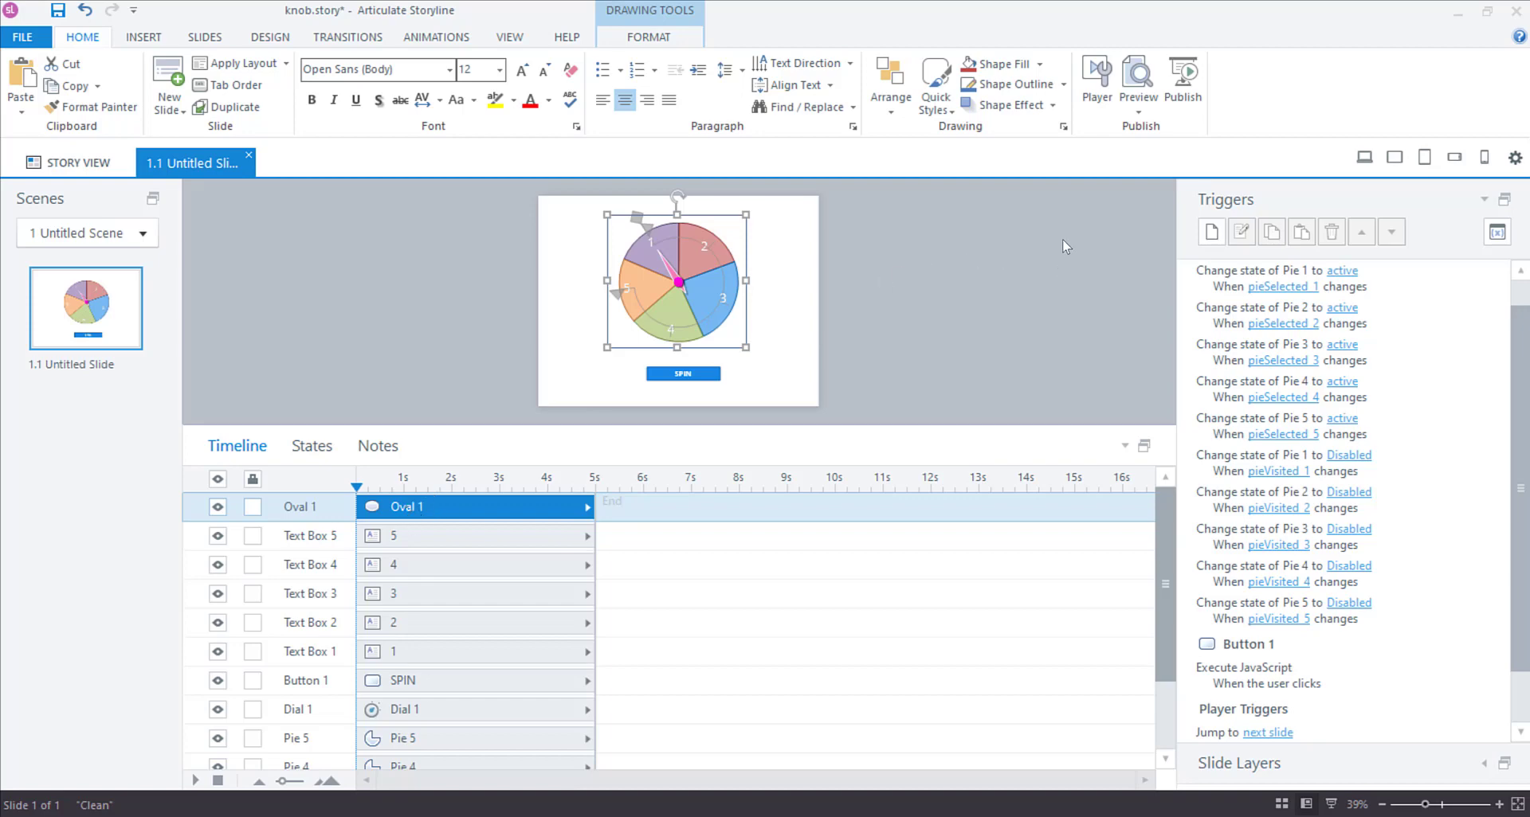
Open the project variables, look through Dial1 and the pieSelected and pieVisited variables, and close the list without changes.
scroll(1522, 383, "up", 1)
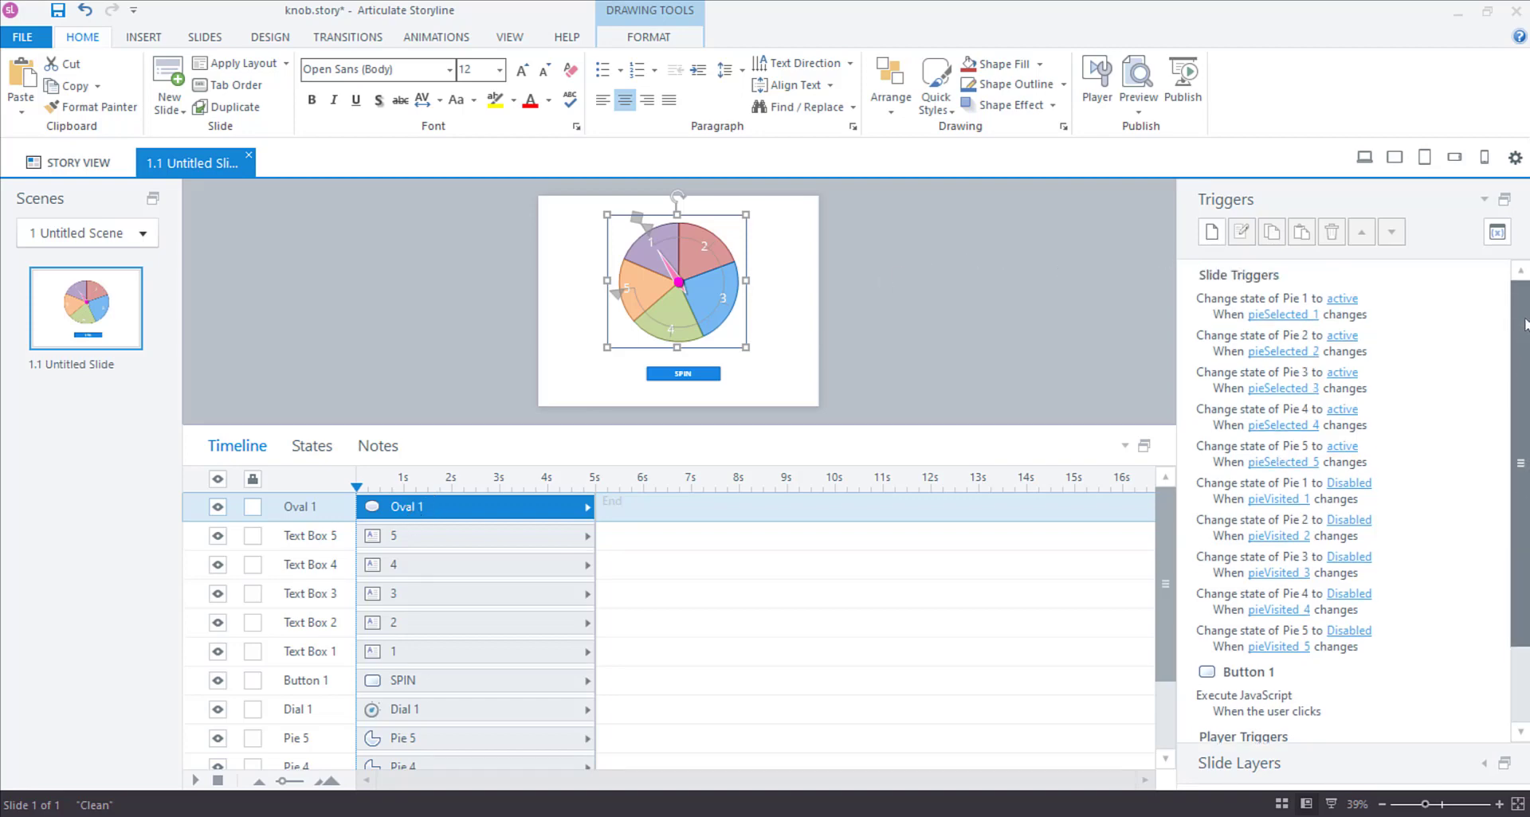
left_click(1502, 237)
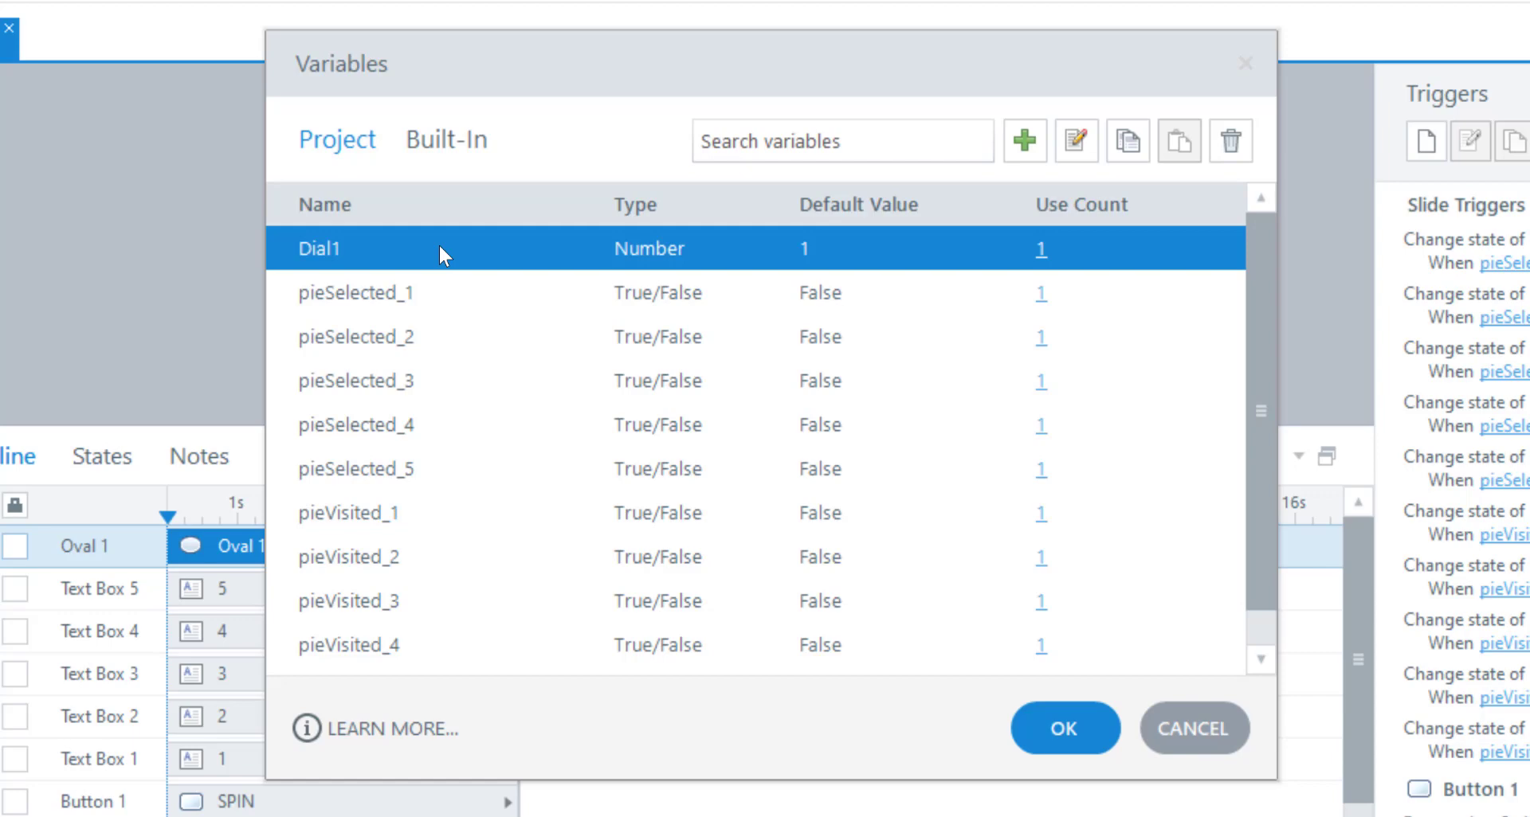
double_click(408, 289)
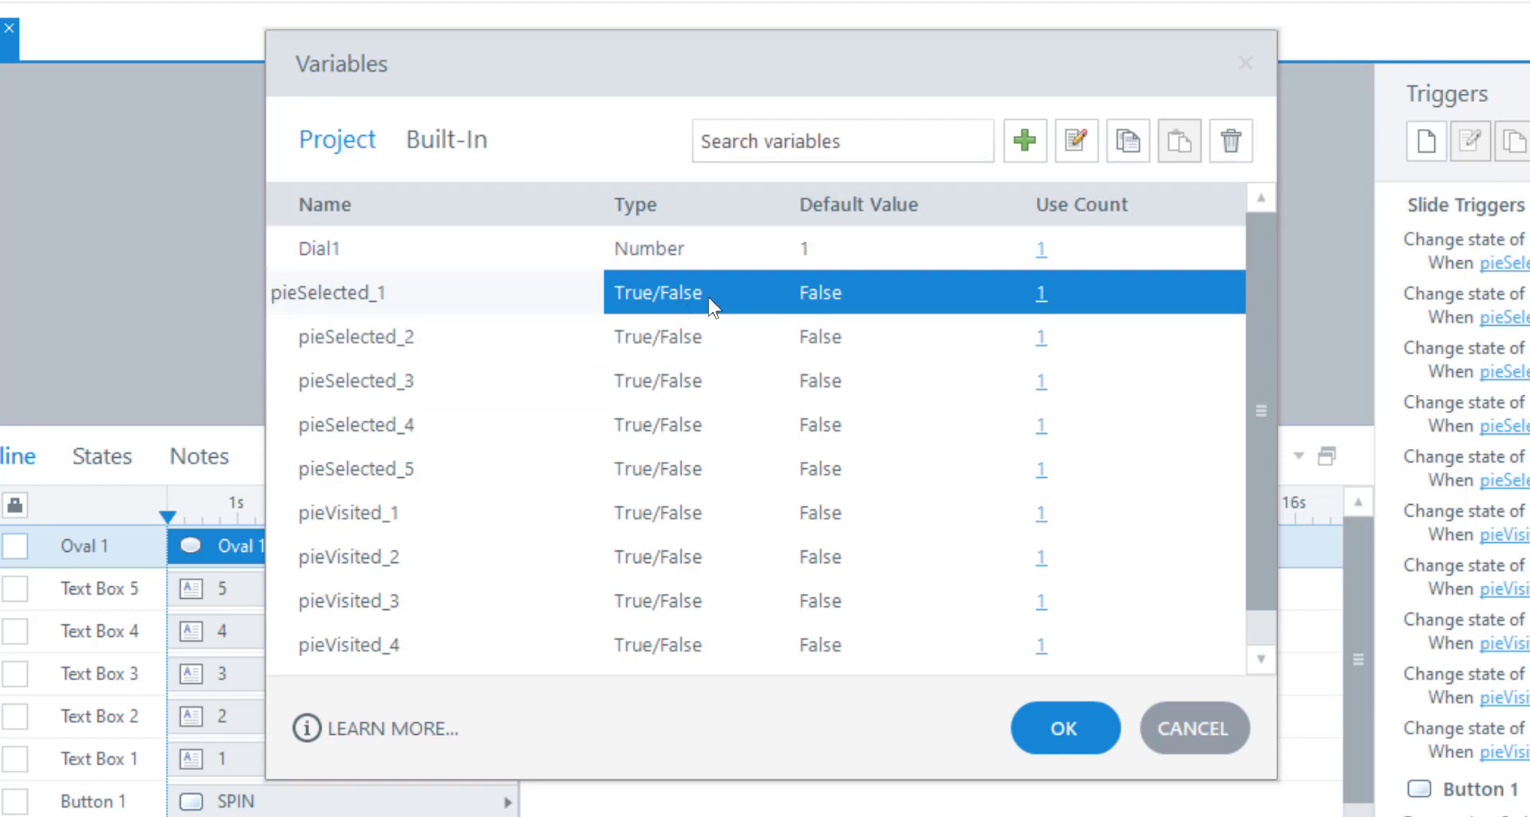
scroll(857, 383, "down", 1)
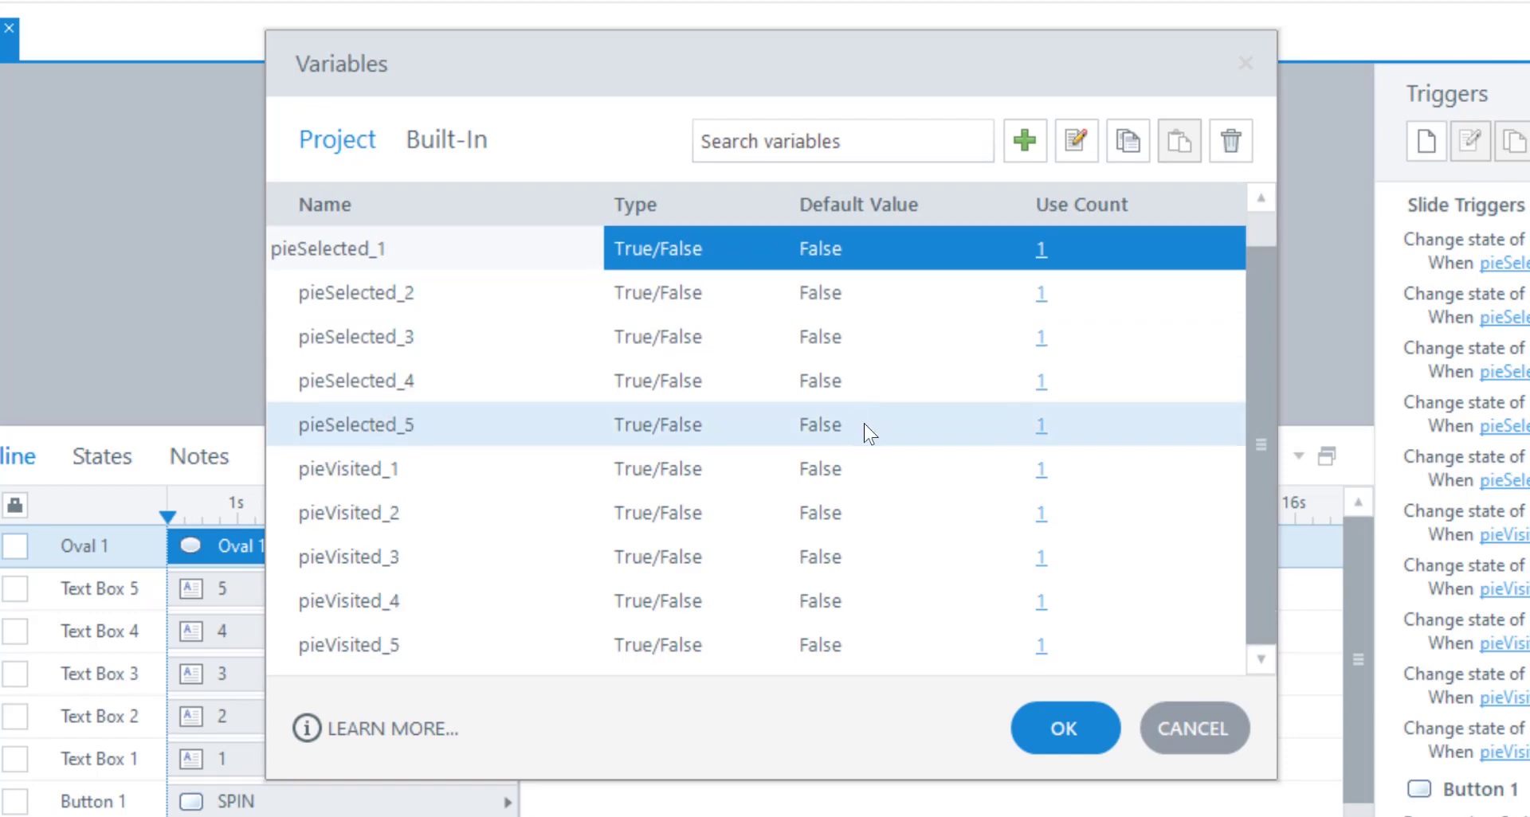
left_click(1180, 723)
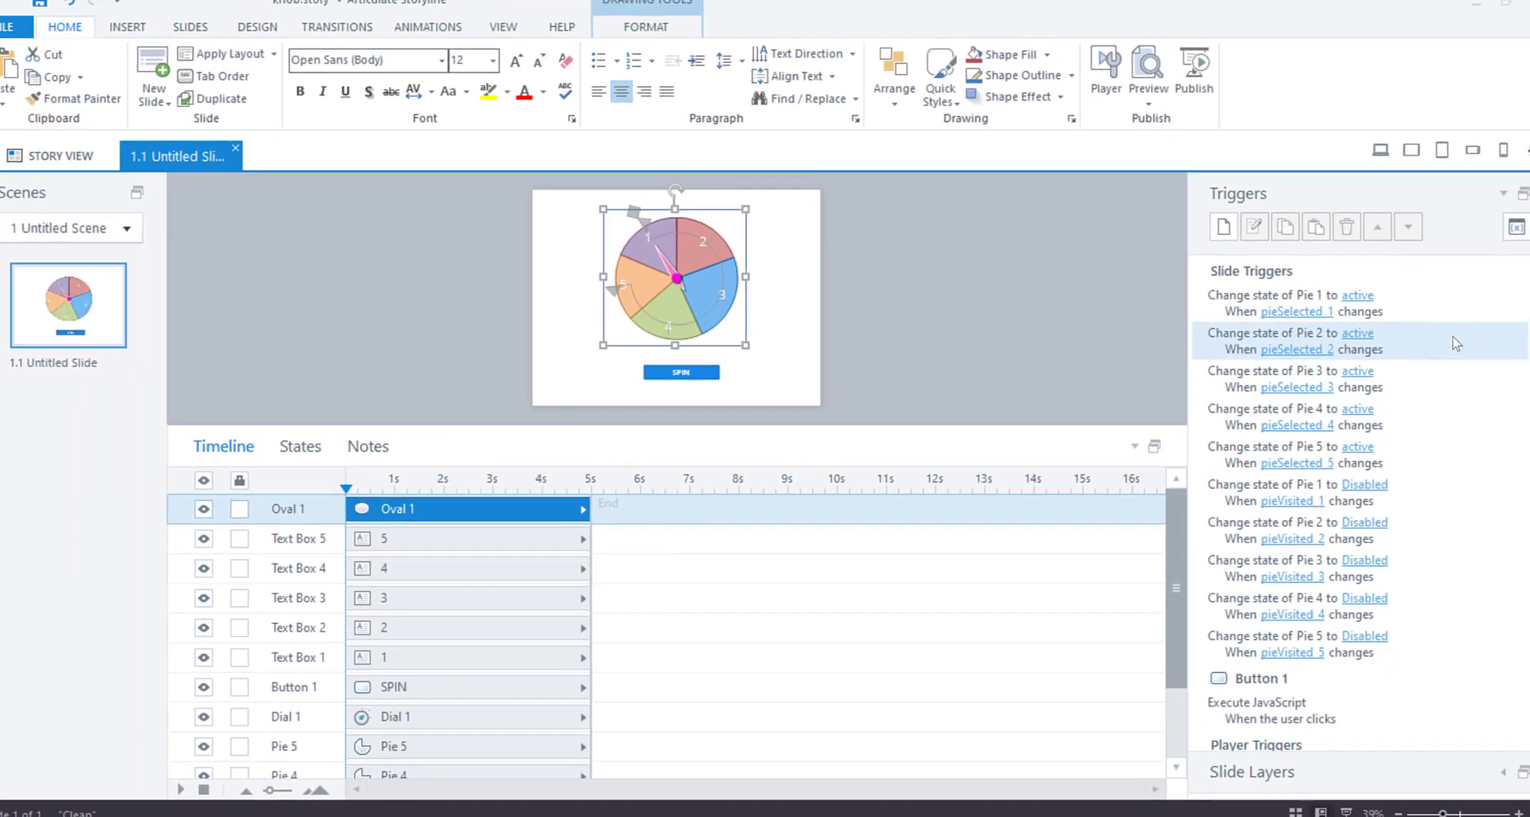
Read through the slide triggers that change the Pie 1 to Pie 5 states, down to the Button 1 trigger.
scroll(1322, 359, "down", 2)
scroll(1322, 335, "up", 2)
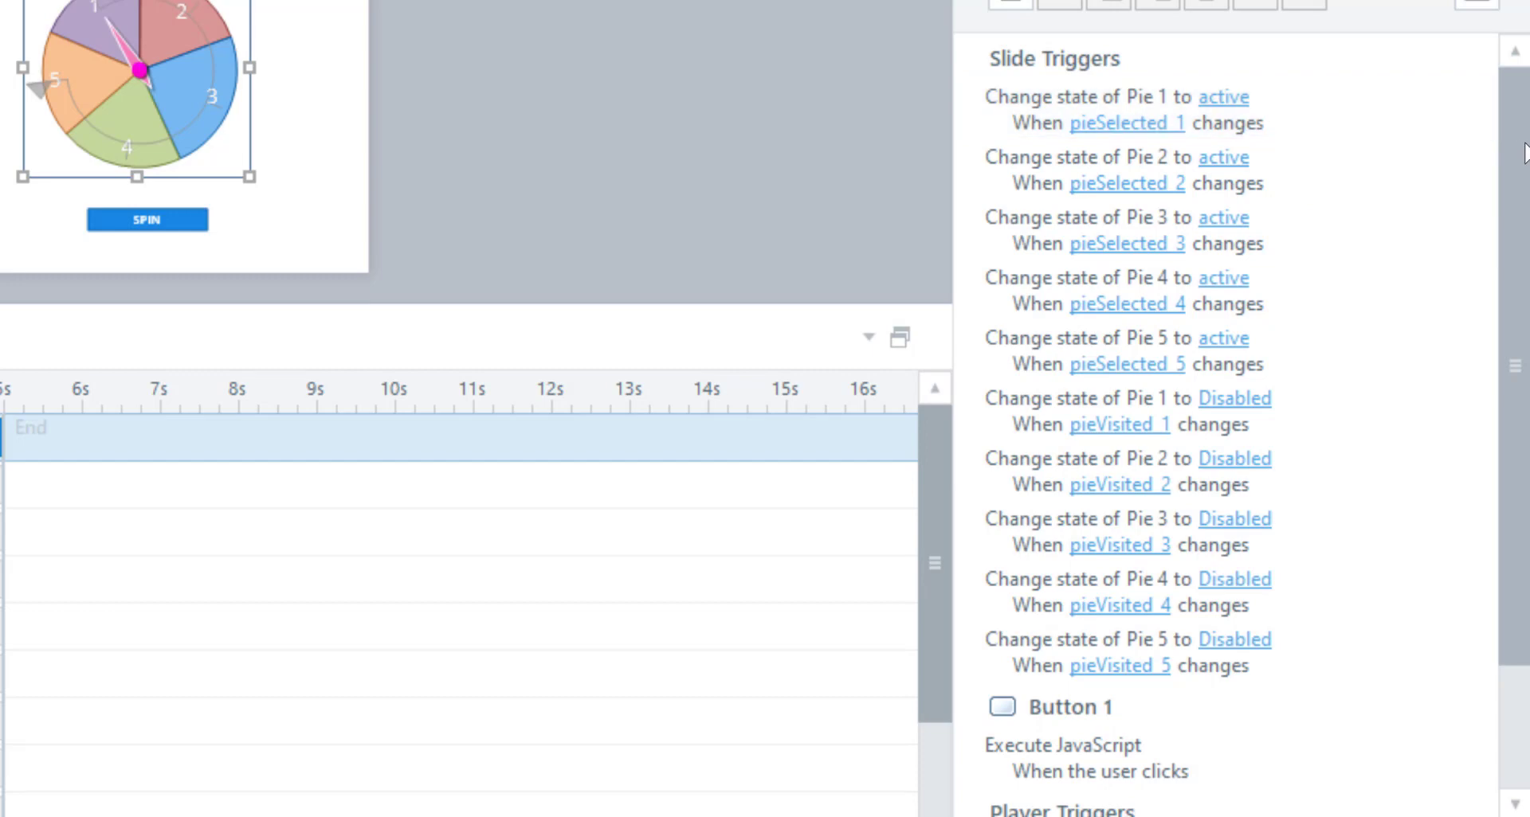
left_click_drag(1518, 156, 1523, 244)
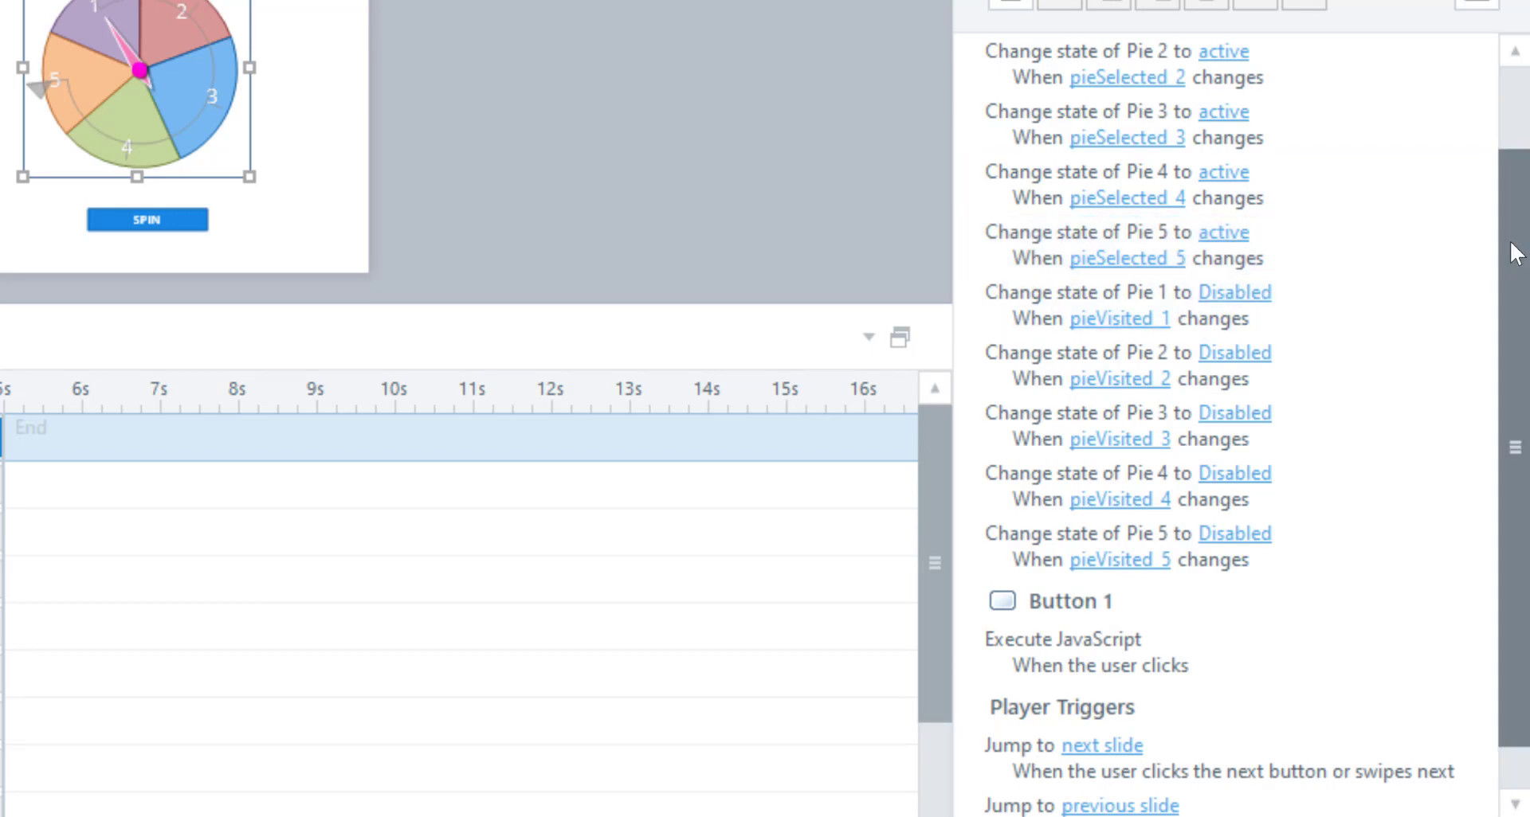
left_click_drag(1513, 250, 1513, 308)
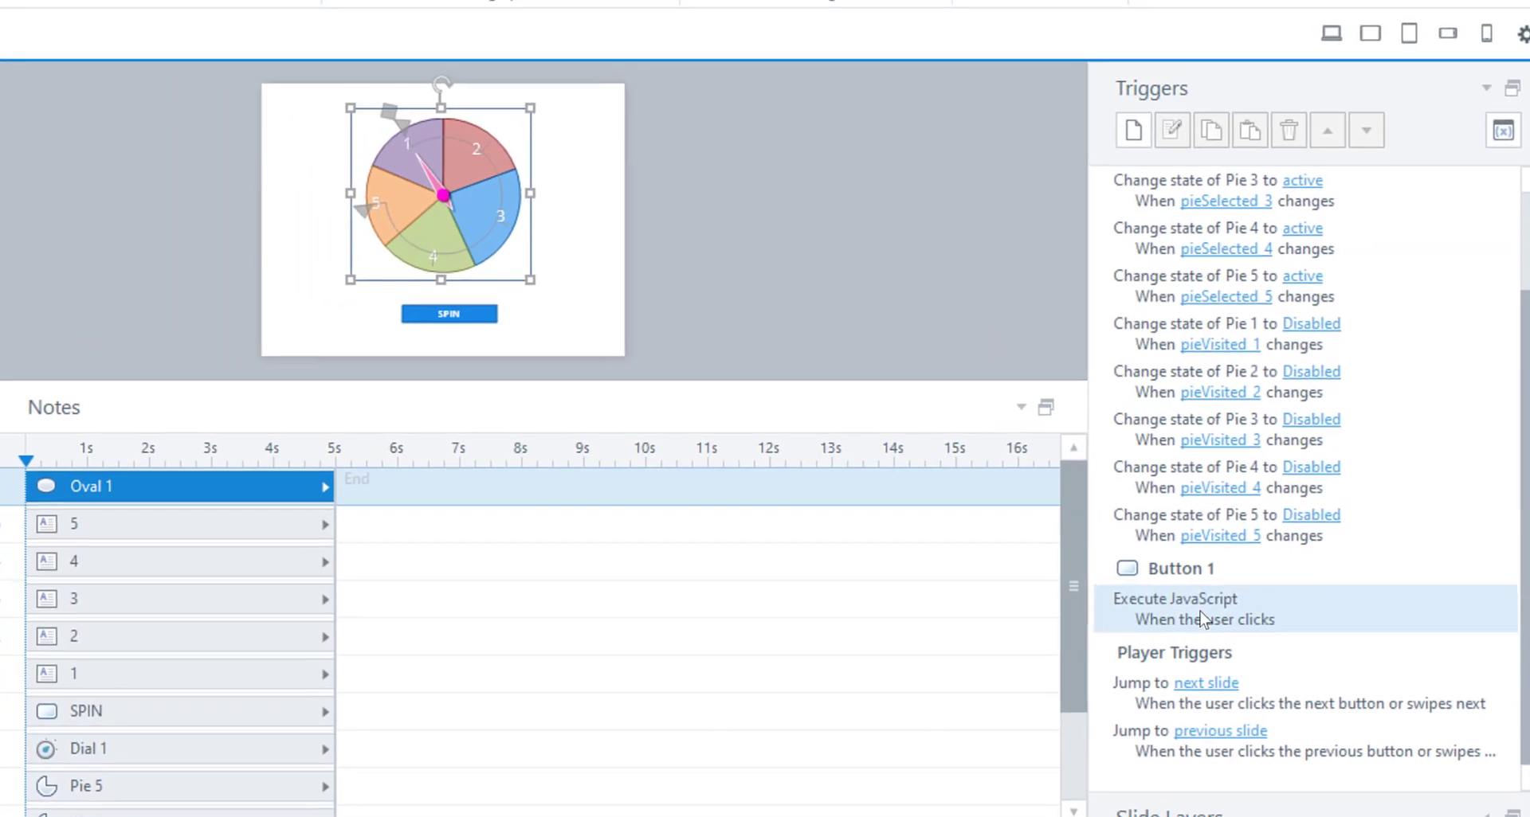
Inspect the script of Button 1's Execute JavaScript trigger and leave the trigger without saving changes.
double_click(1103, 609)
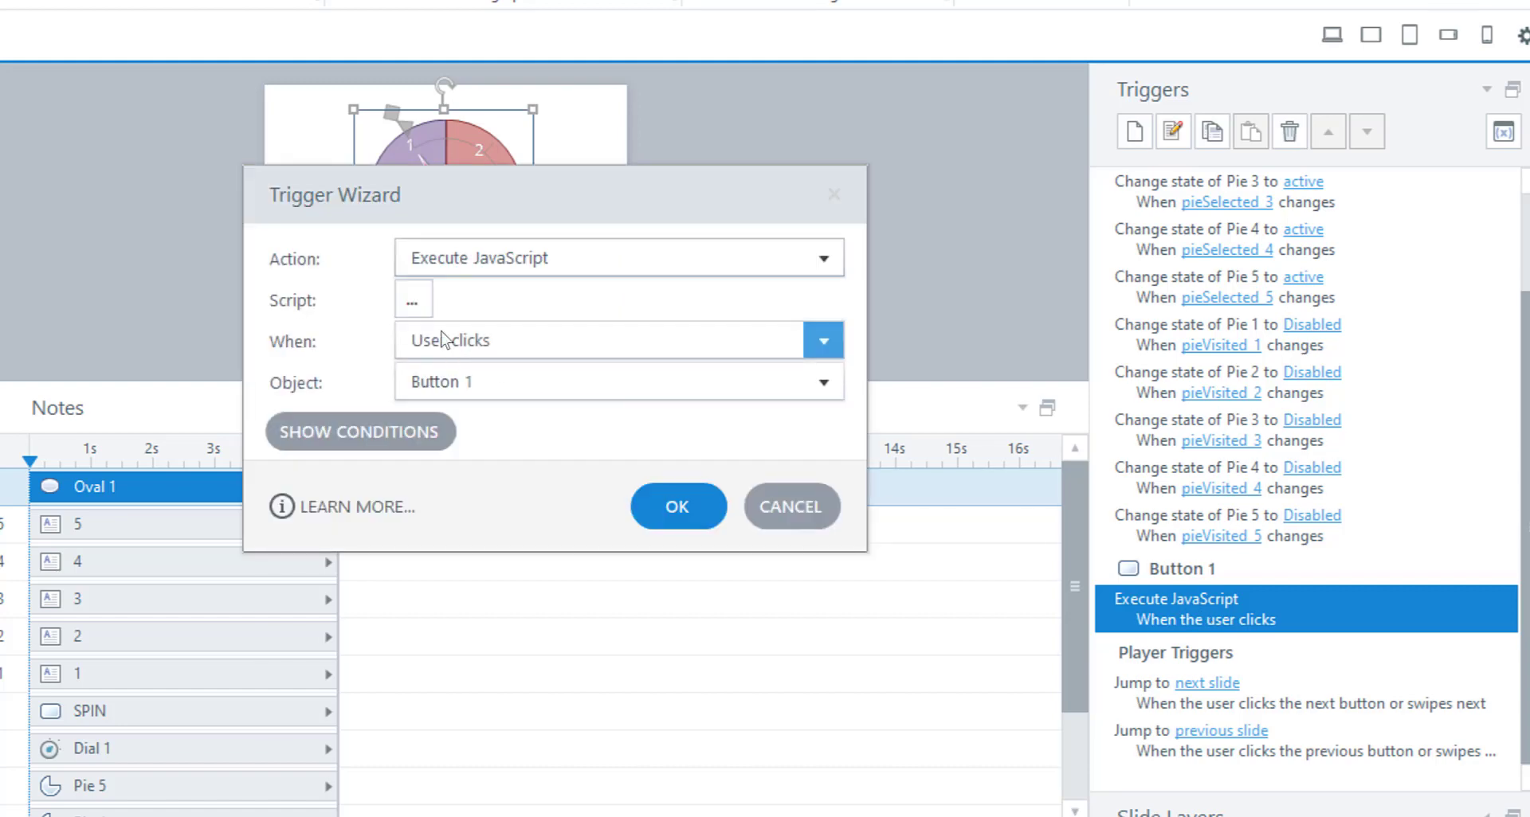
left_click(424, 307)
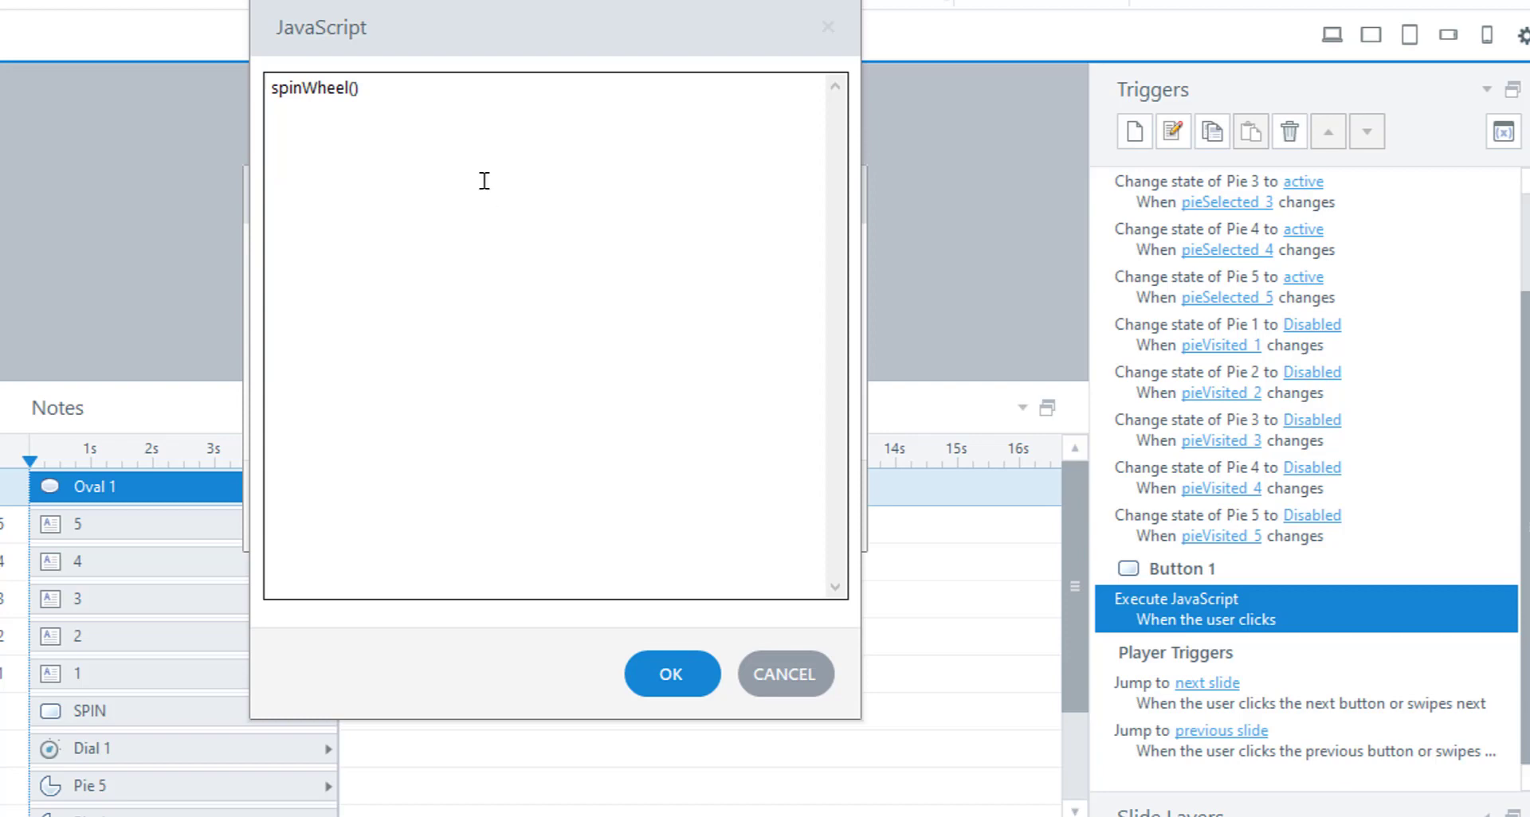
left_click_drag(393, 94, 273, 89)
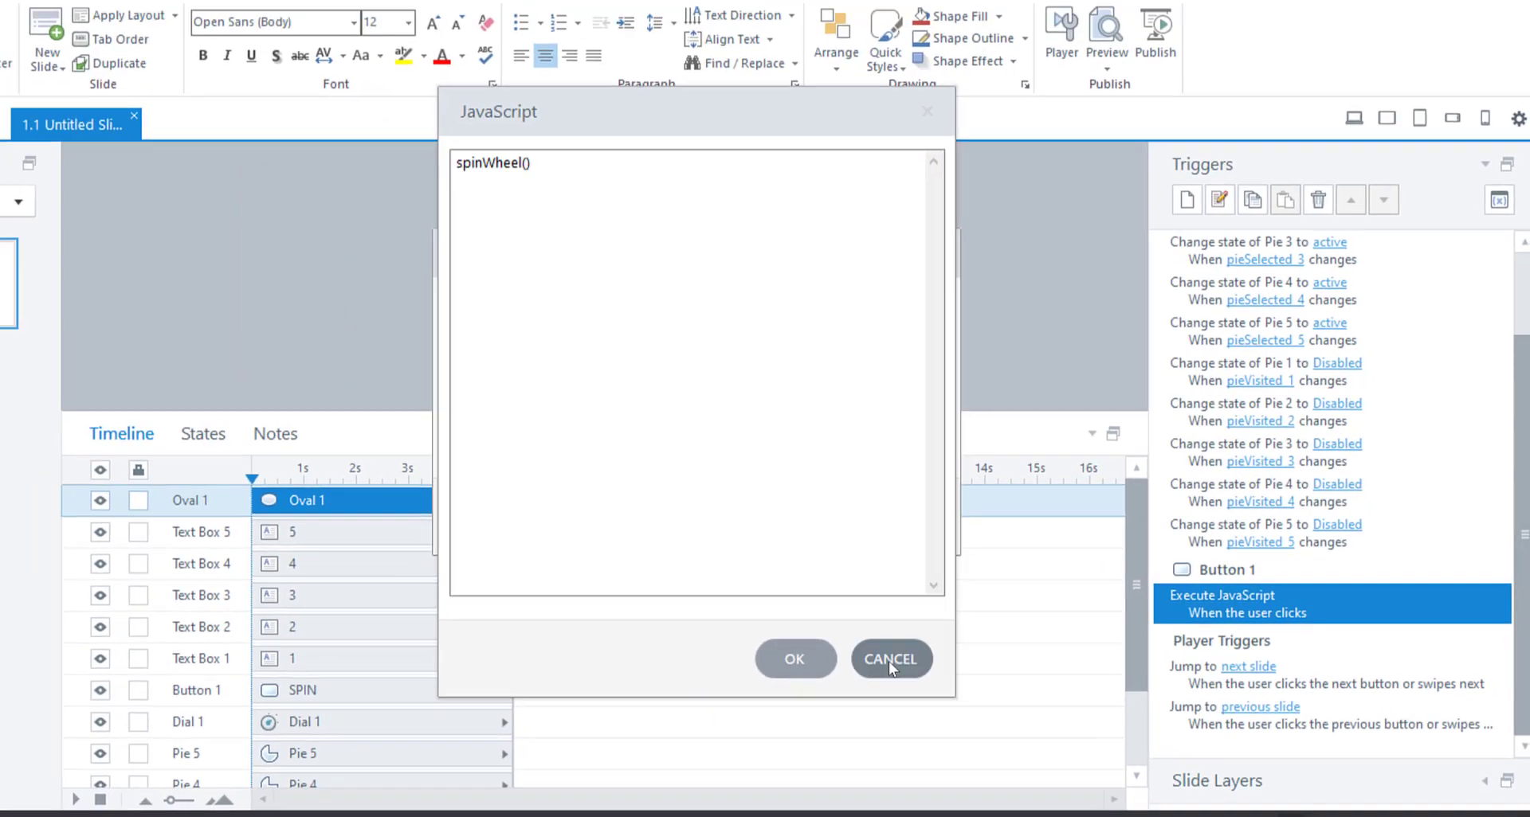
left_click(785, 674)
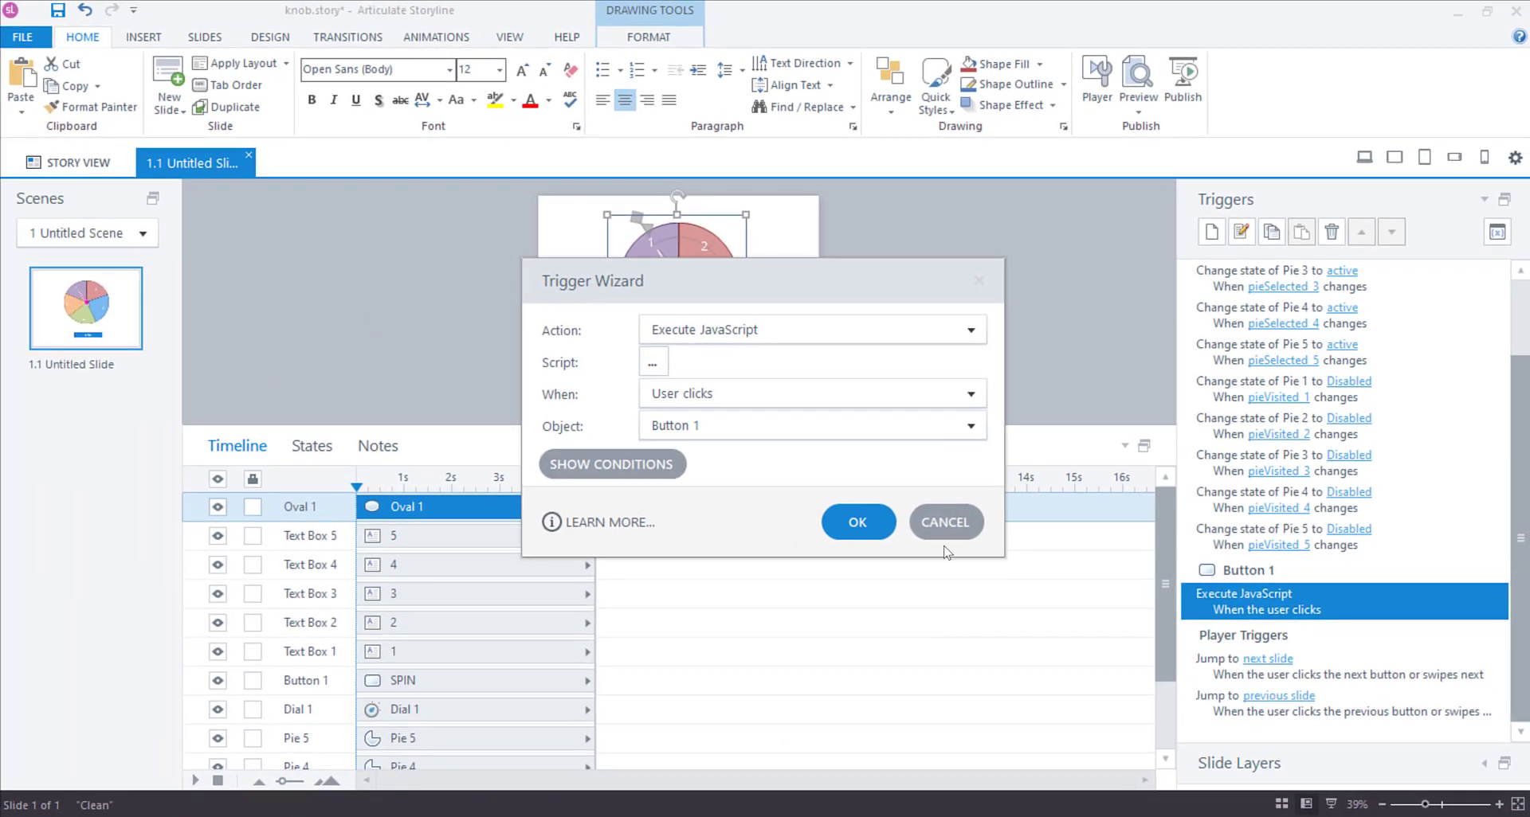
left_click(946, 523)
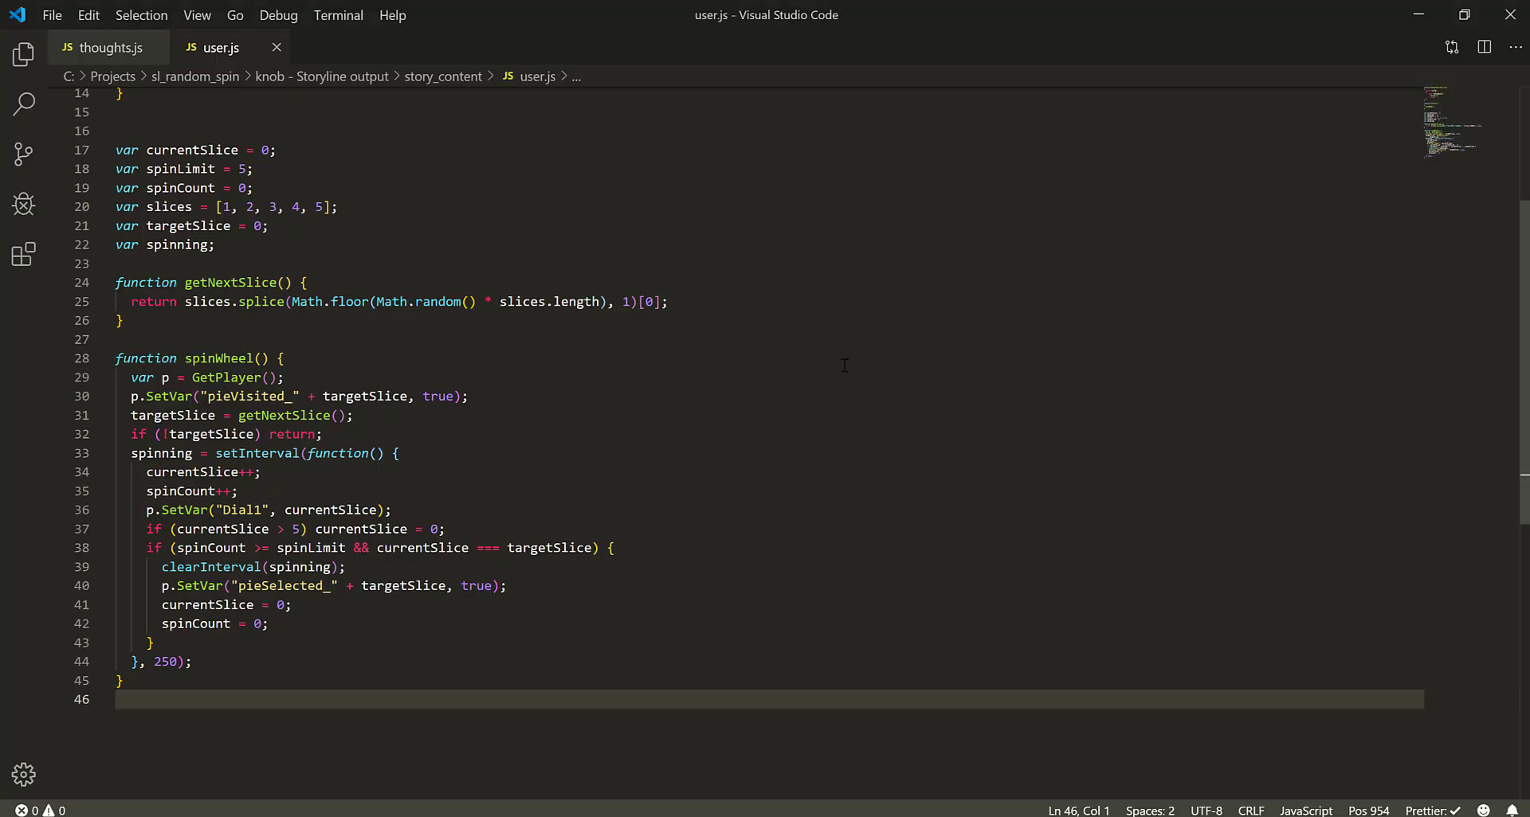
Switch to user.js in Visual Studio Code and highlight the spinWheel() call inside the Script1 function.
left_click(845, 377)
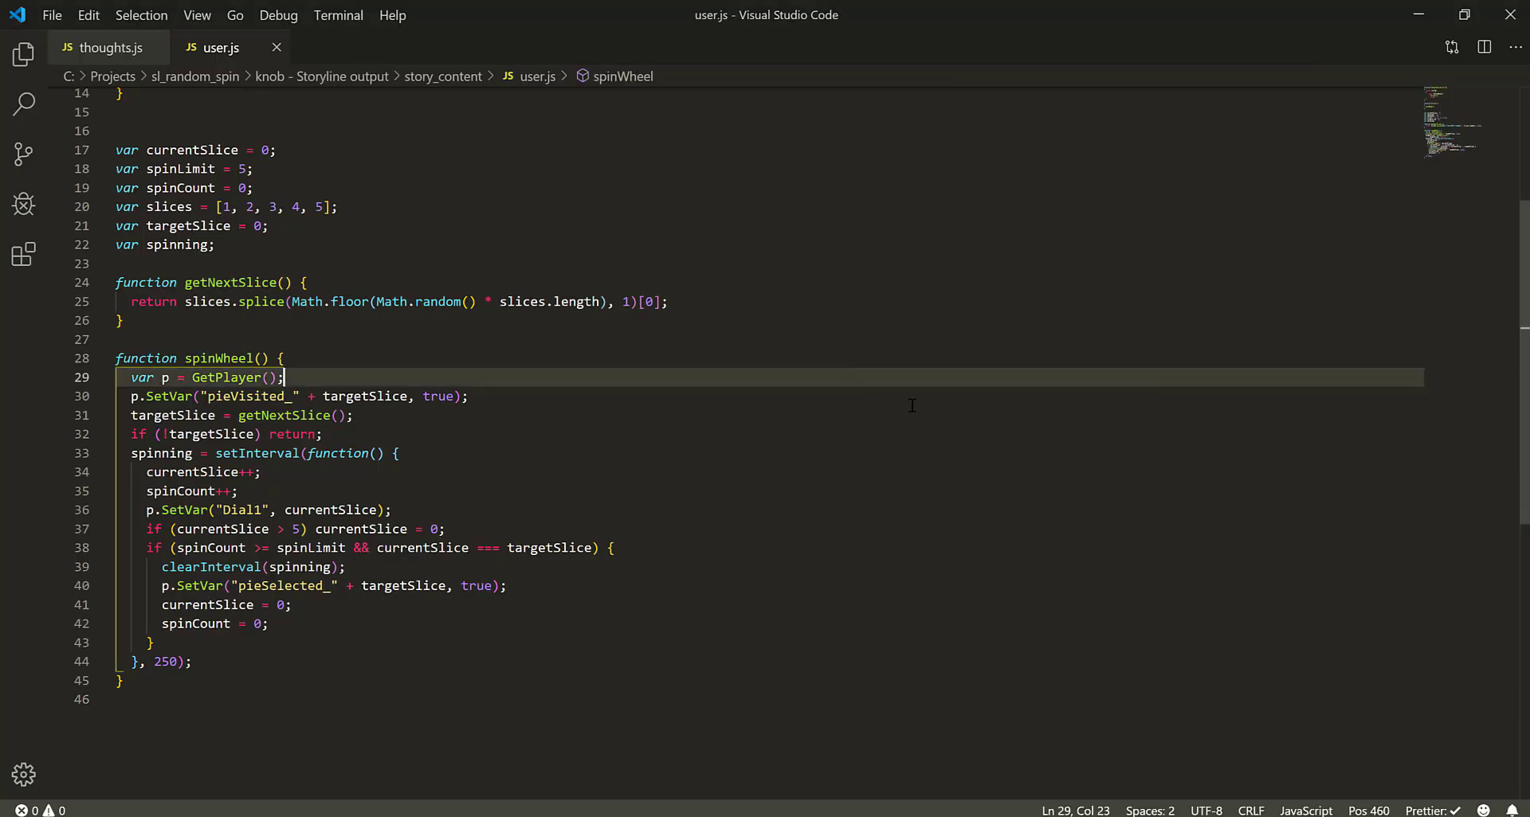
scroll(845, 377, "up", 5)
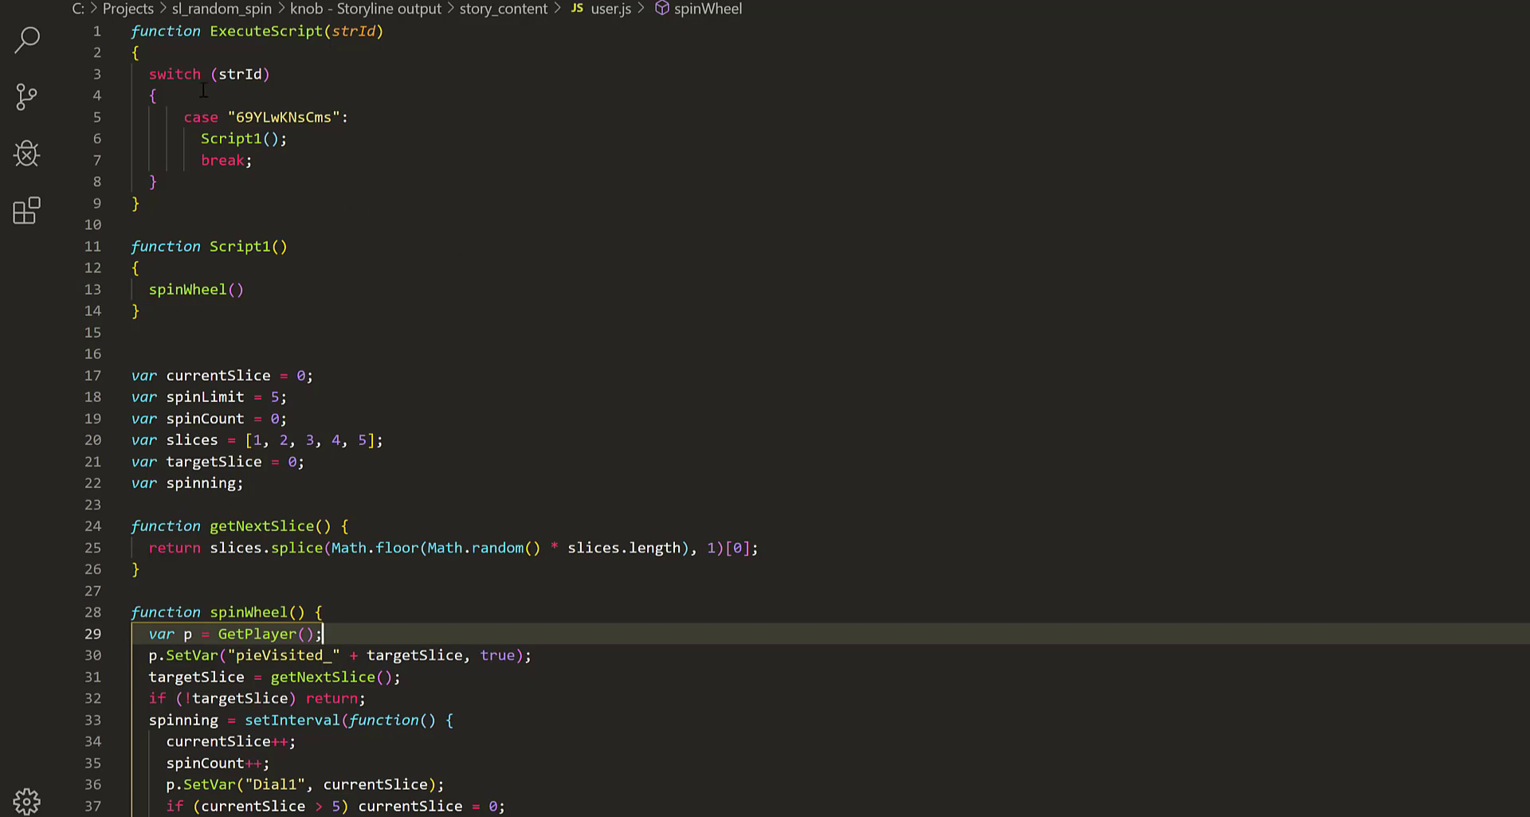
left_click_drag(245, 289, 149, 289)
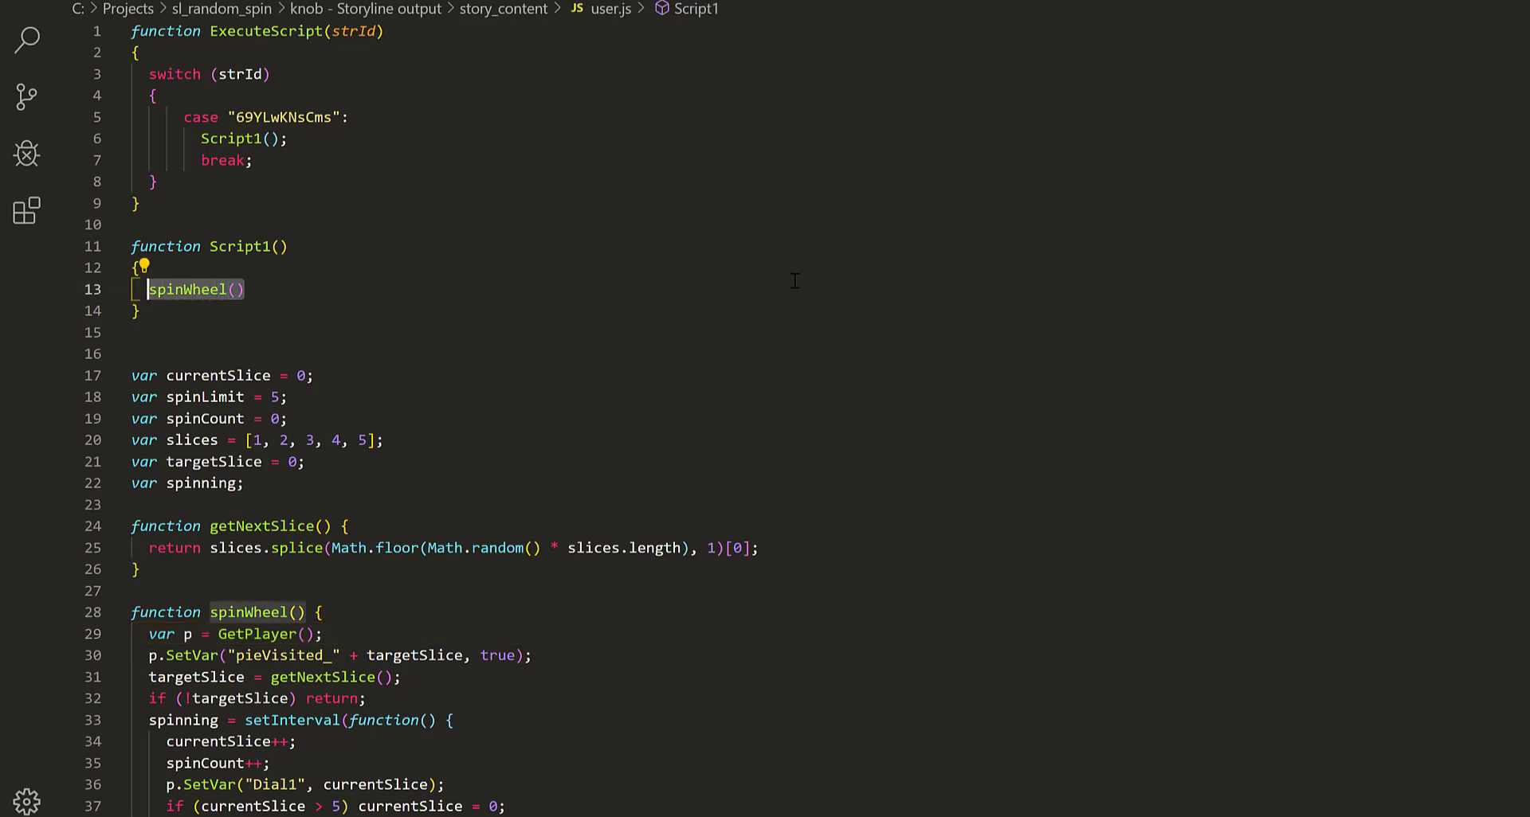
Highlight all the custom code below the Script1 function, from line 16 to the end of the file, and clear the selection.
scroll(926, 317, "down", 2)
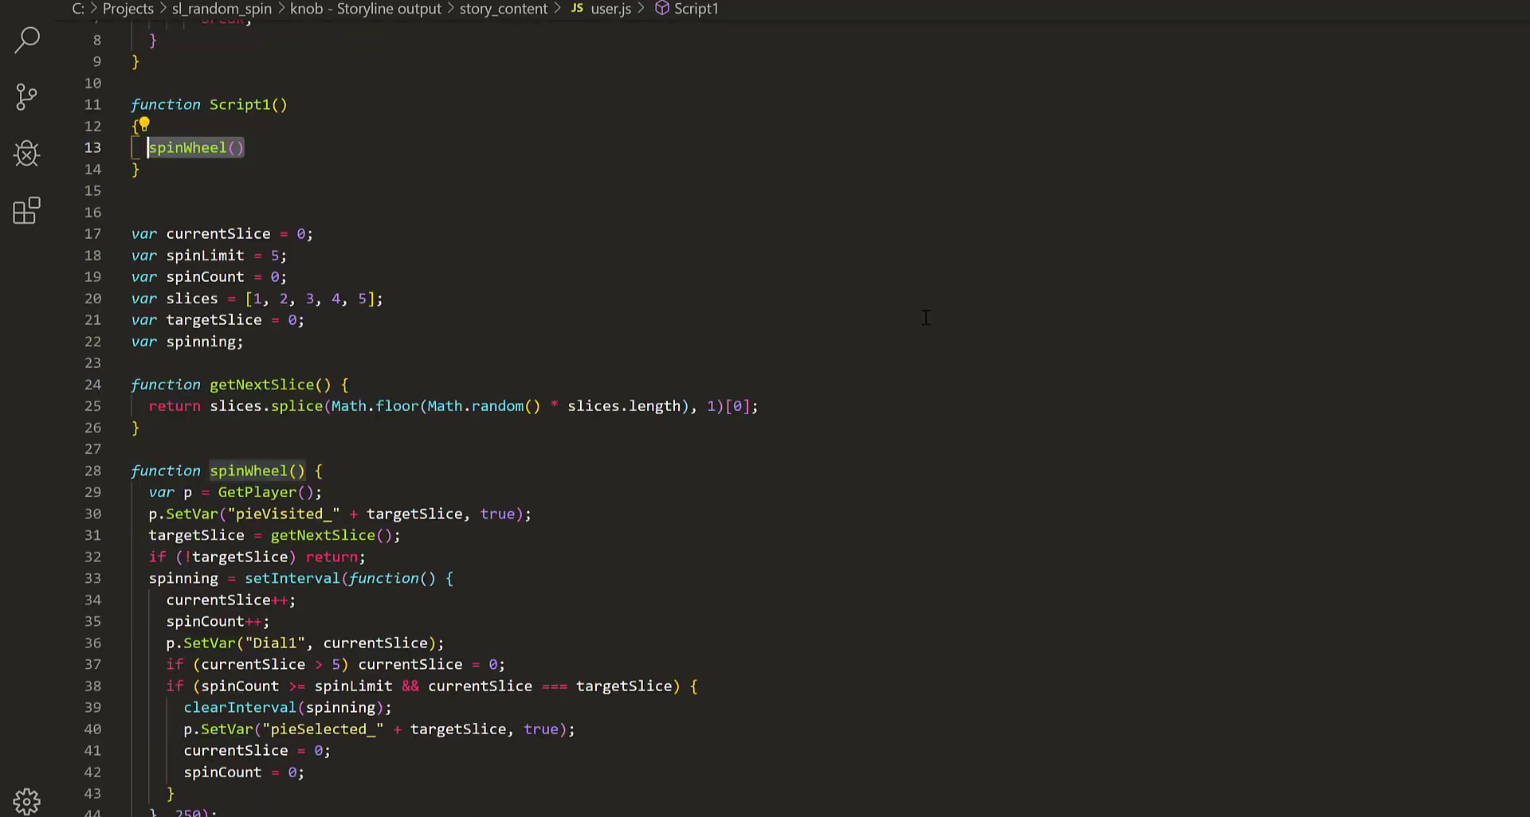
left_click(132, 212)
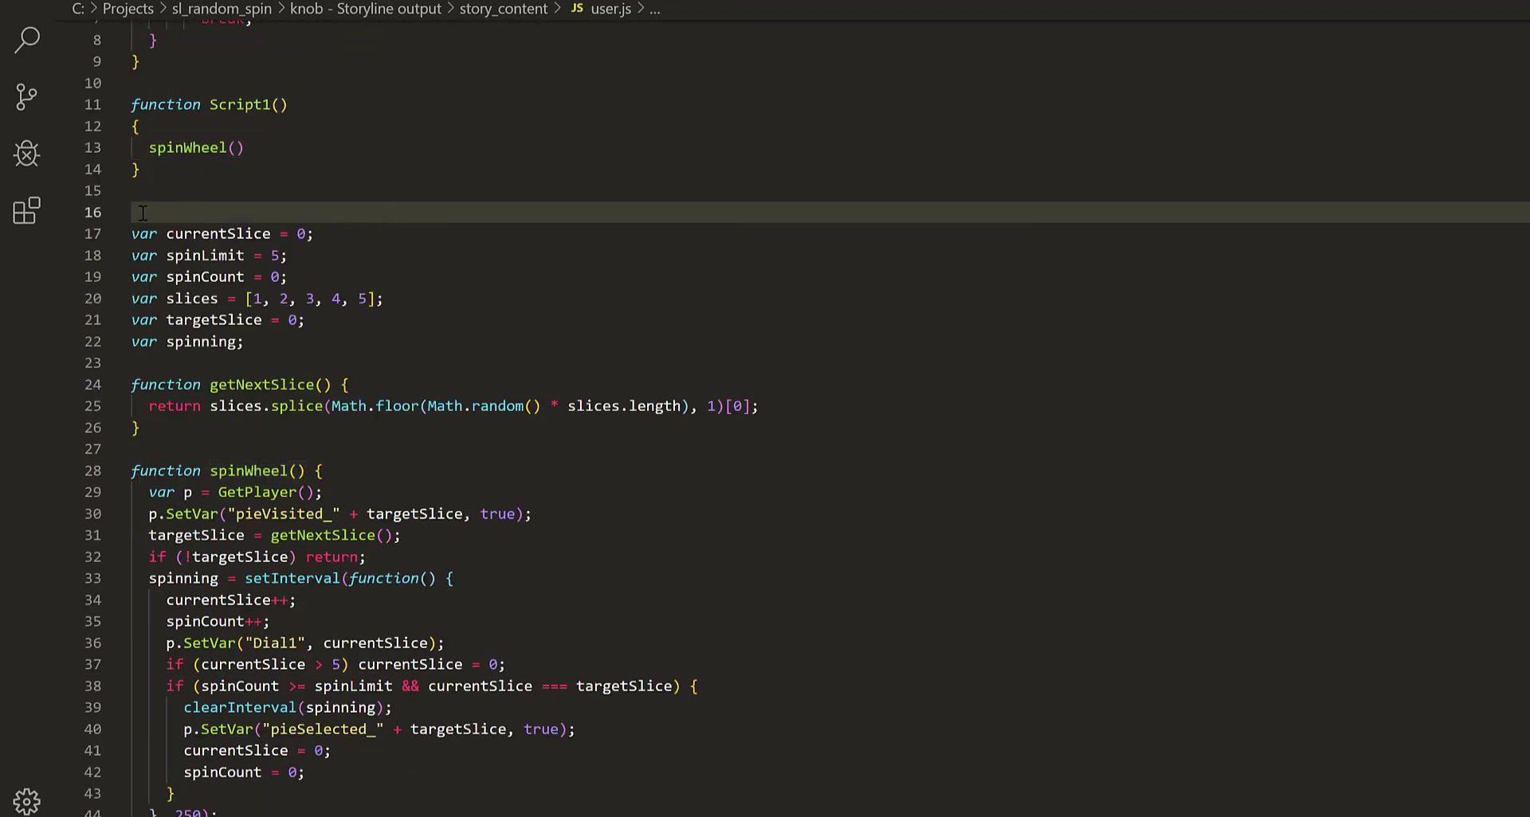
left_click(402, 535, "shift")
key("shift+Down")
key("shift+Down")
key("shift+Down")
key("shift+Down")
key("shift+Down")
key("shift+Down")
key("shift+Down")
key("shift+Down")
key("shift+Down")
key("shift+Down")
key("shift+Down")
key("shift+Down")
key("shift+Down")
key("shift+Down")
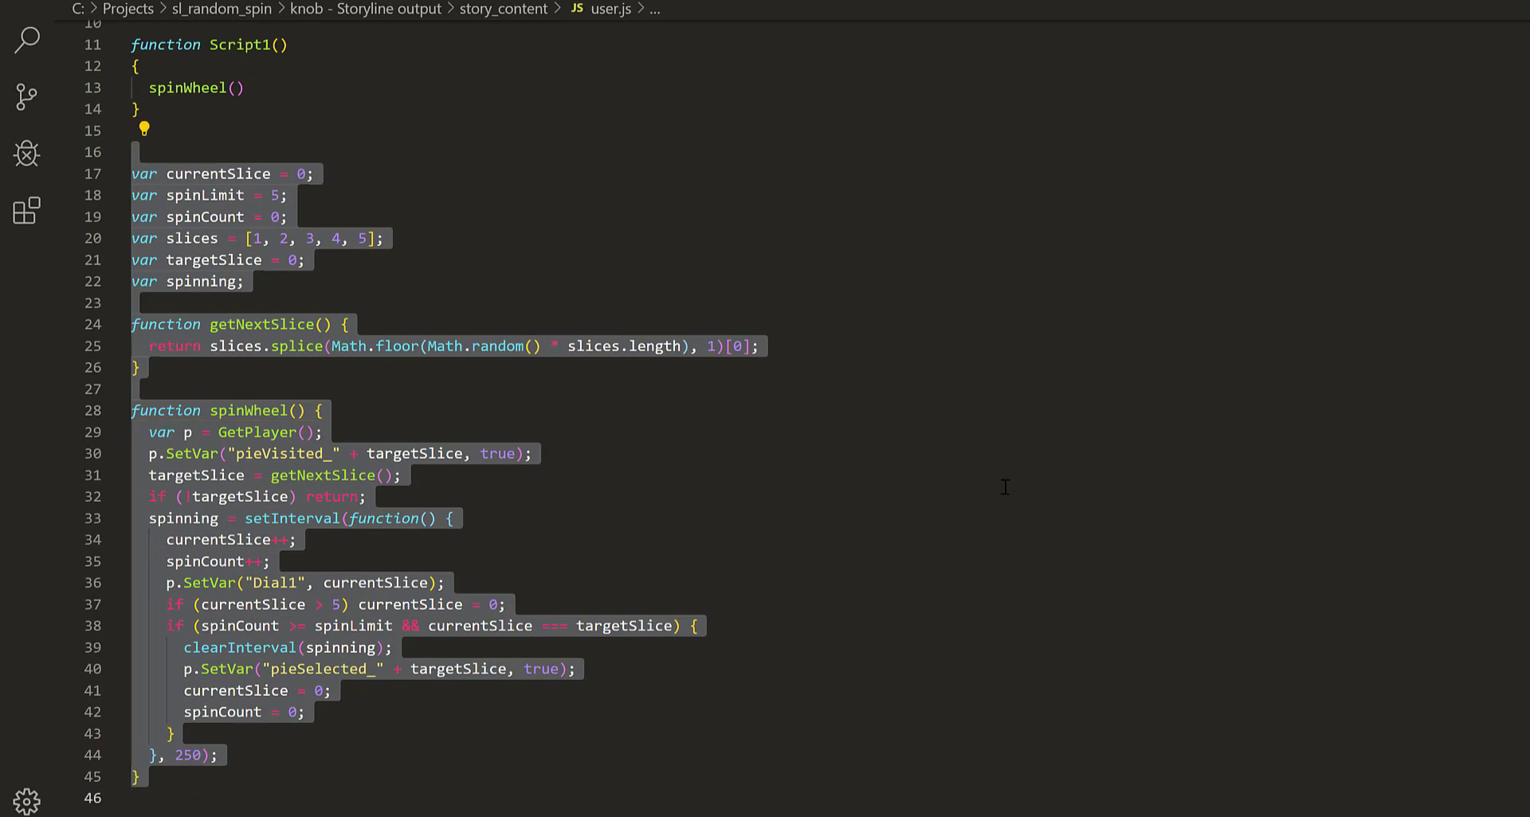
left_click(996, 493)
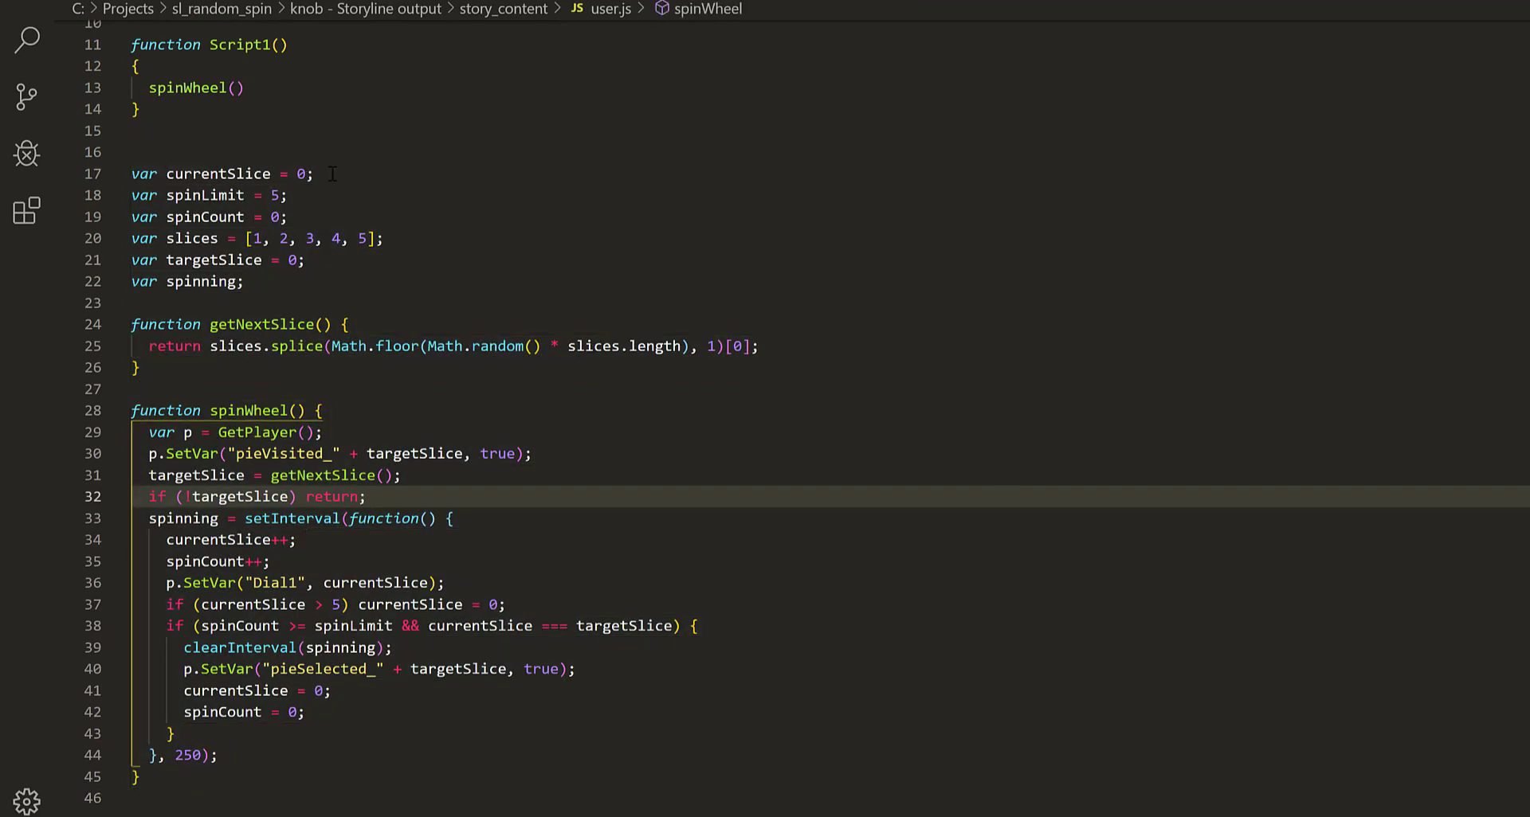
Highlight the variables currentSlice, spinLimit, spinCount and slices one after another to trace their uses.
double_click(231, 173)
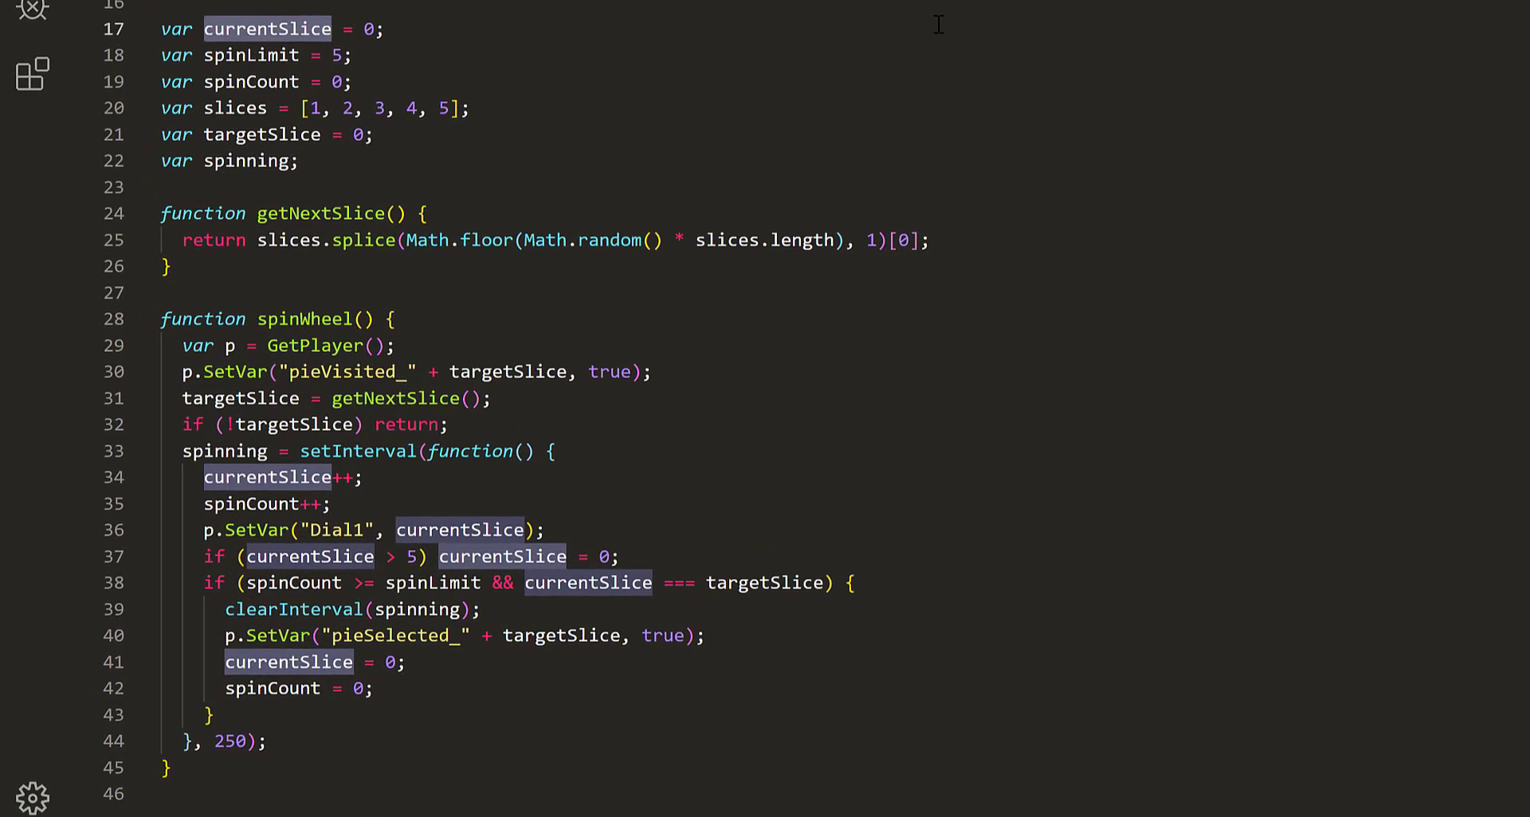
double_click(243, 55)
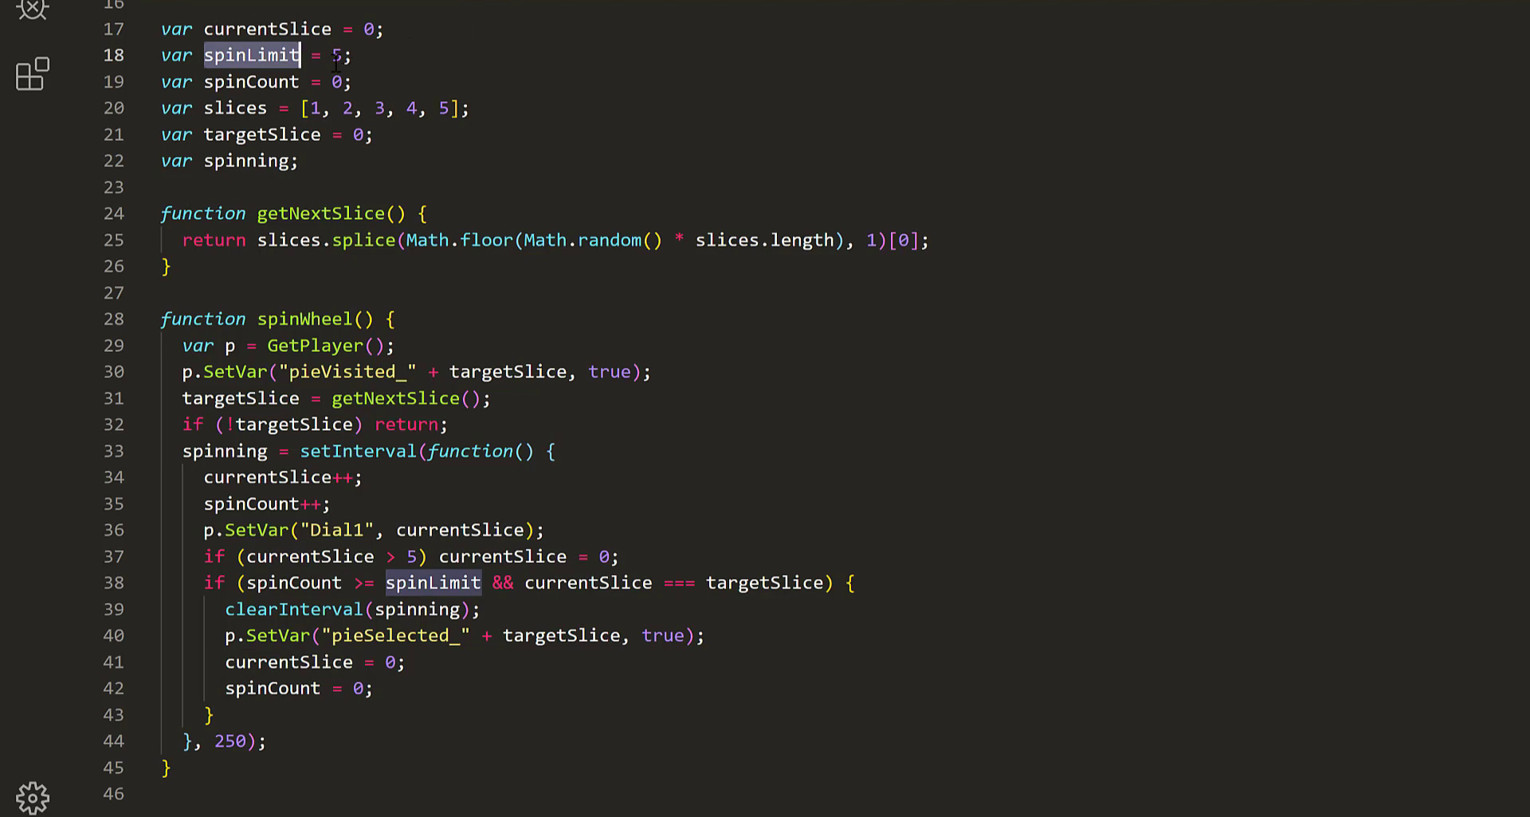
double_click(251, 80)
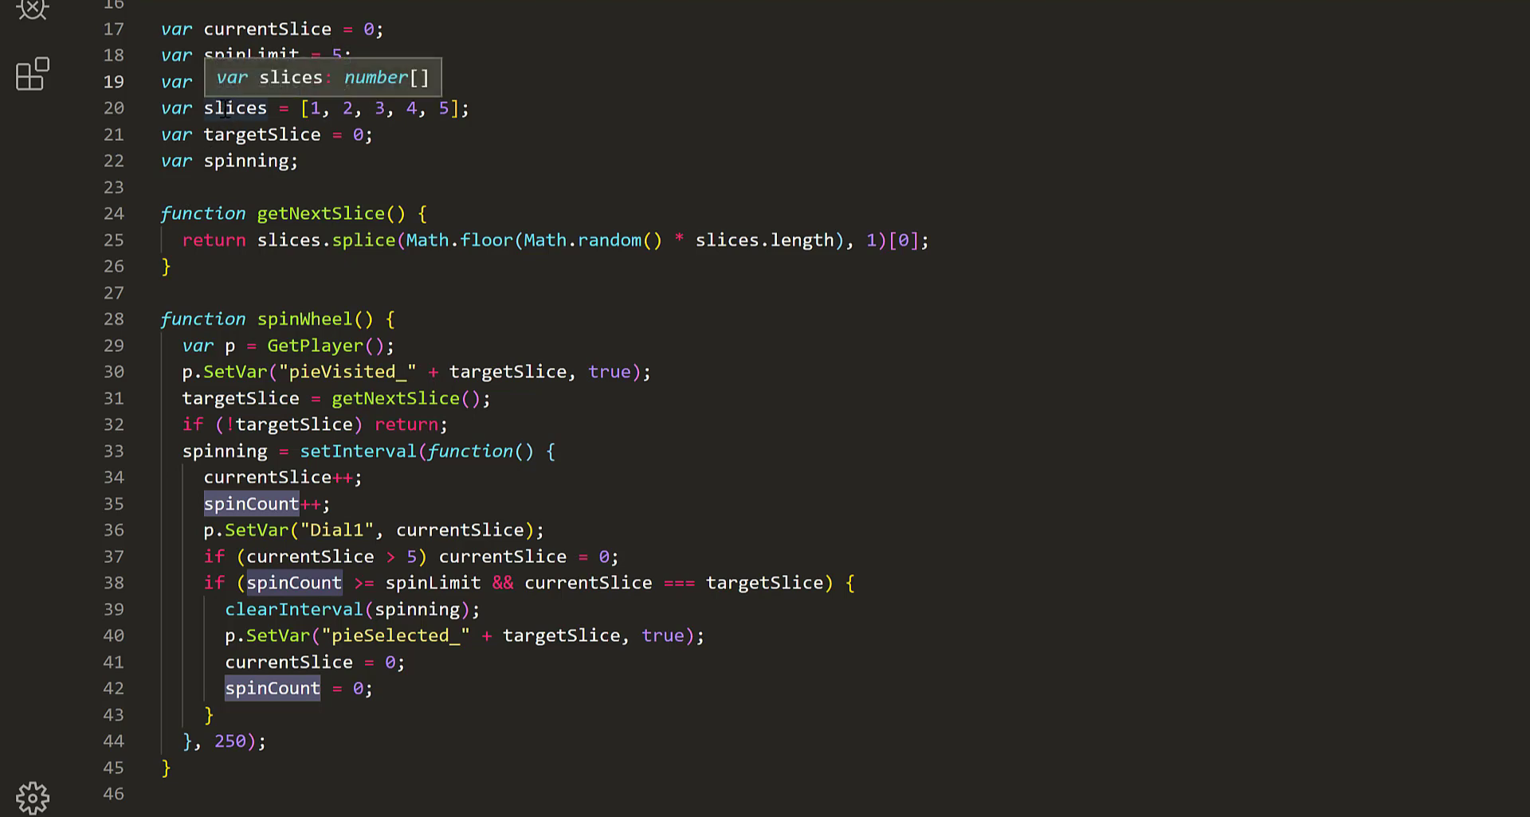
double_click(225, 110)
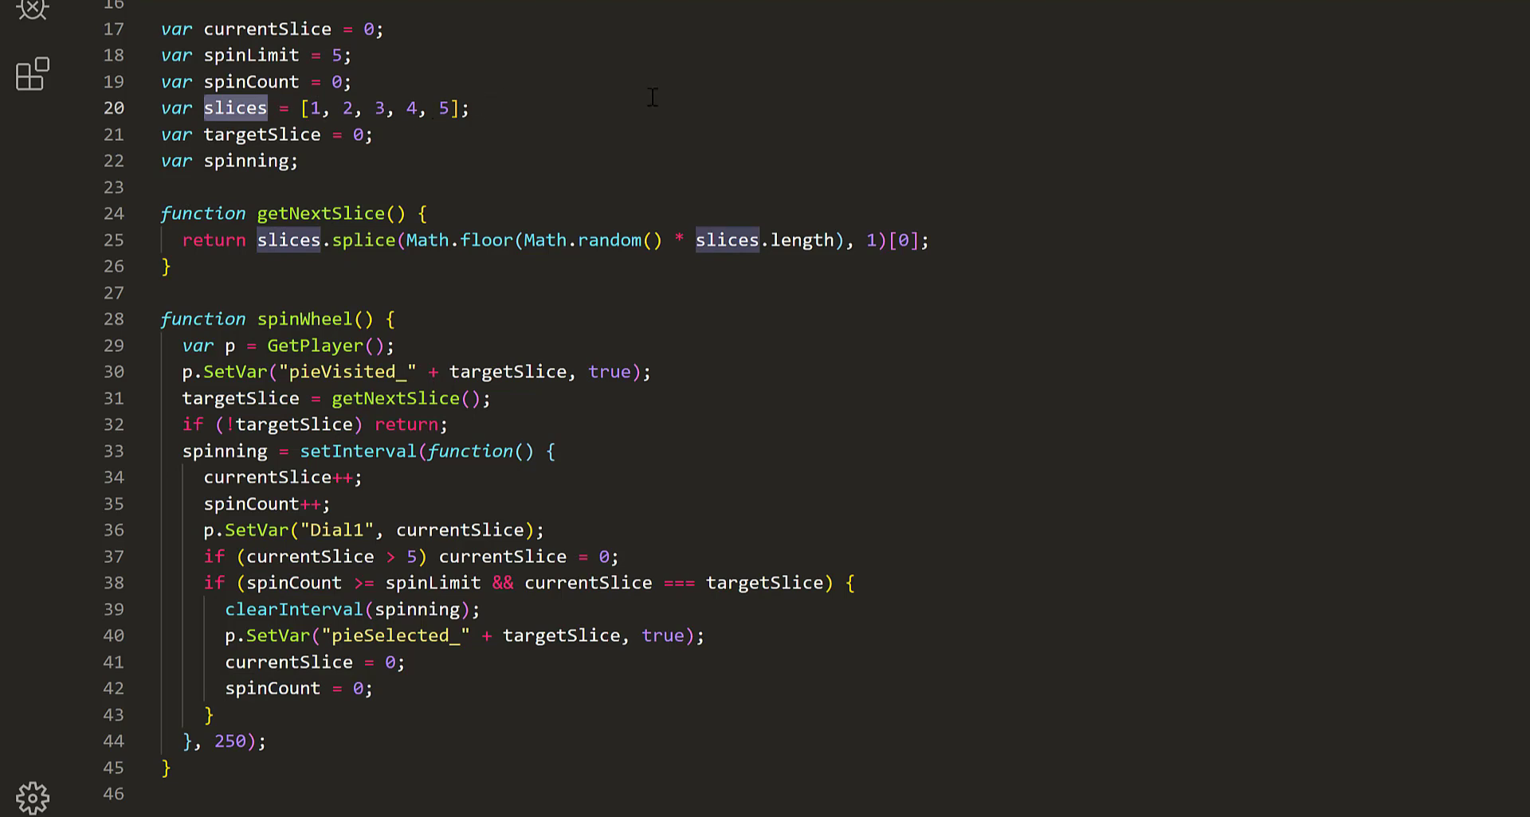
Highlight the targetSlice and spinning variables to trace their uses, and clear the selection.
mouse_move(257, 100)
double_click(288, 133)
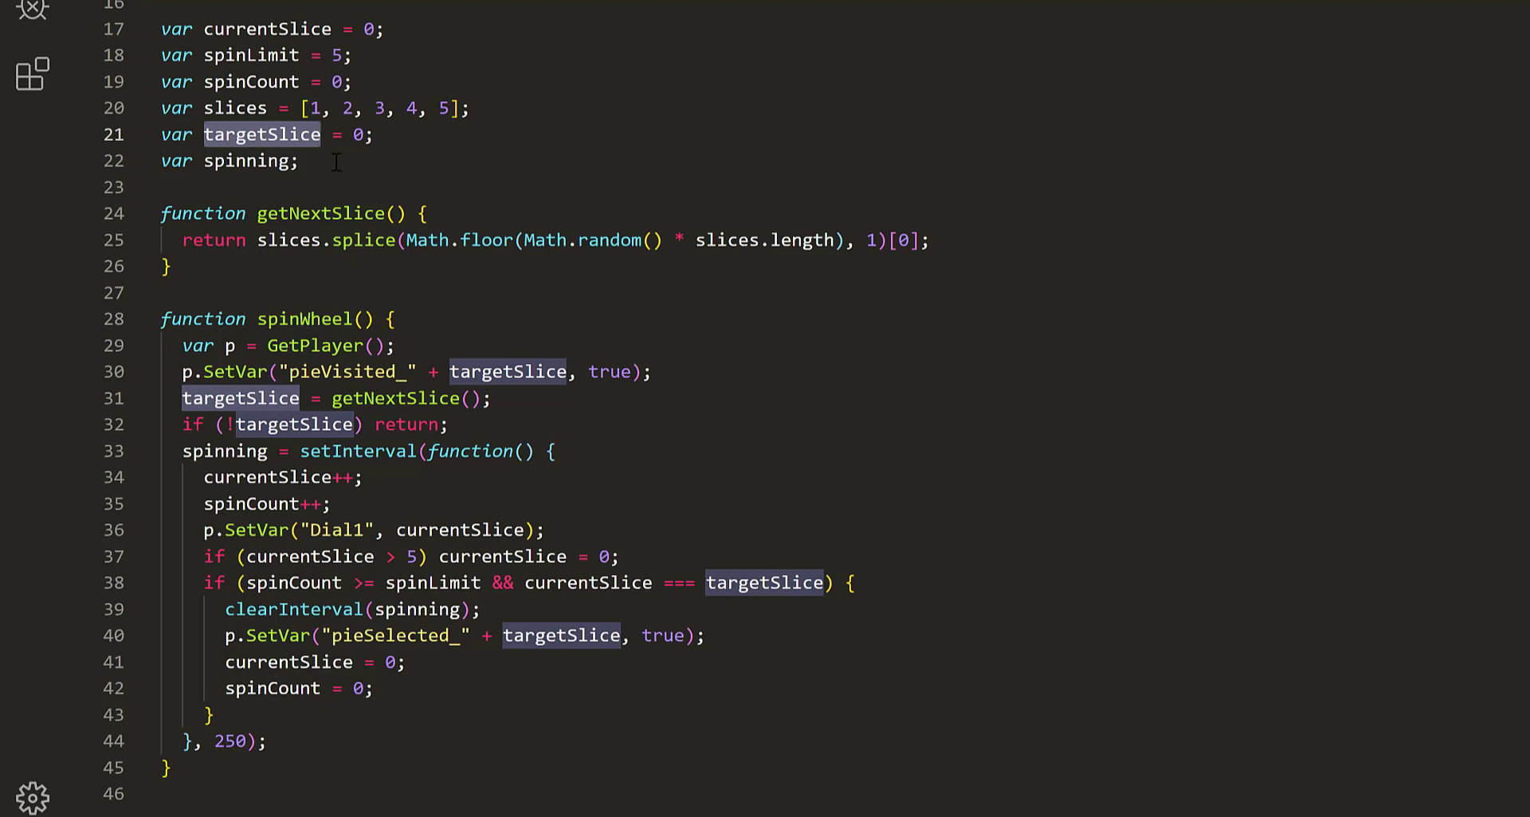
left_click(287, 161)
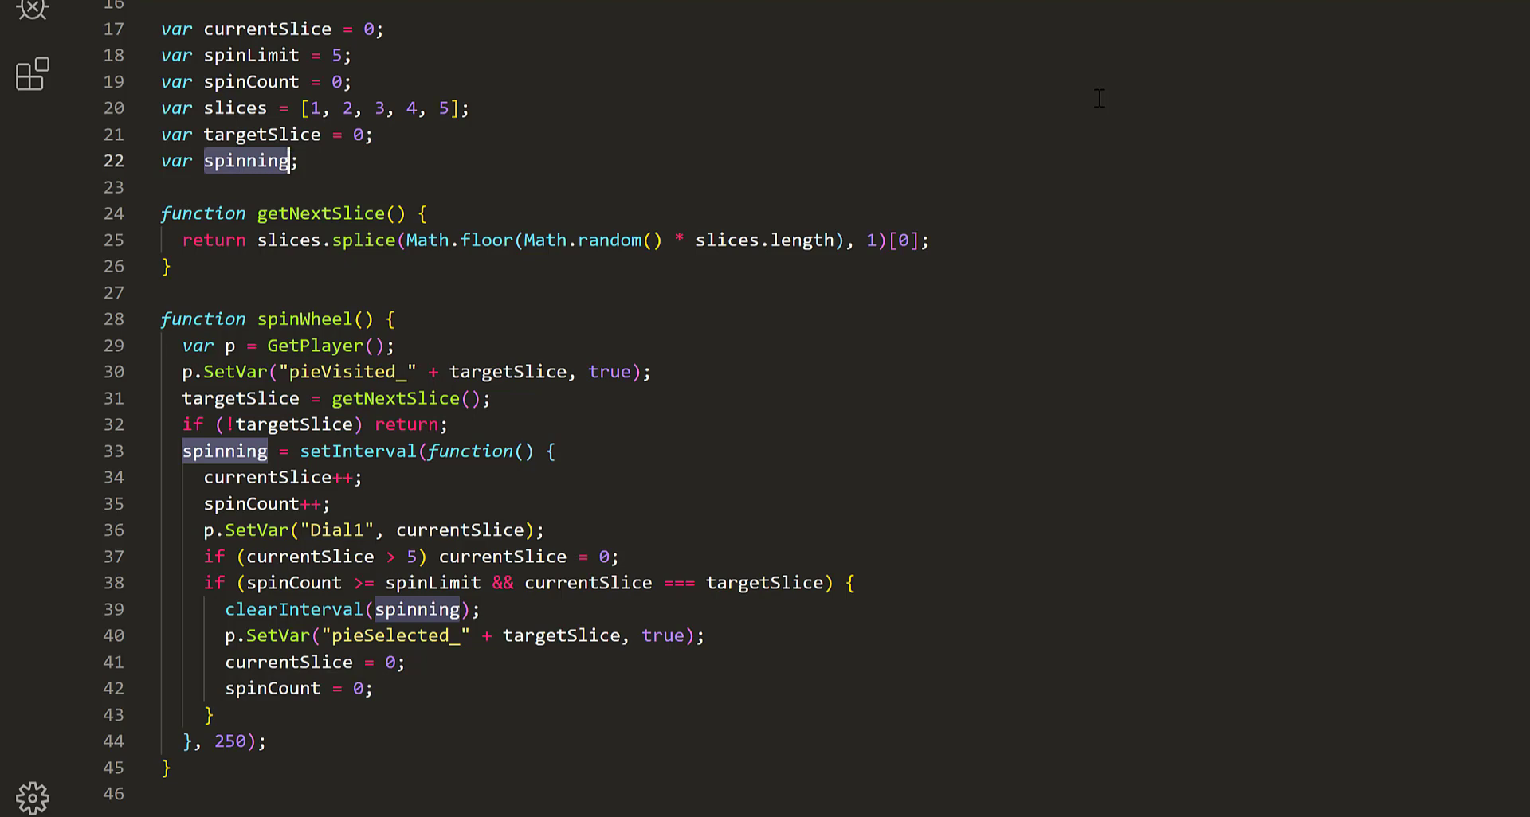
left_click(1176, 126)
double_click(239, 167)
left_click(1198, 158)
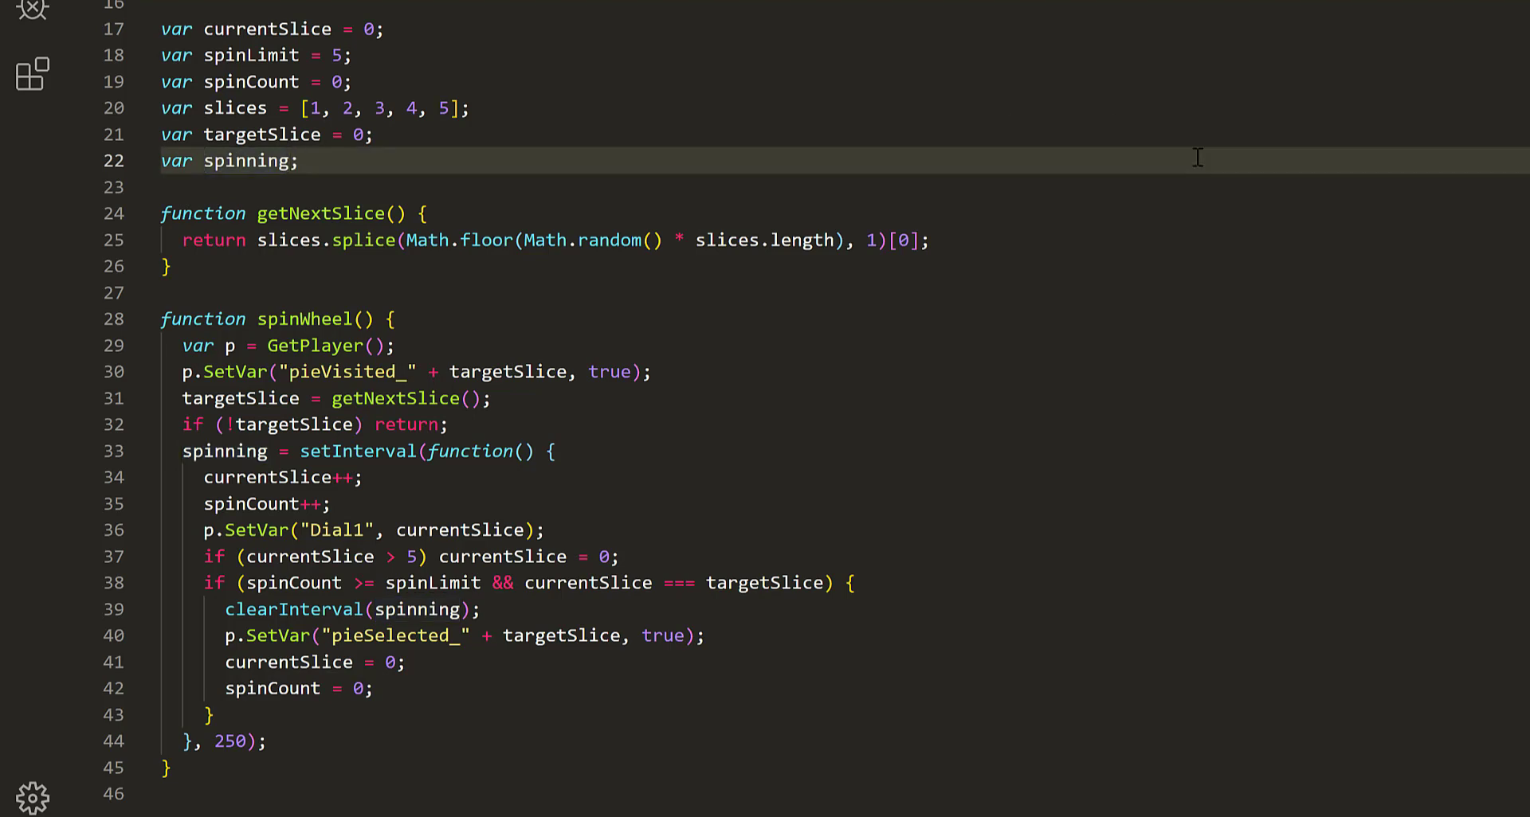
Point out the getNextSlice and spinWheel function names, ending with getNextSlice highlighted.
scroll(1197, 158, "down", 2)
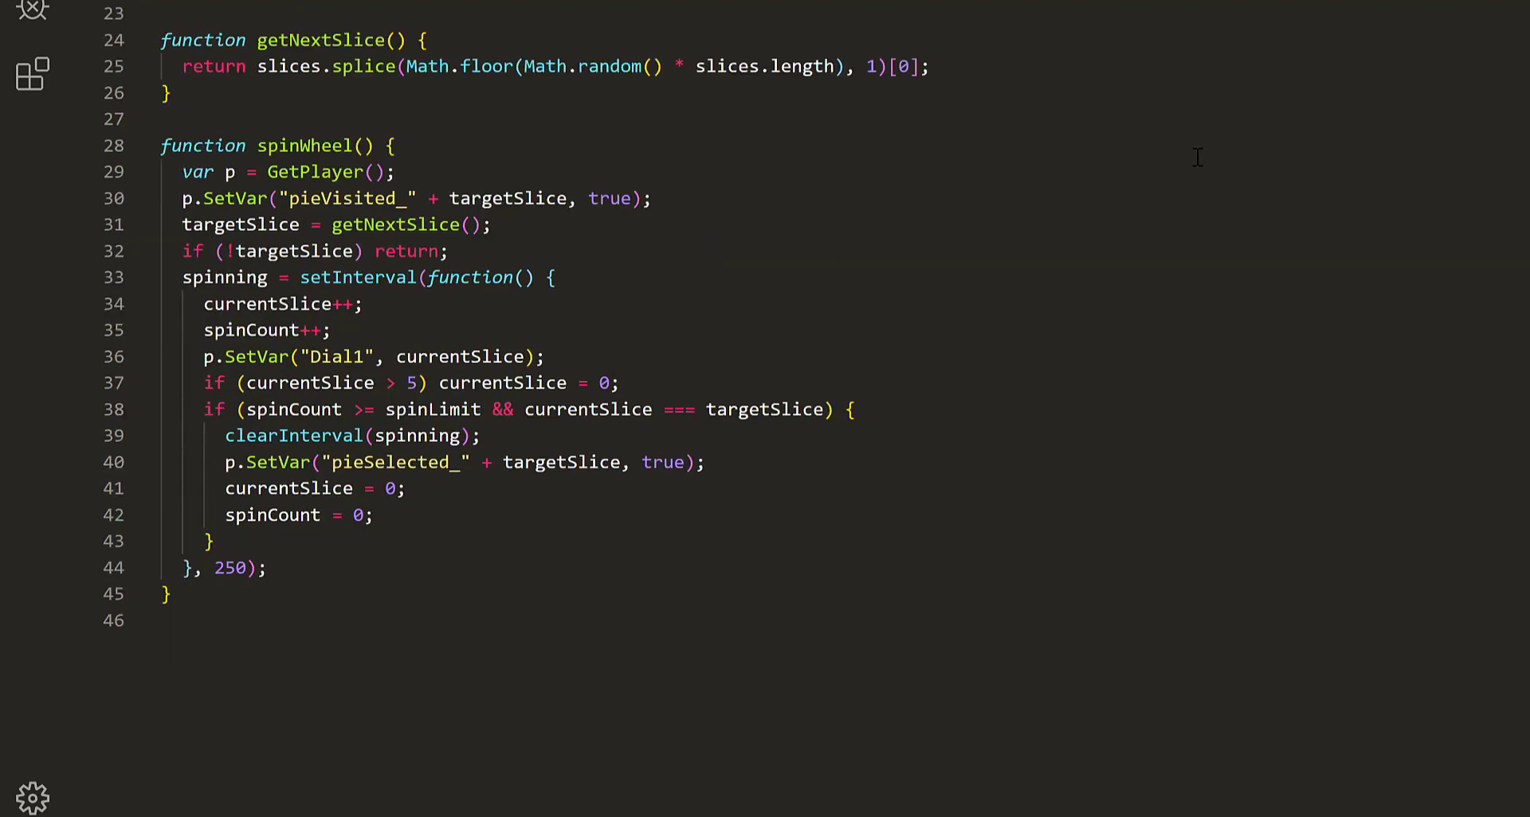
double_click(312, 40)
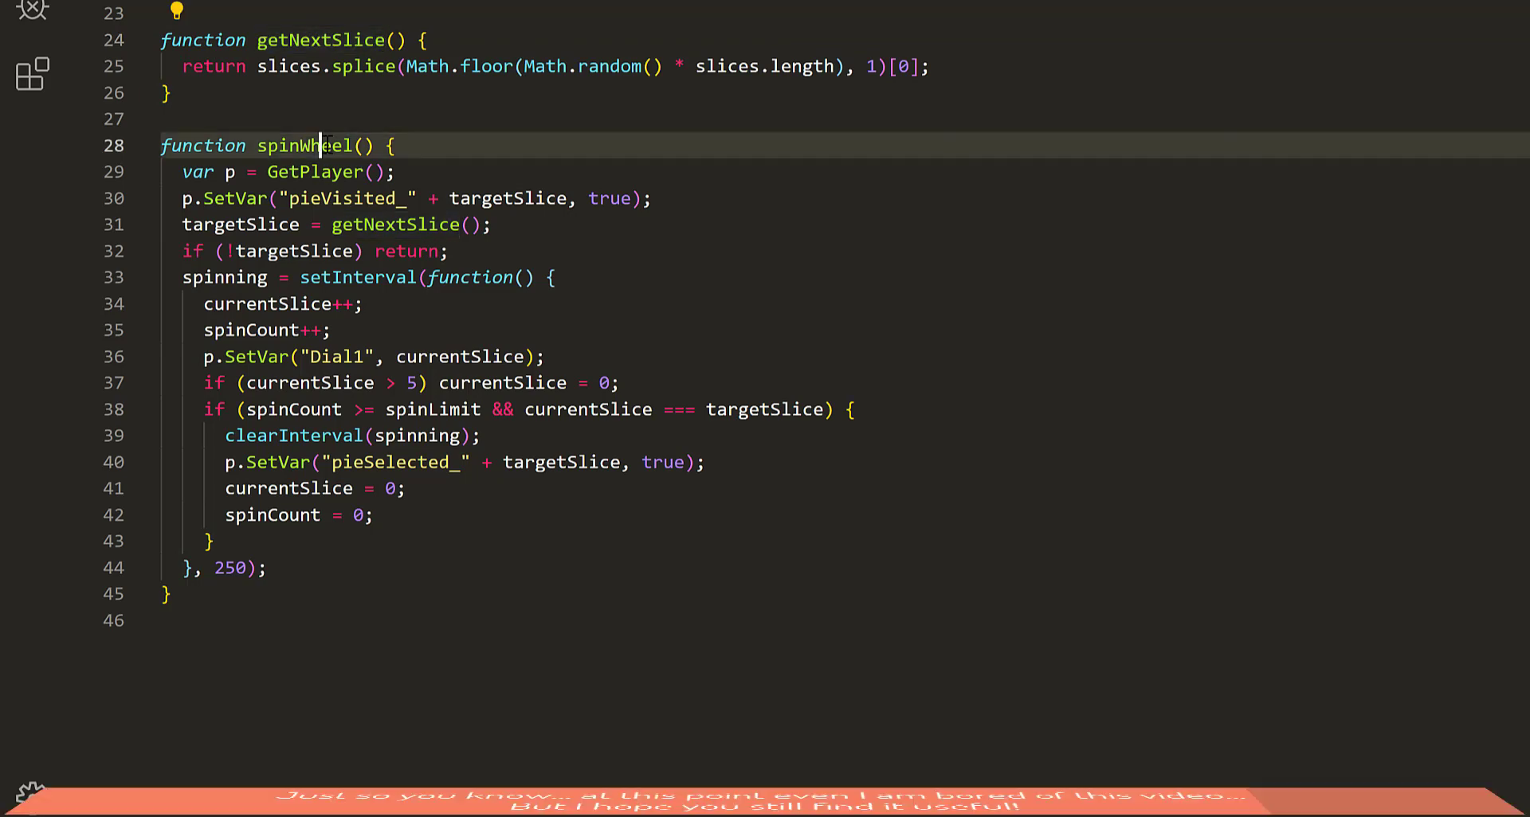
double_click(302, 145)
left_click(396, 172)
double_click(319, 40)
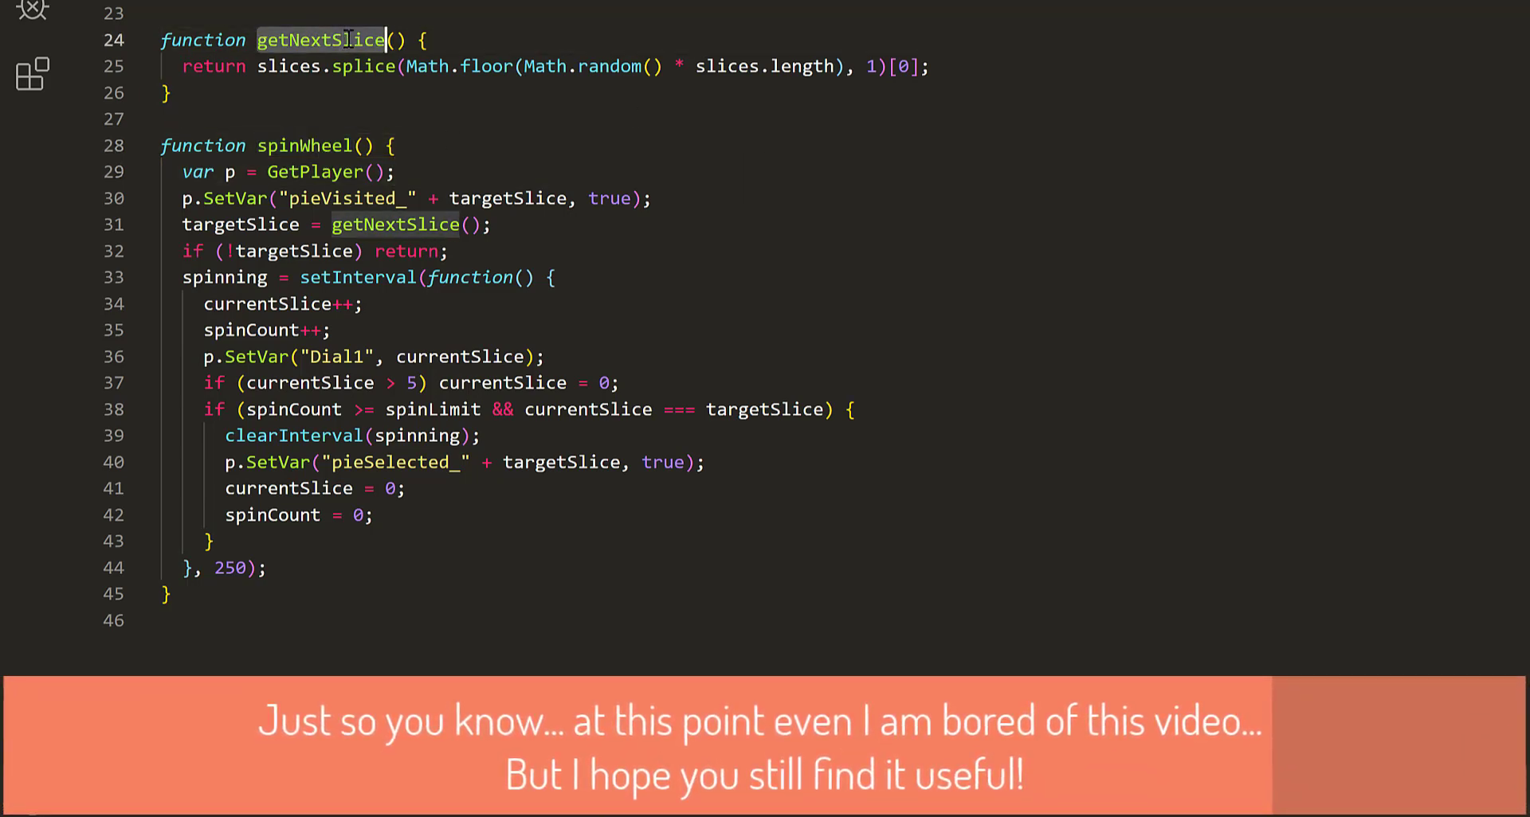
Examine the body of getNextSlice and highlight its return keyword.
scroll(1136, 182, "up", 2)
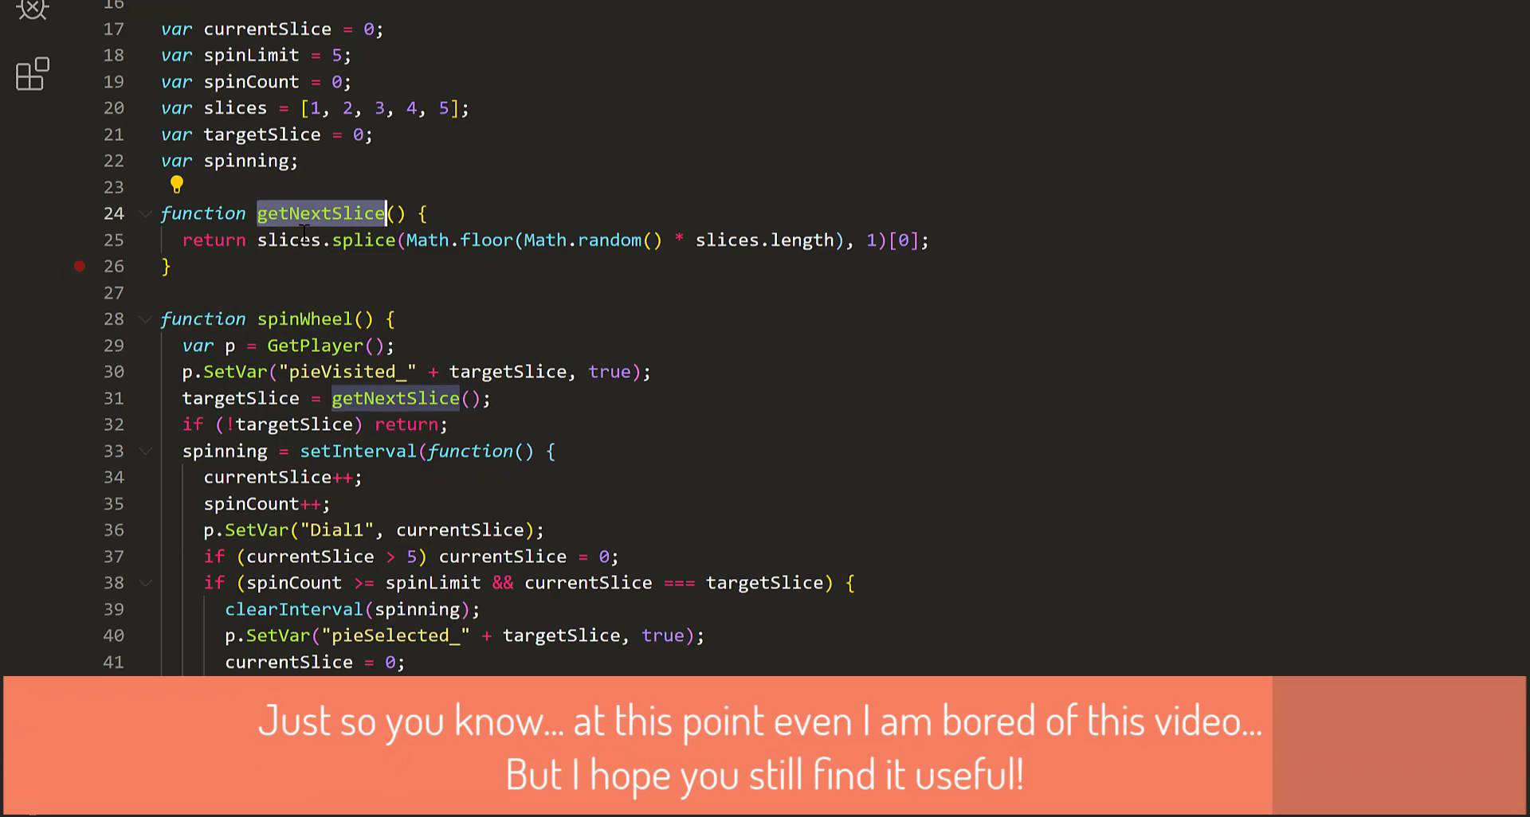
mouse_move(281, 247)
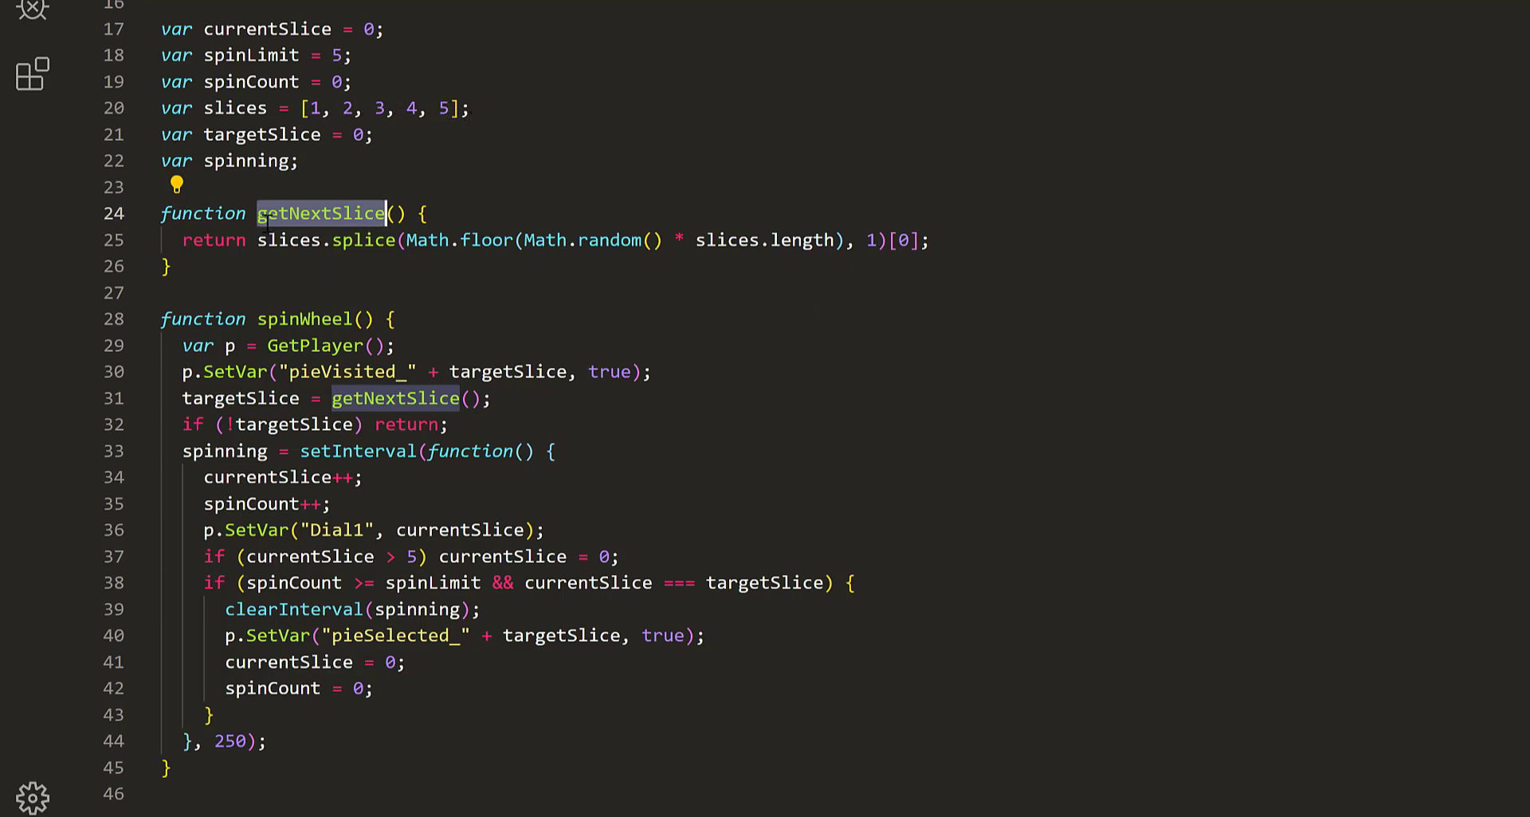
double_click(233, 242)
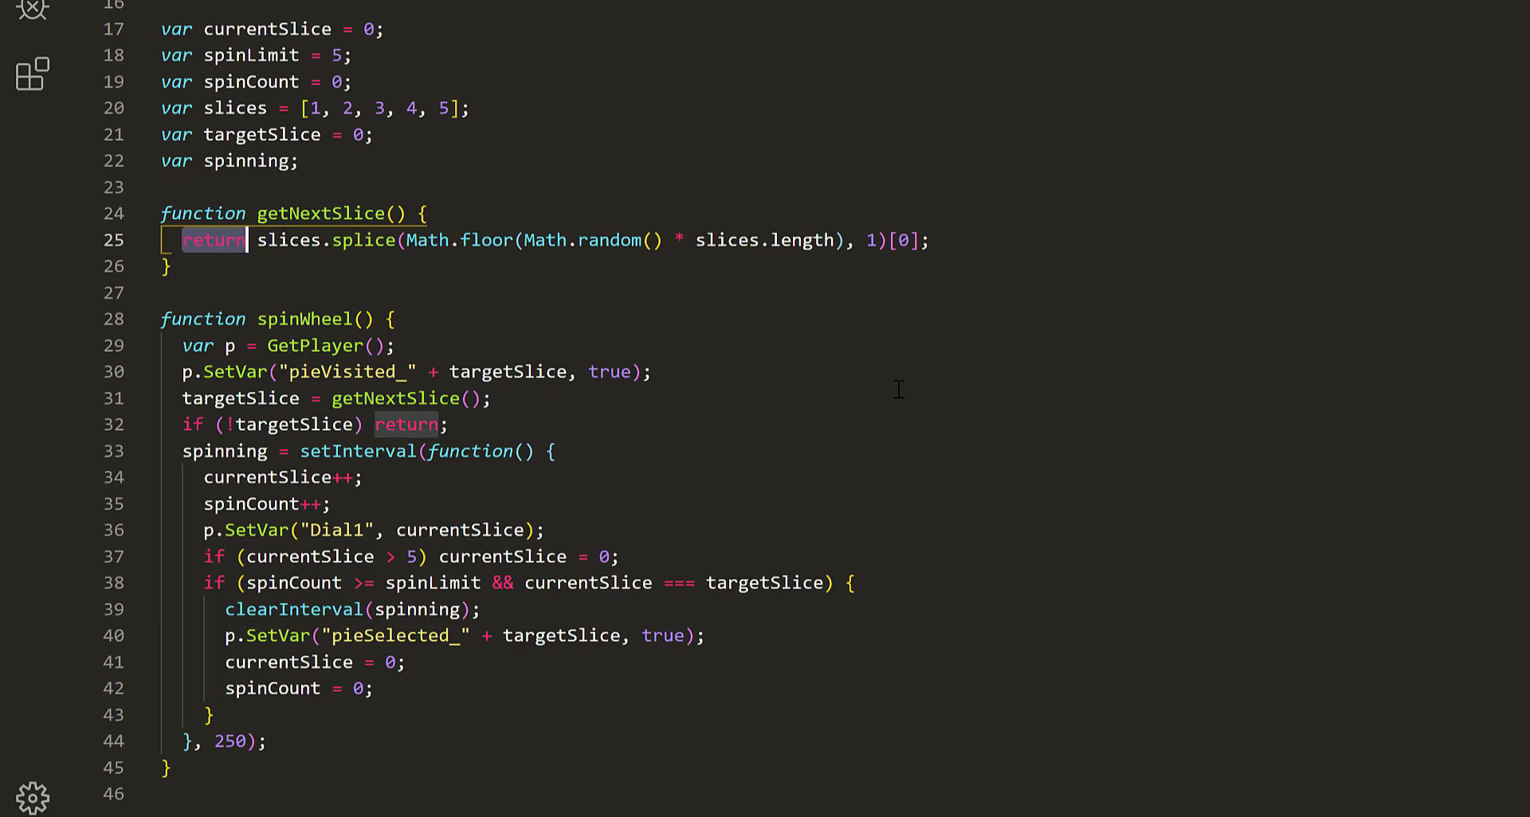
Highlight the spinWheel function name, its GetPlayer call and the pieVisited_ variable prefix in turn.
left_click(875, 420)
scroll(924, 392, "down", 2)
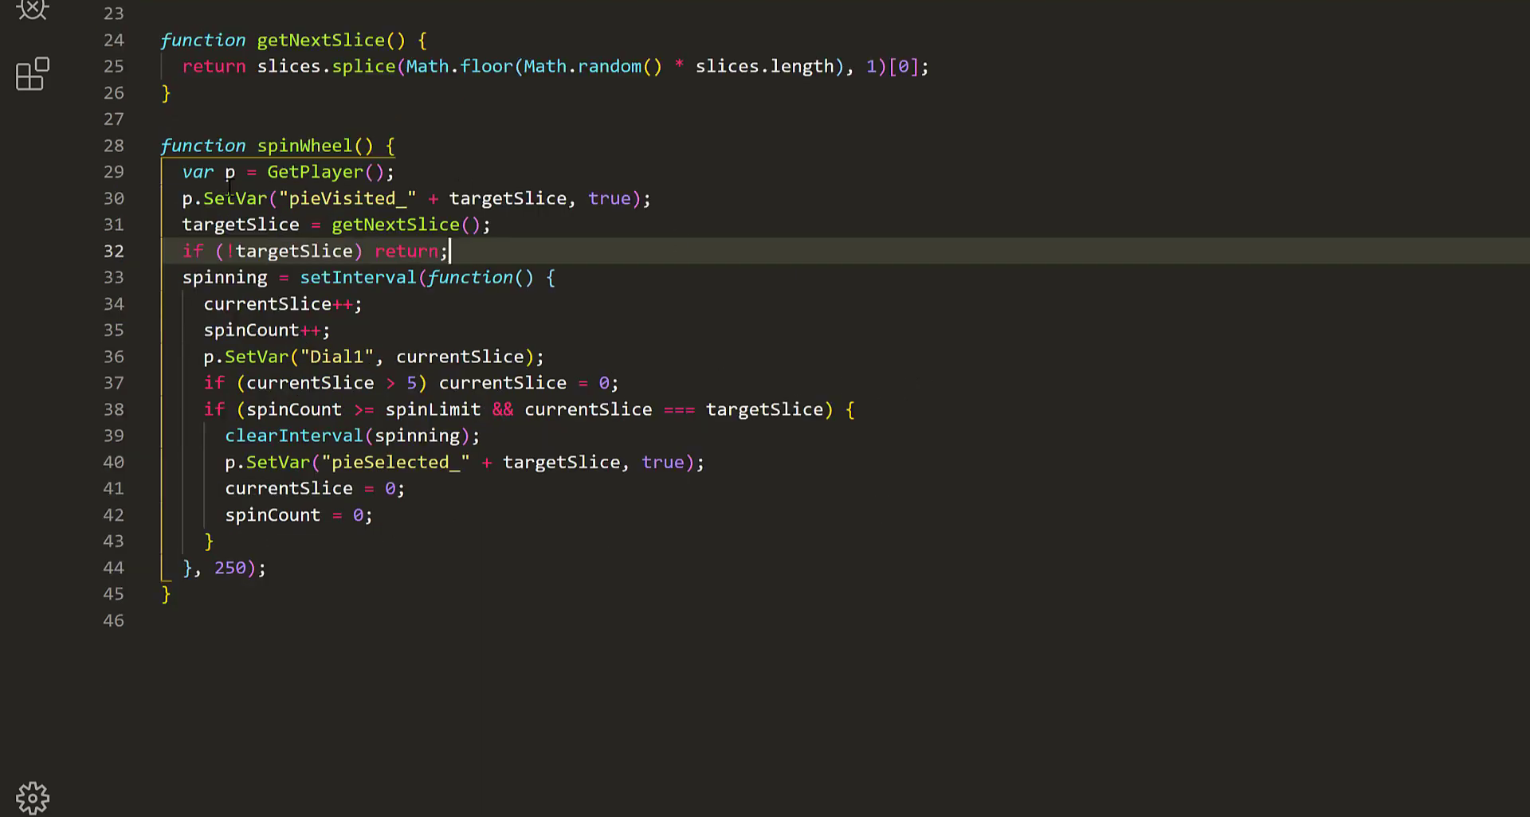
double_click(323, 146)
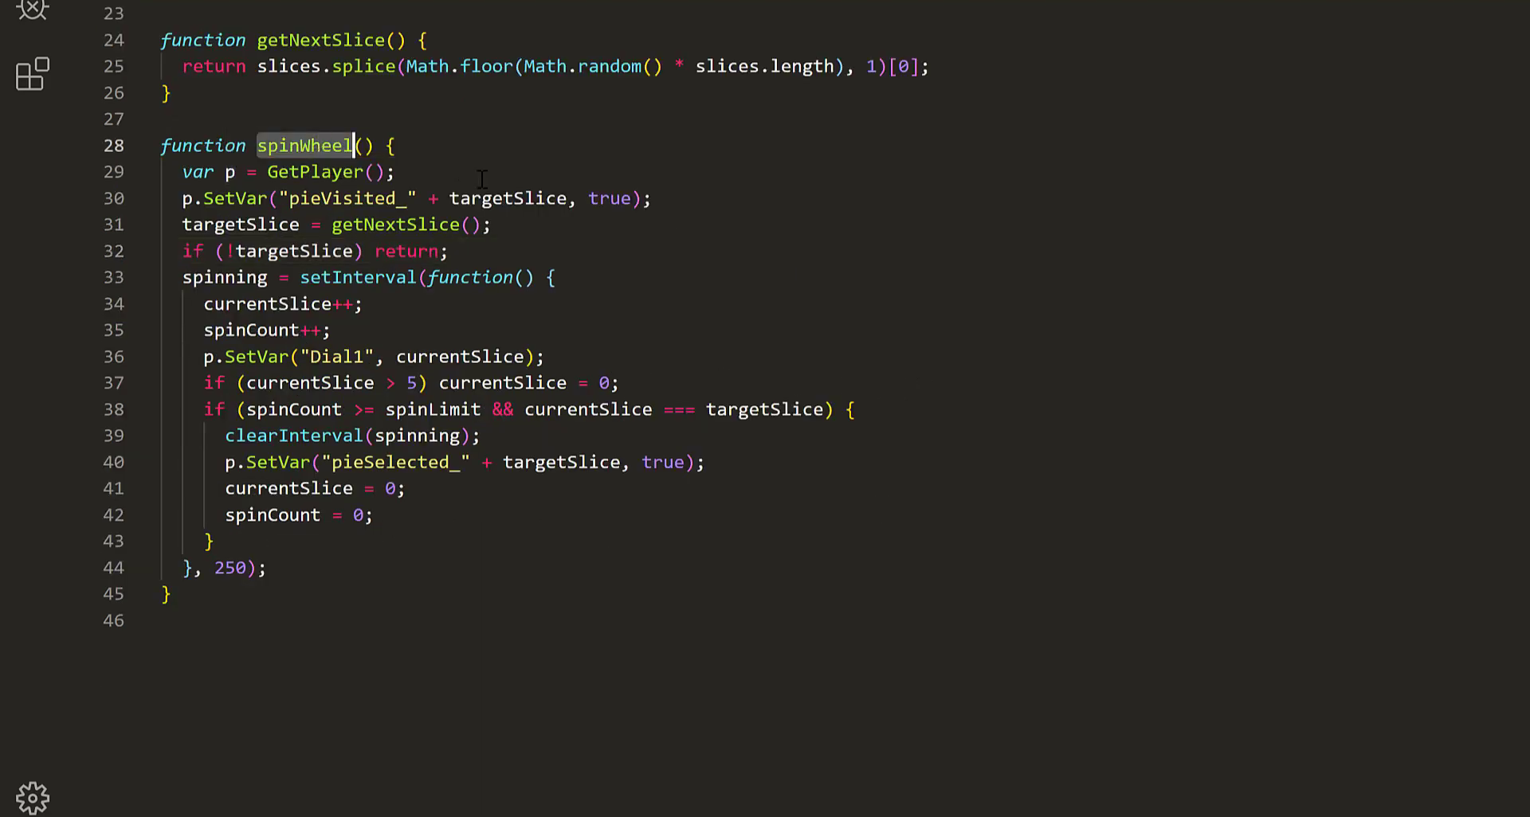
double_click(317, 172)
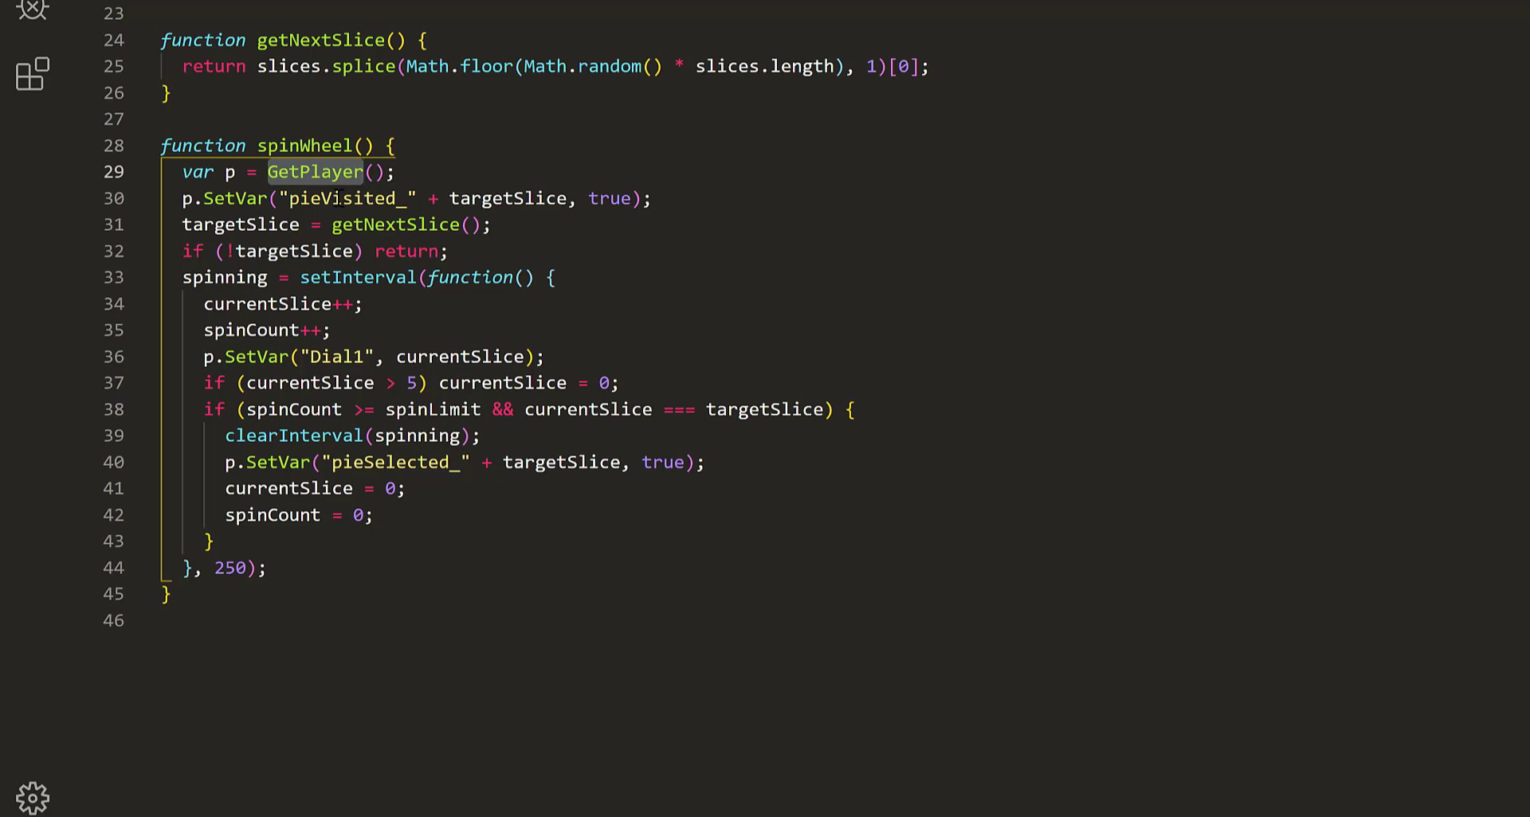
double_click(339, 199)
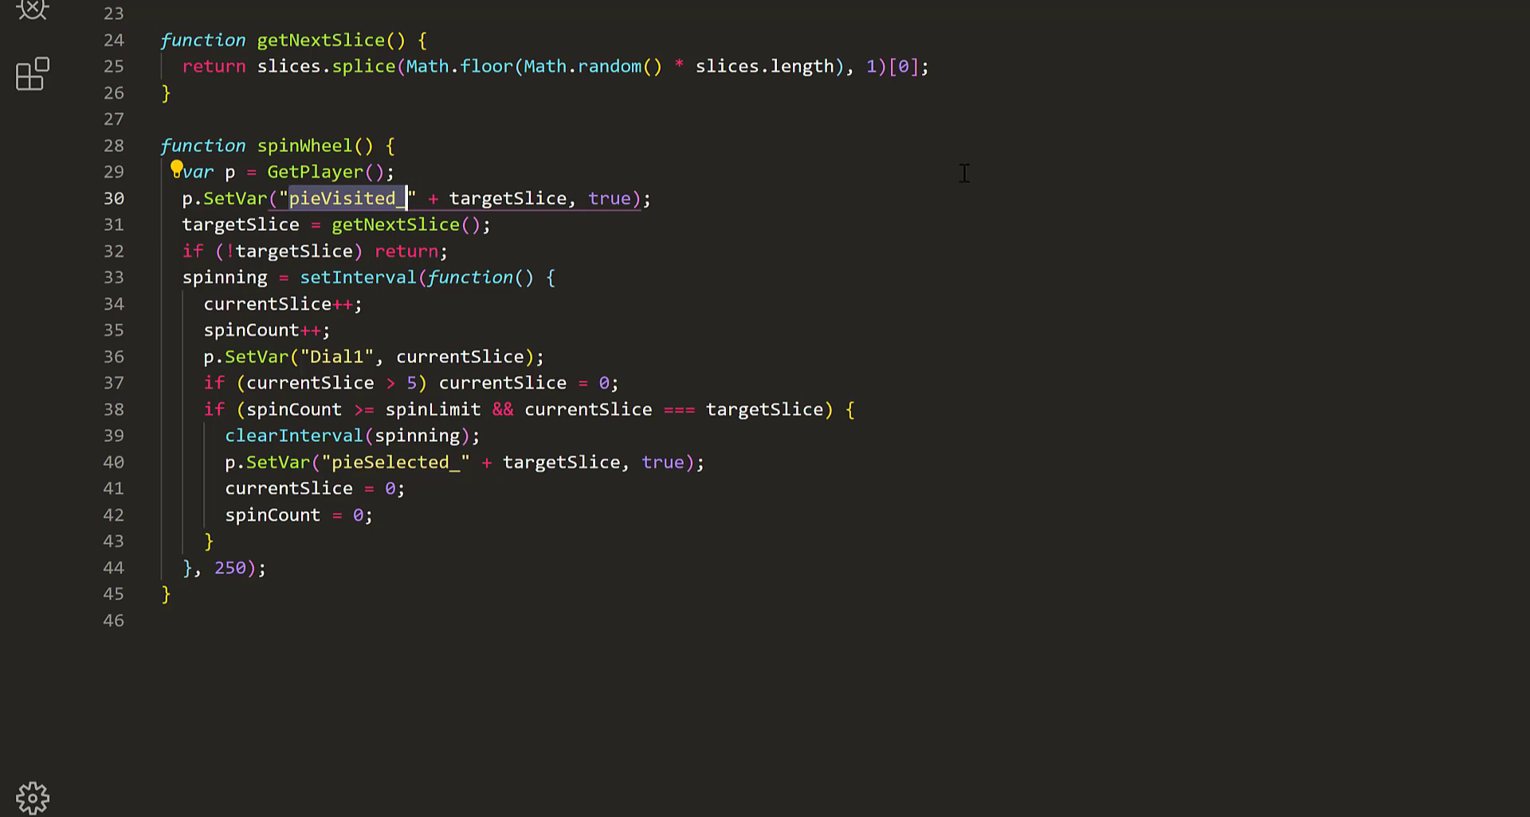
Highlight the getNextSlice call assigned to targetSlice, and the targetSlice check that returns early from spinWheel.
left_click(239, 224)
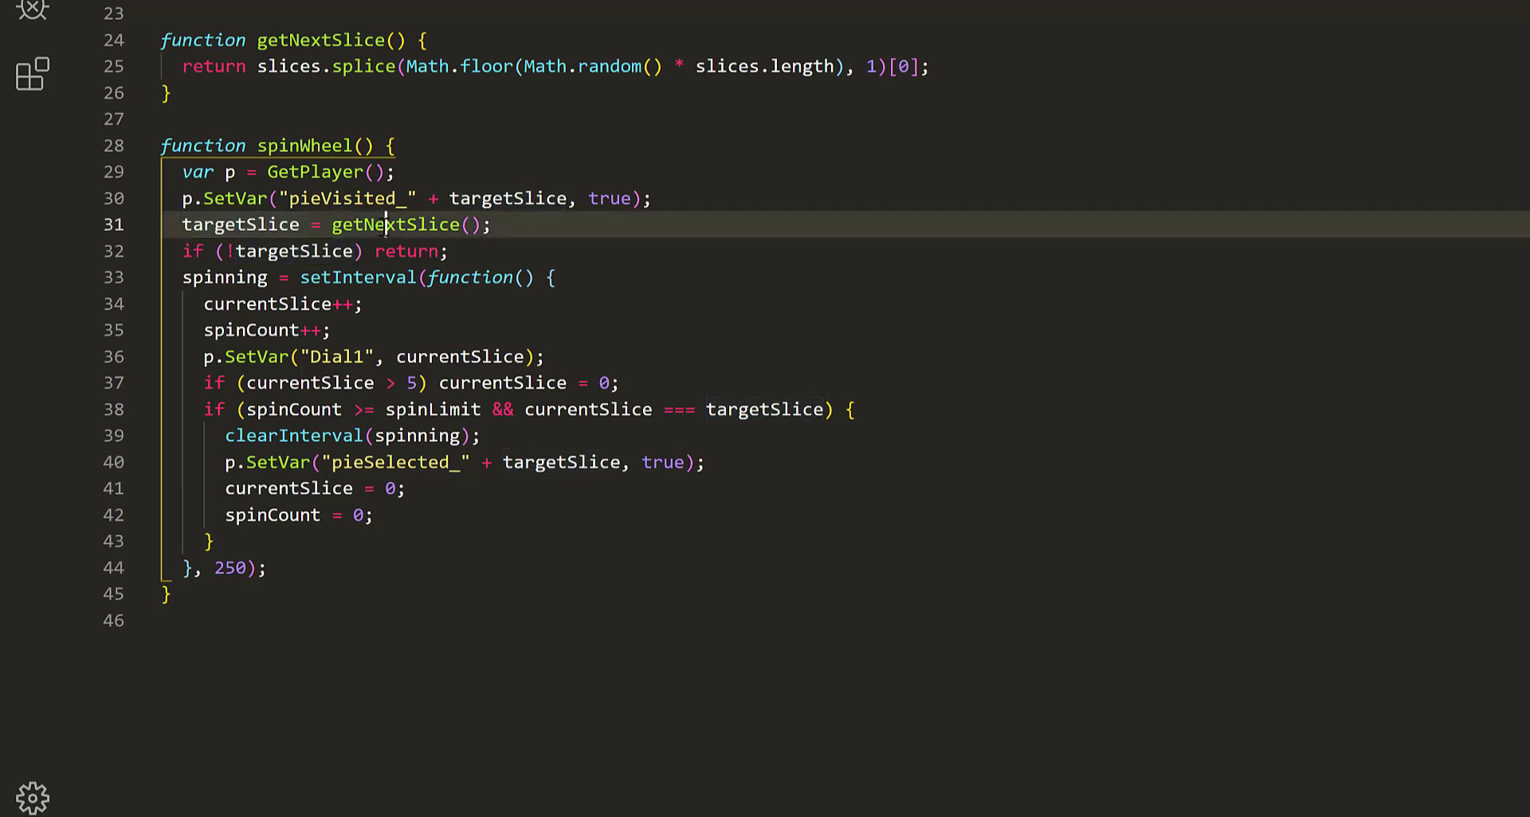
double_click(387, 227)
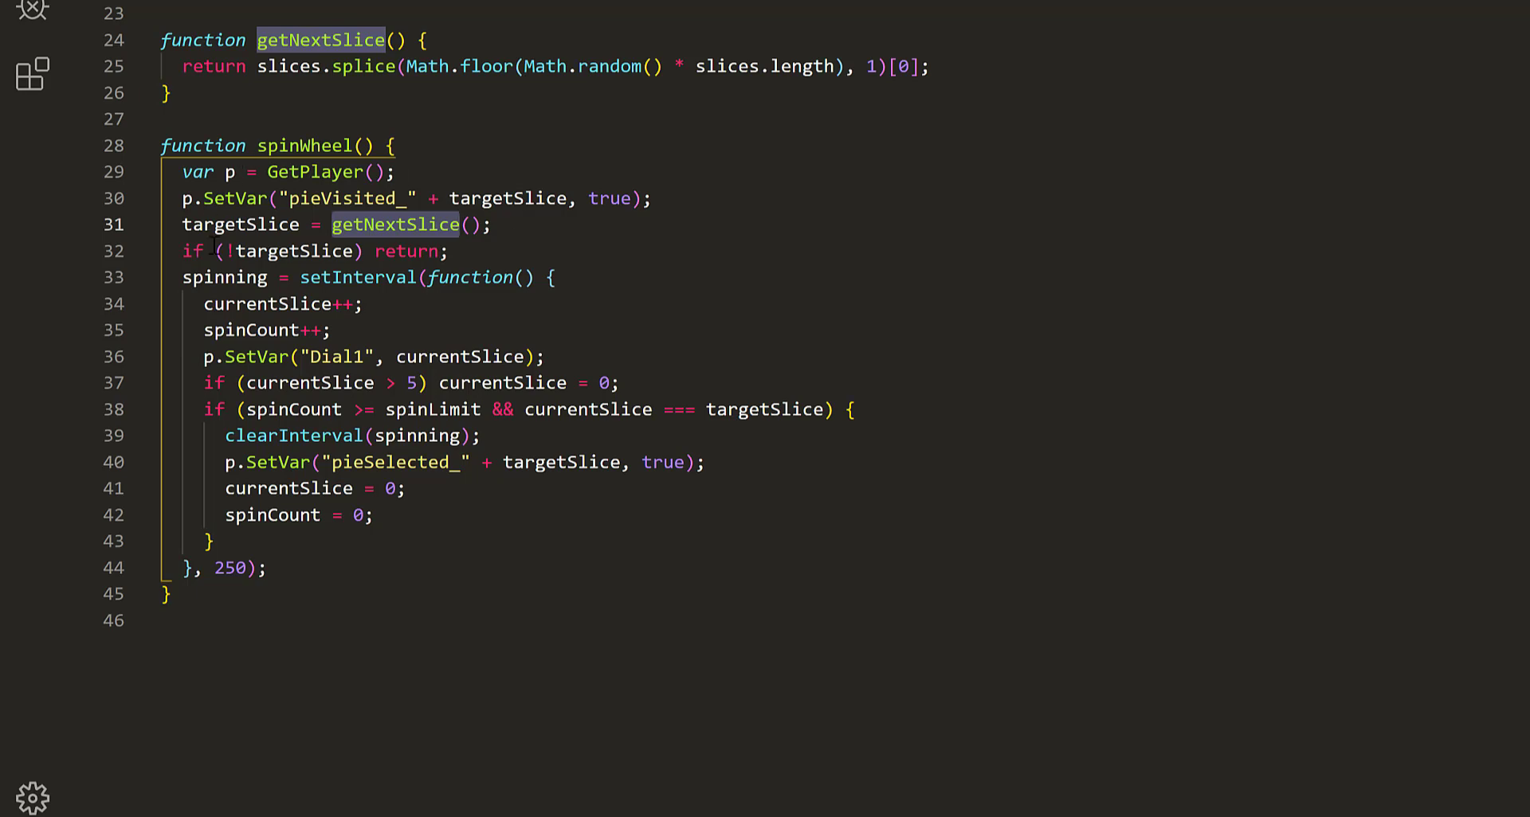
left_click(734, 258)
scroll(749, 263, "down", 2)
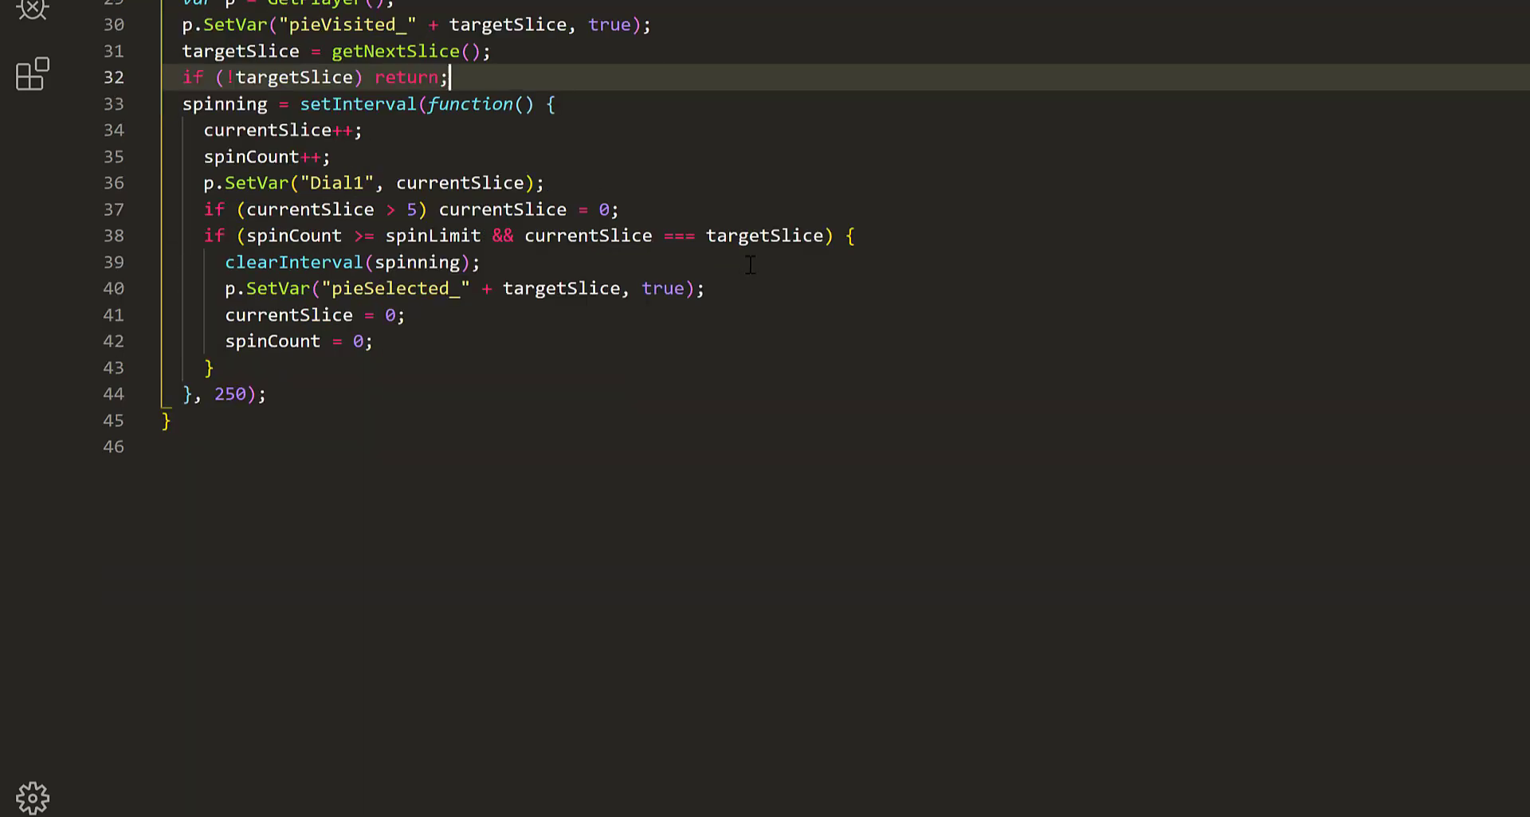
double_click(351, 77)
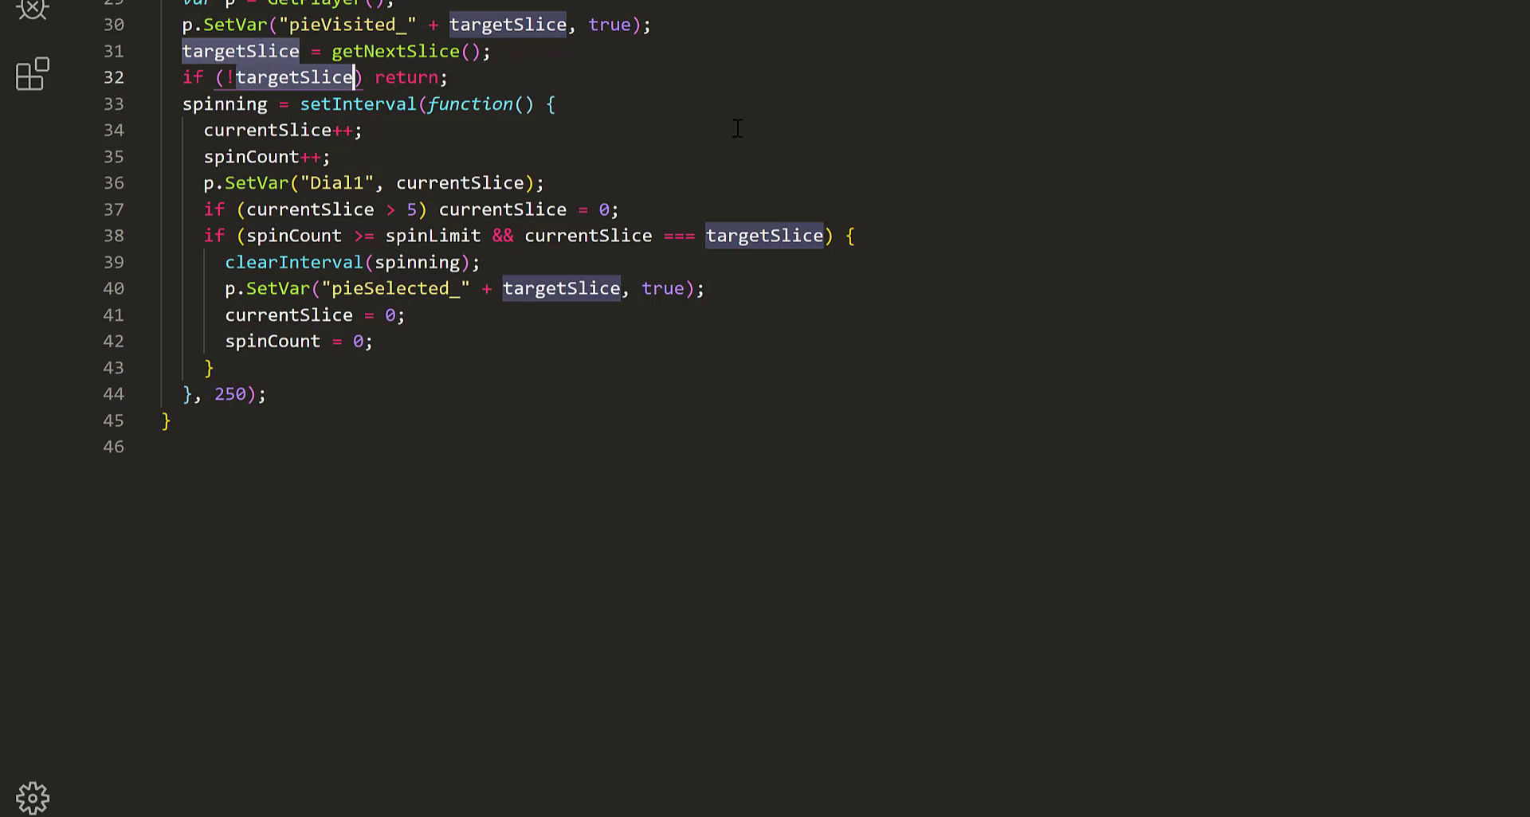
Trace the spinning timer by highlighting spinning, setInterval, the 250 interval and the callback body, and clear the selection.
double_click(249, 105)
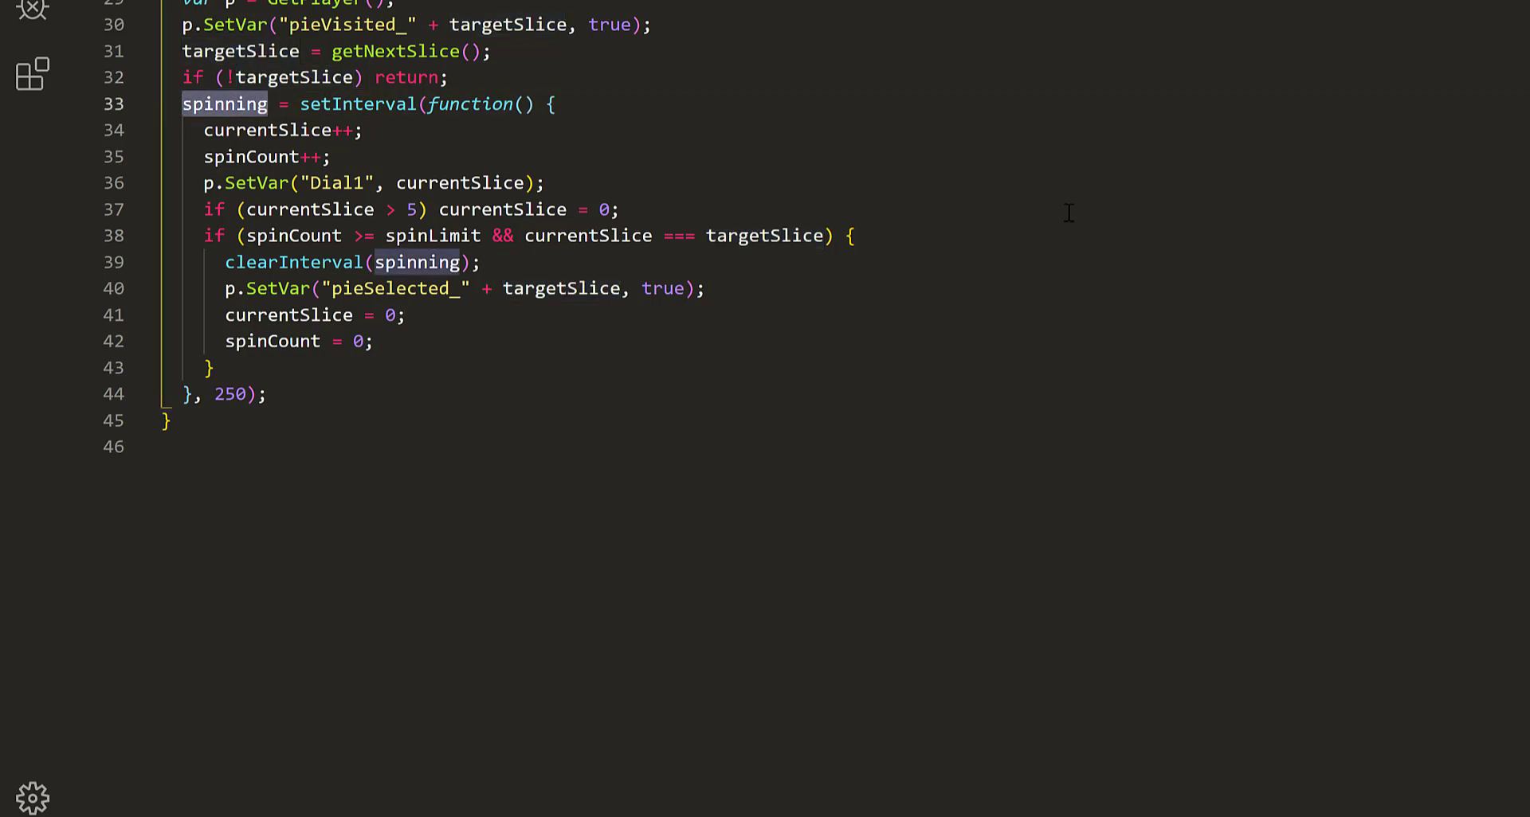
double_click(376, 105)
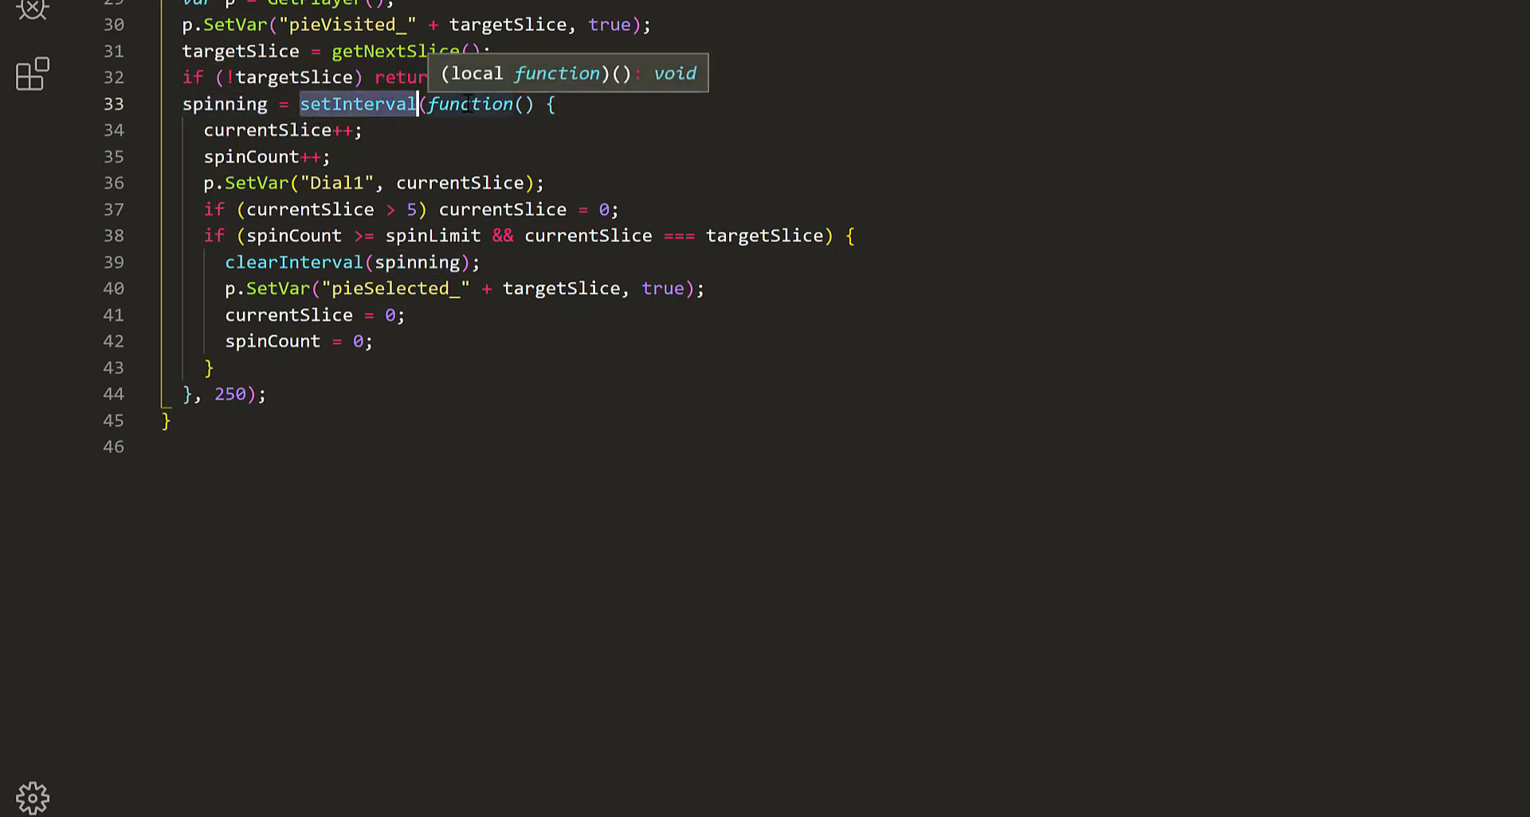
double_click(235, 393)
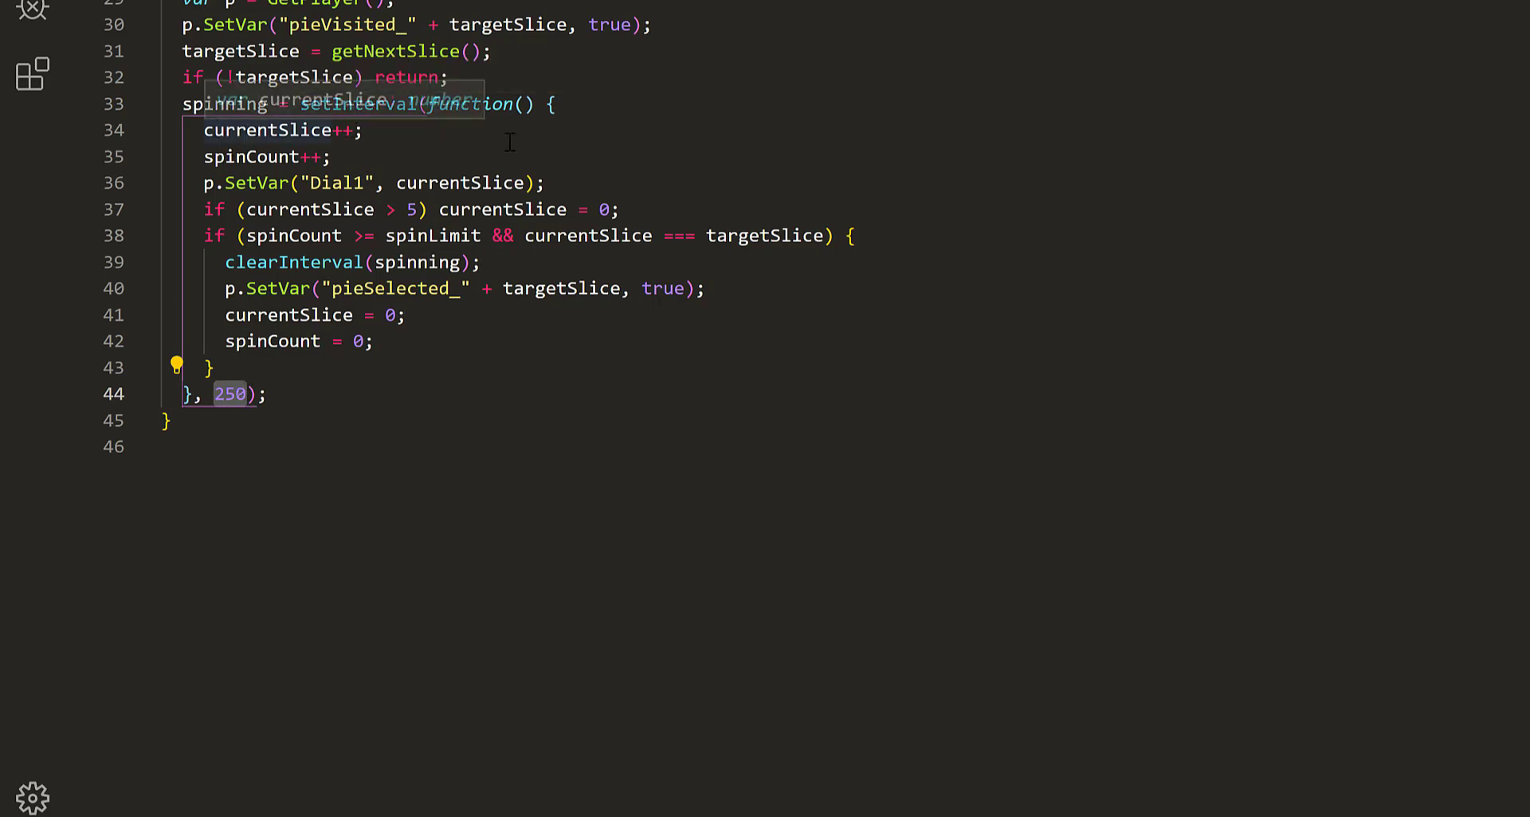
left_click(568, 106)
left_click_drag(568, 106, 718, 335)
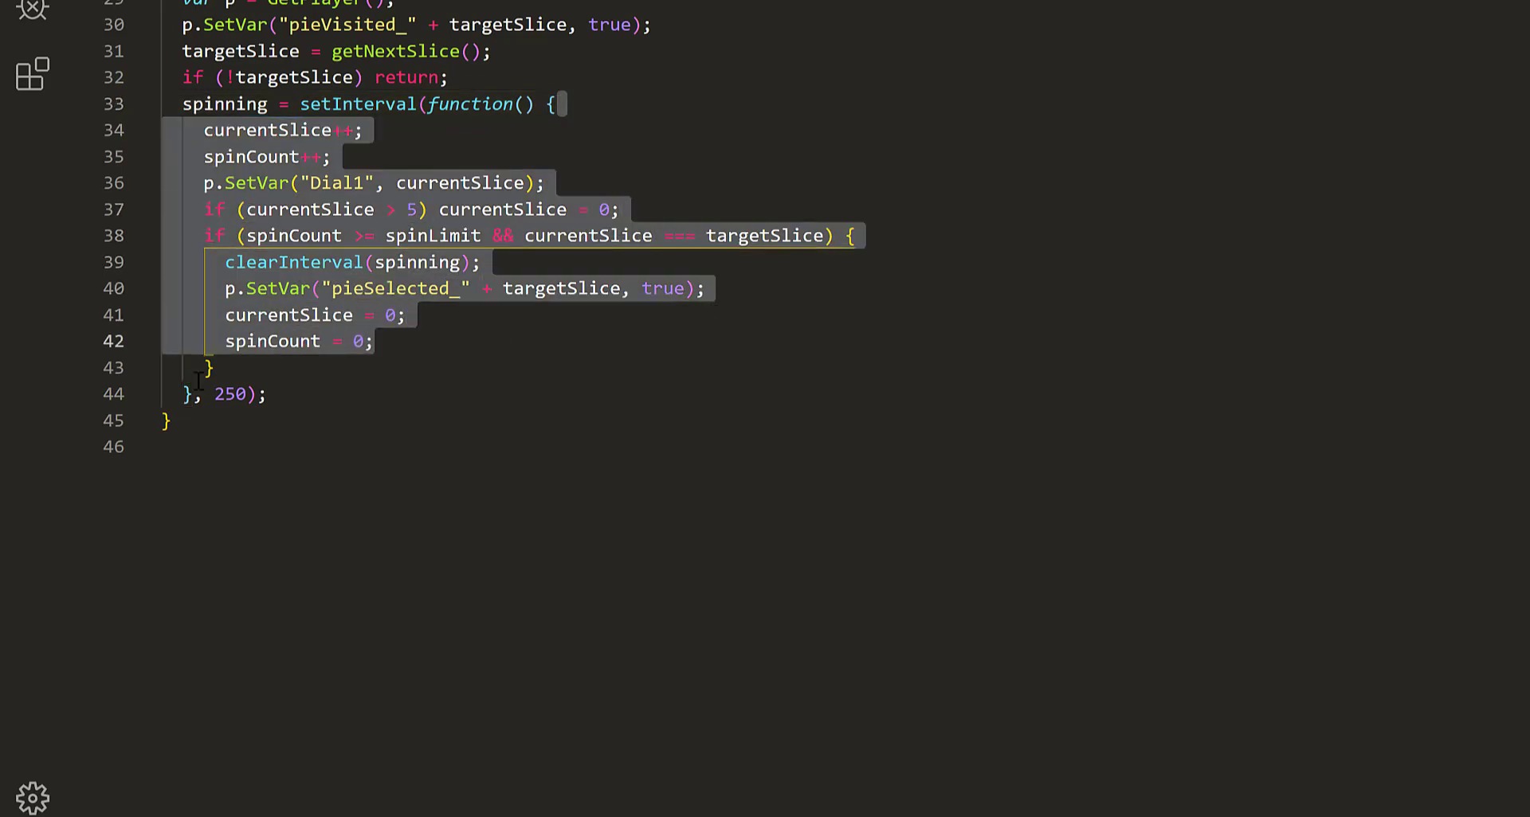
left_click(608, 107)
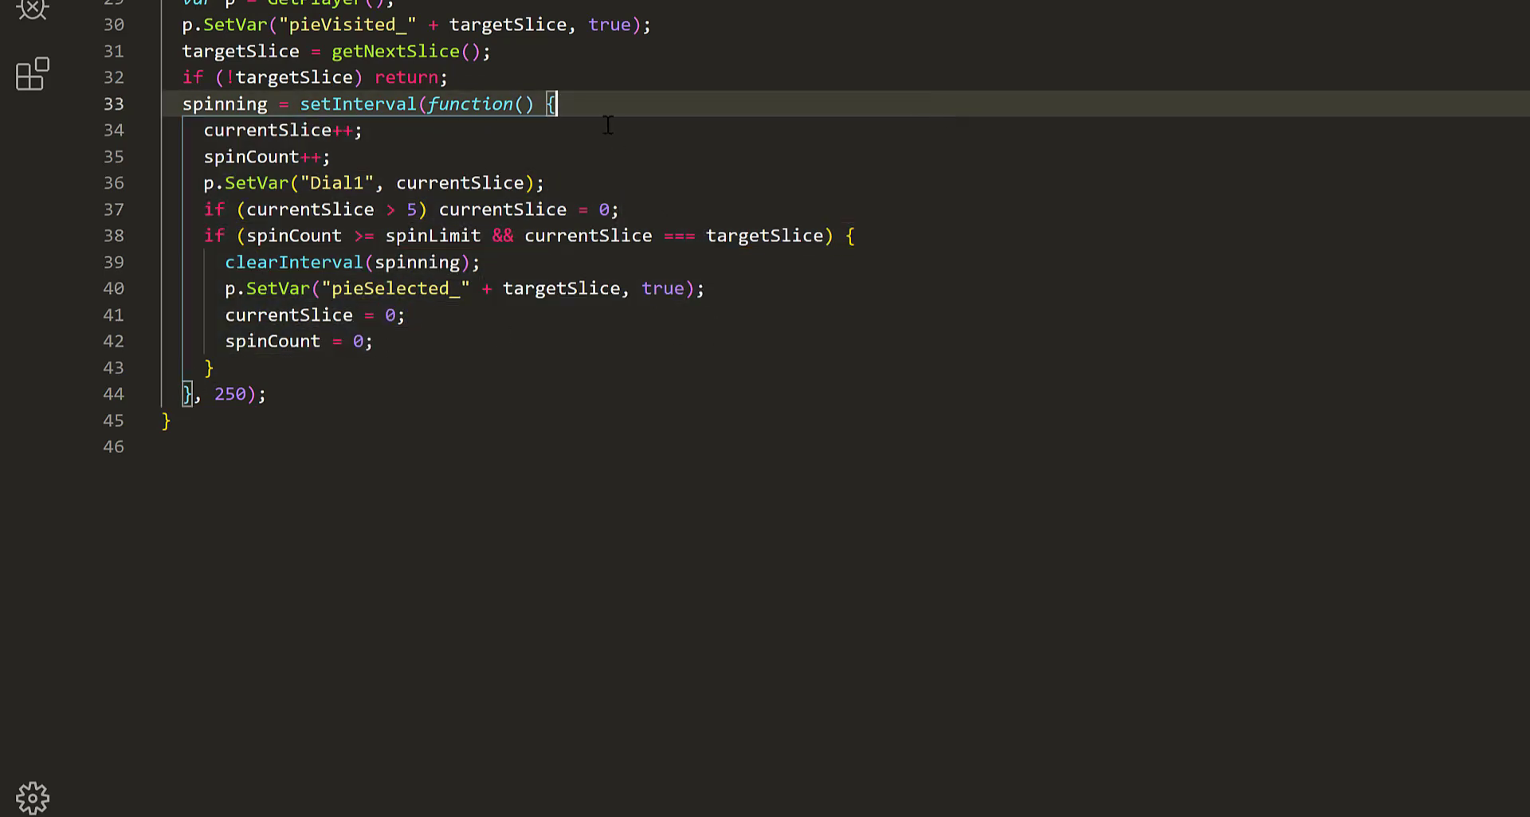
Highlight the currentSlice and spinCount increments, the Dial1 SetVar line and the currentSlice reset condition inside the interval callback.
double_click(259, 130)
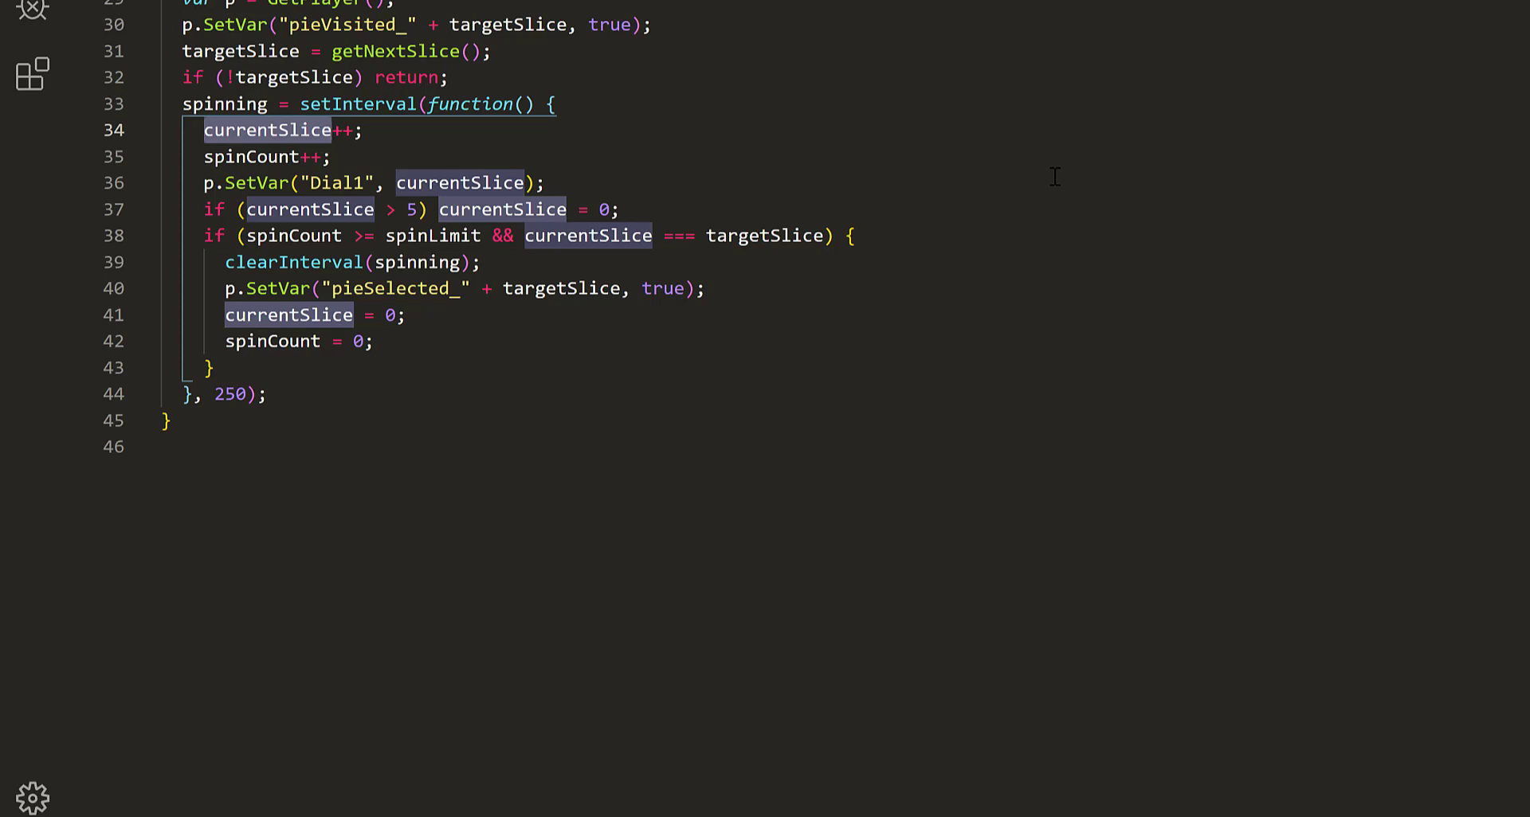
left_click(301, 156)
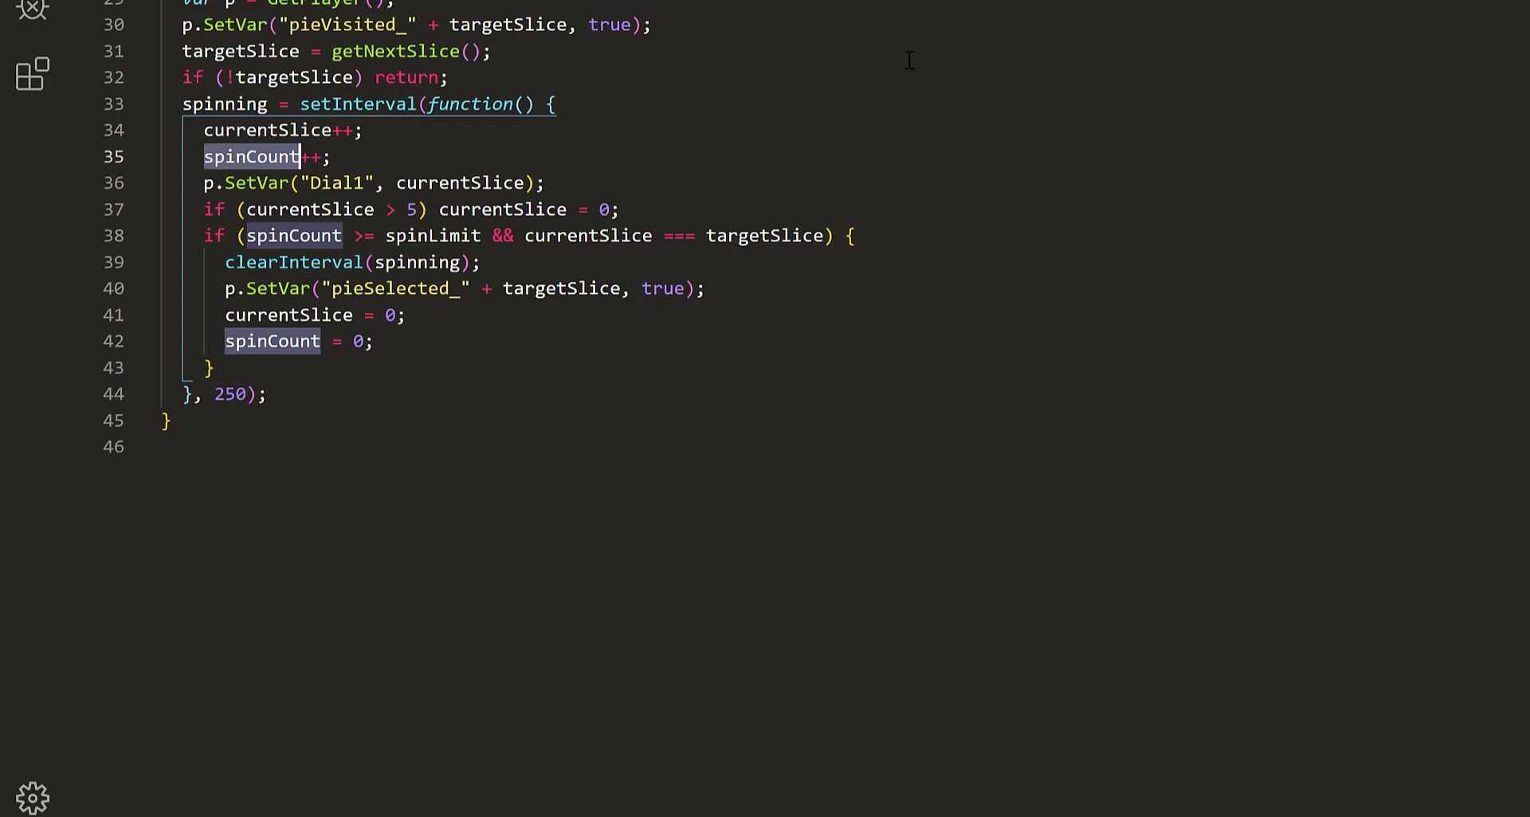
double_click(336, 183)
left_click(524, 184)
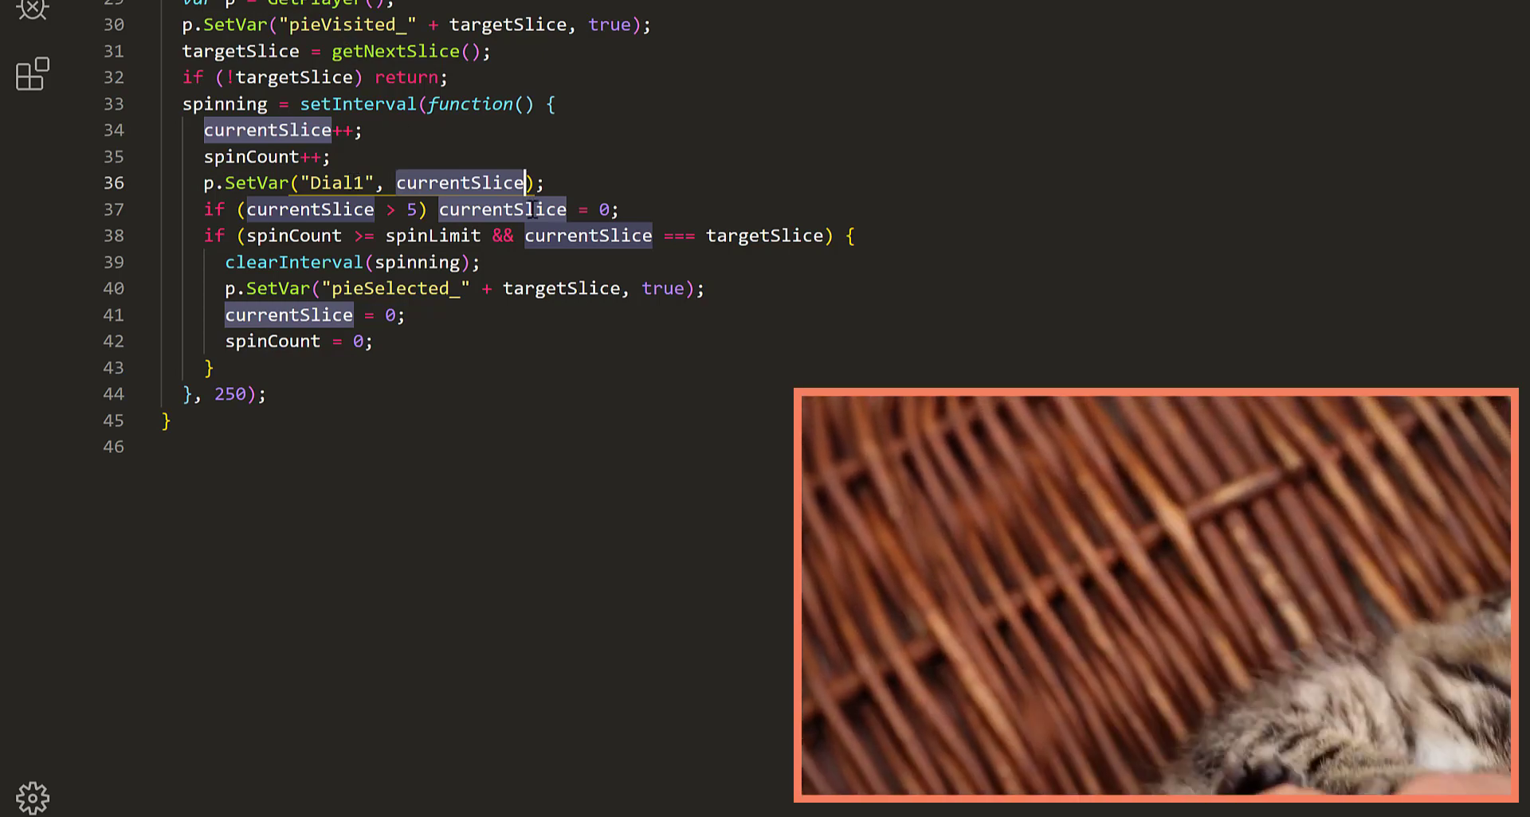
mouse_move(532, 209)
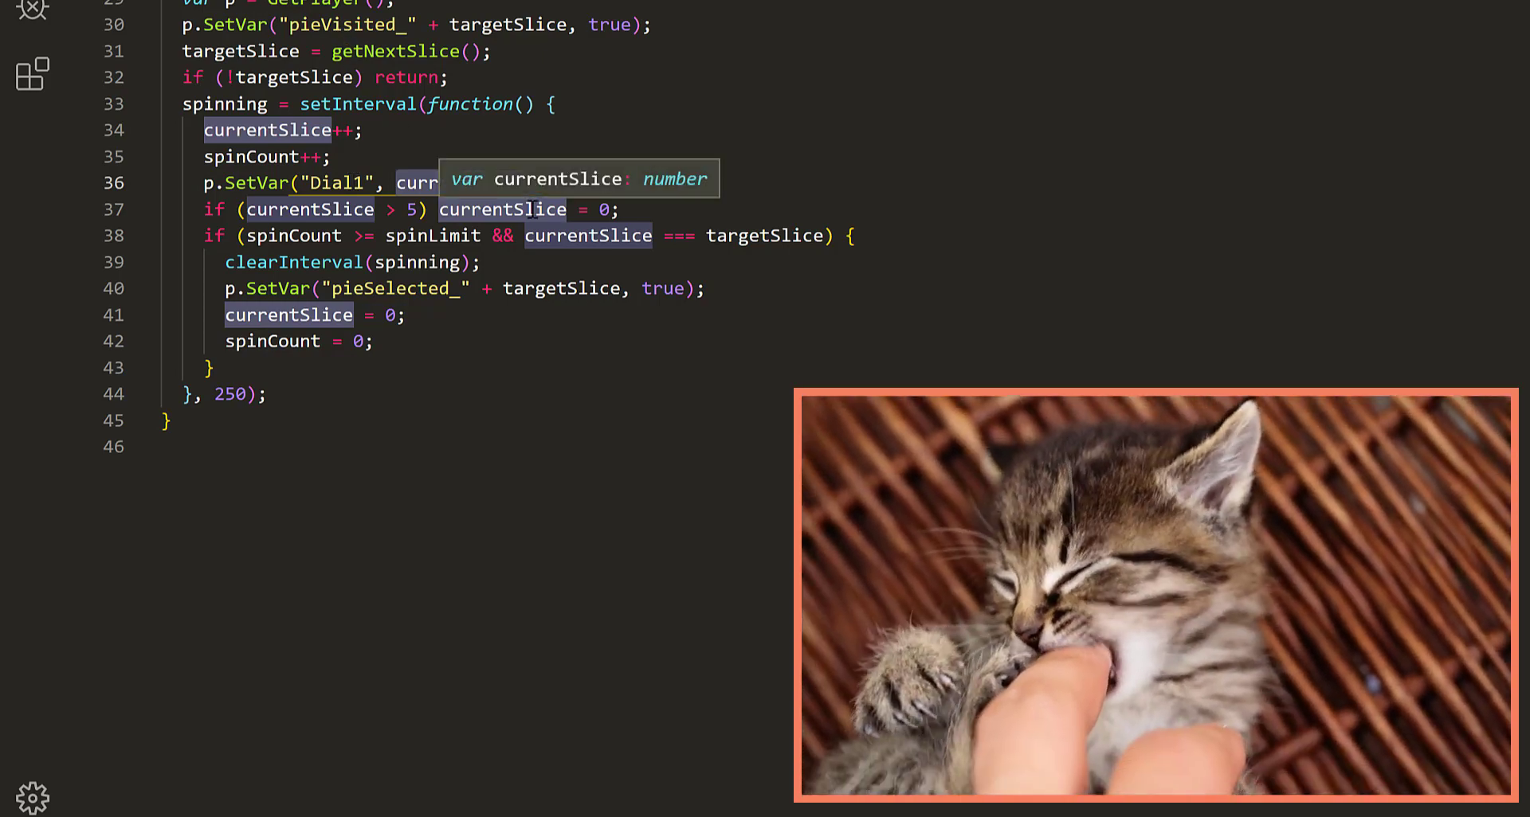
left_click(375, 210)
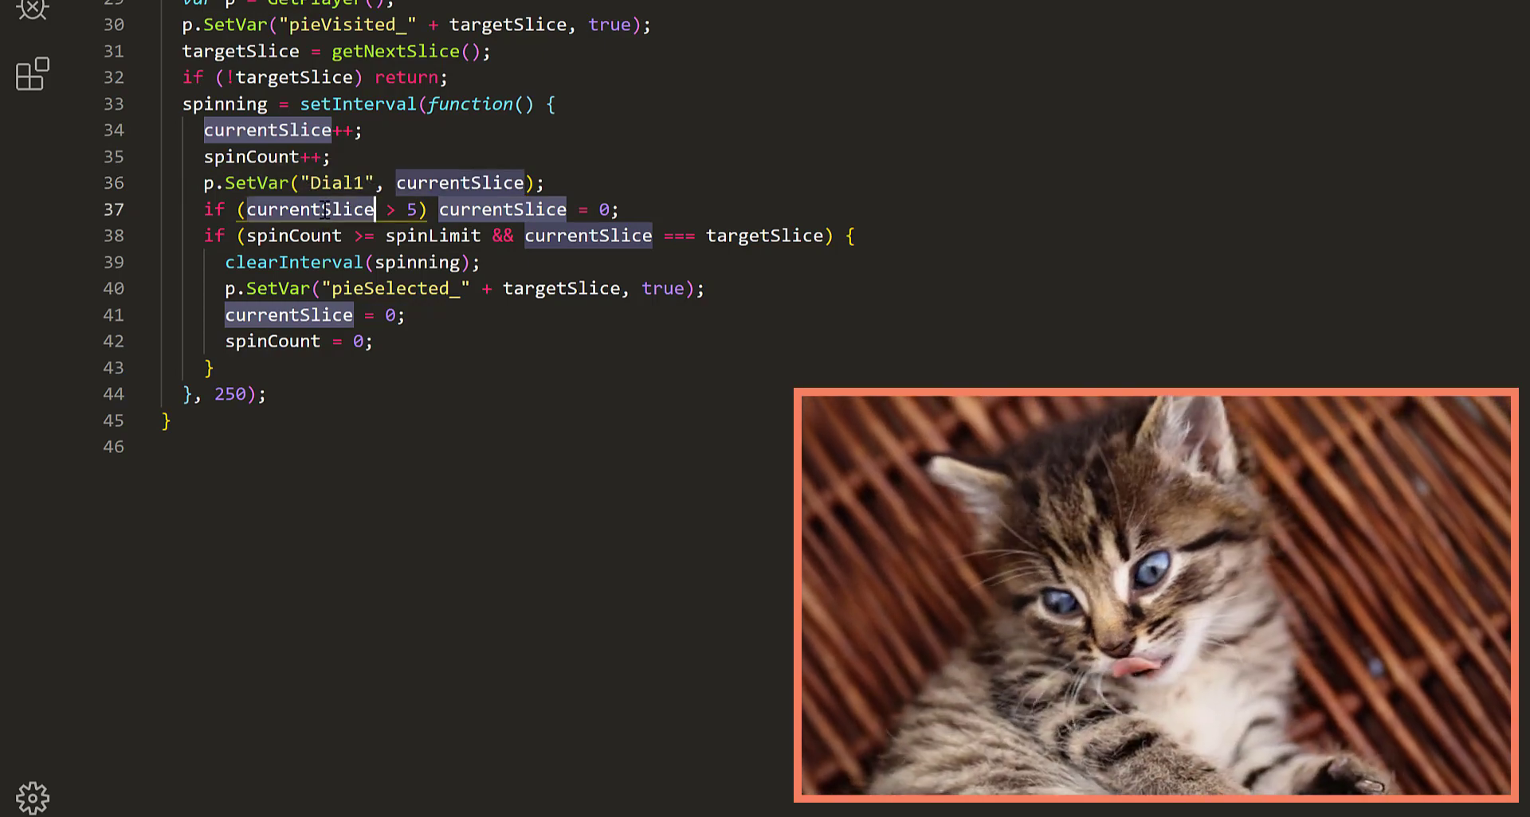
double_click(500, 209)
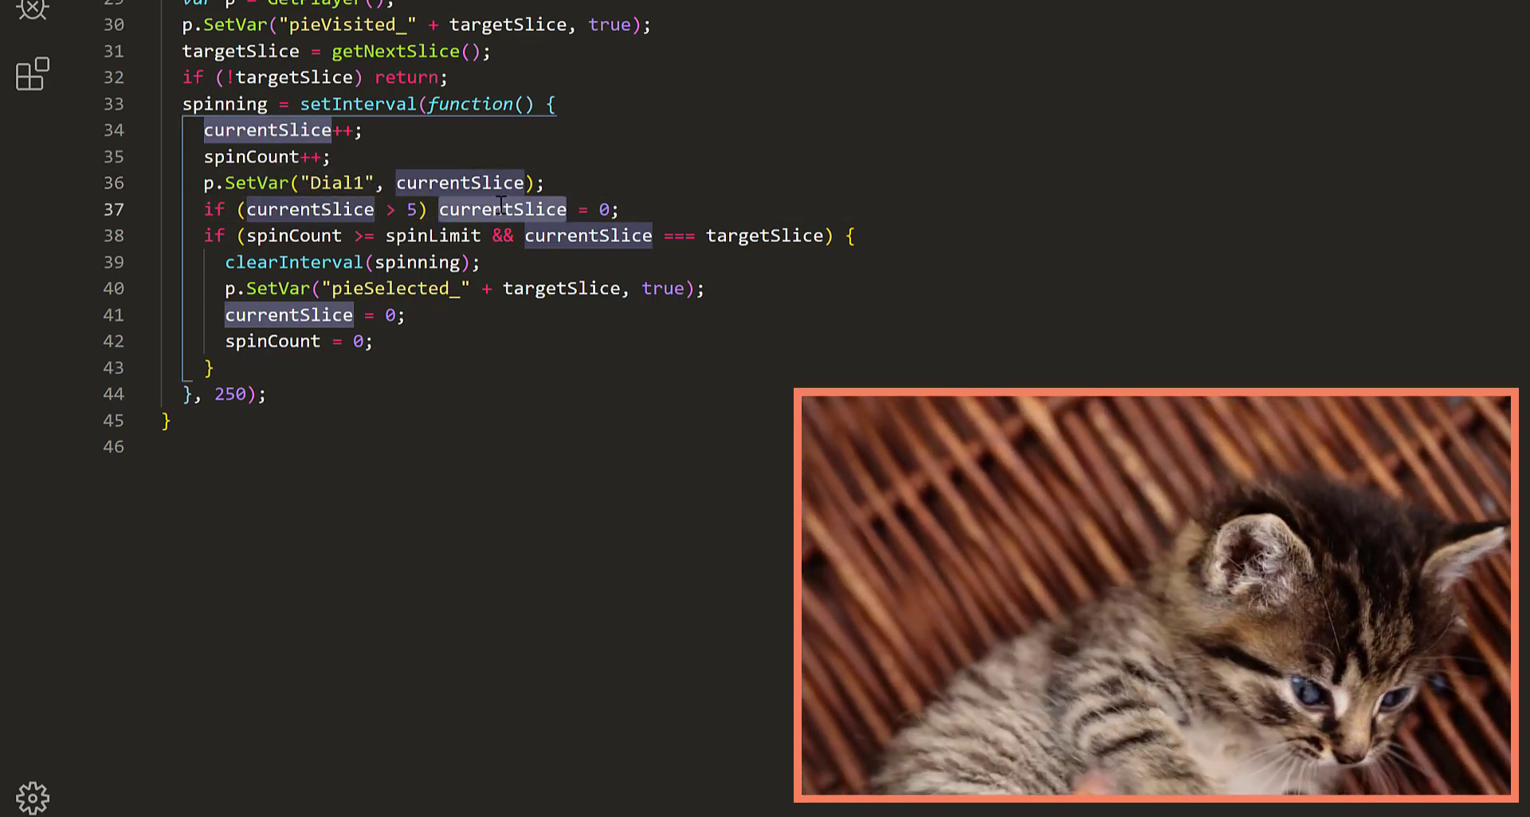
mouse_move(500, 204)
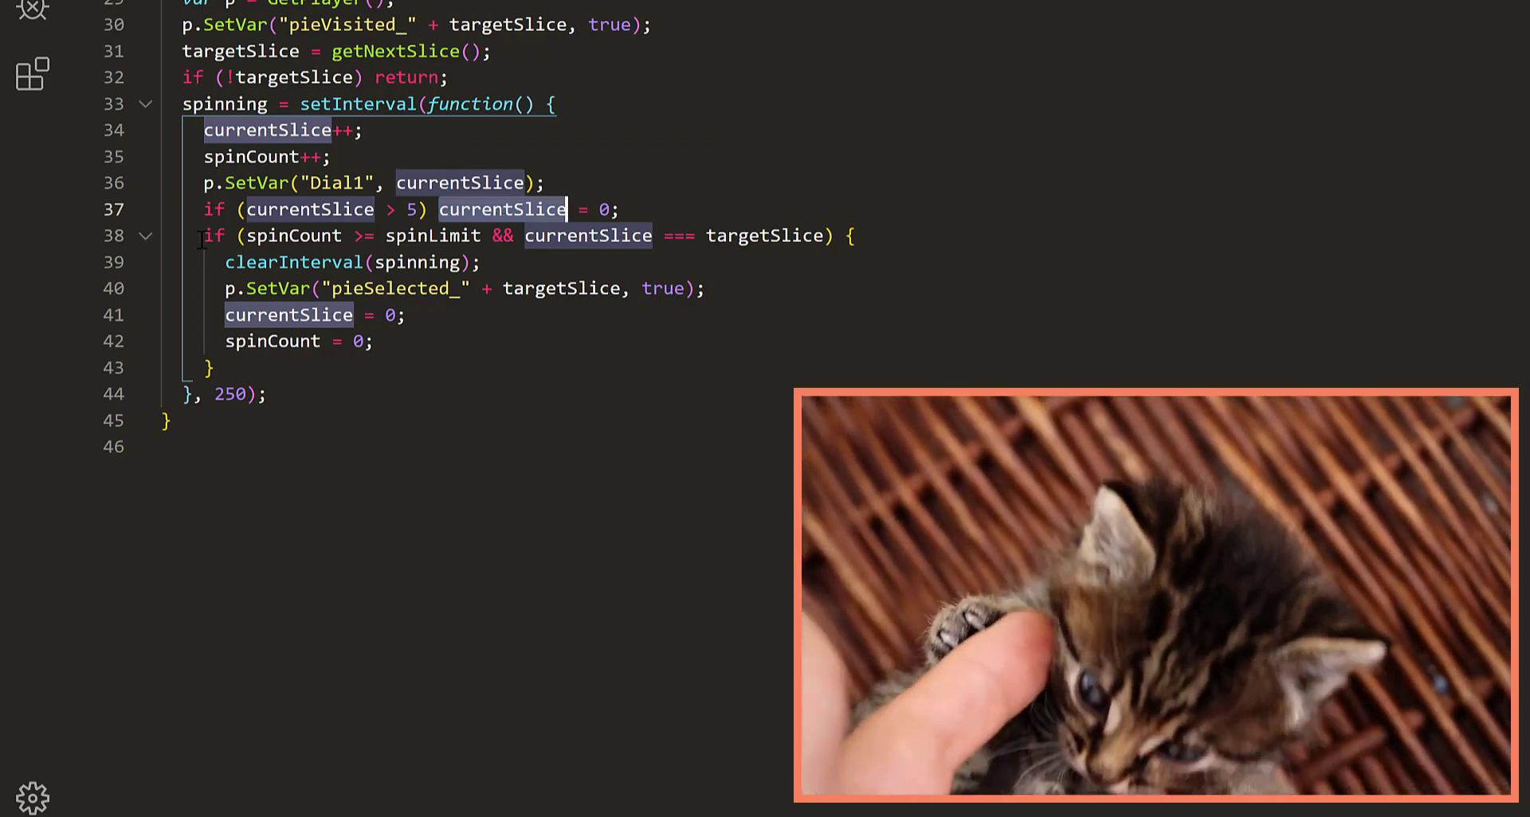
Highlight spinCount and spinLimit in the stop condition and compare them with their declarations at the start of the script.
double_click(294, 235)
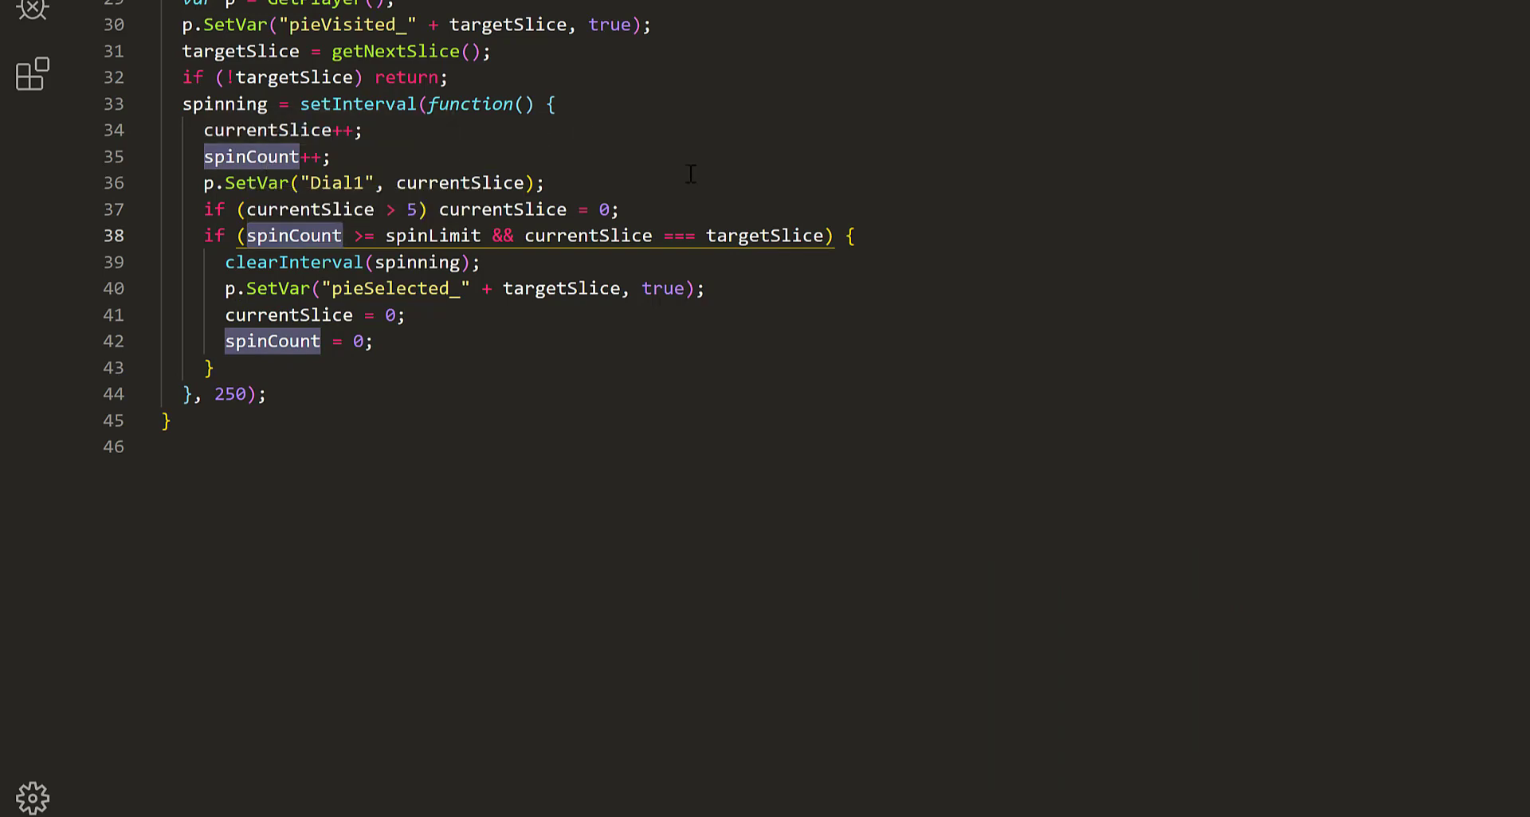
double_click(448, 235)
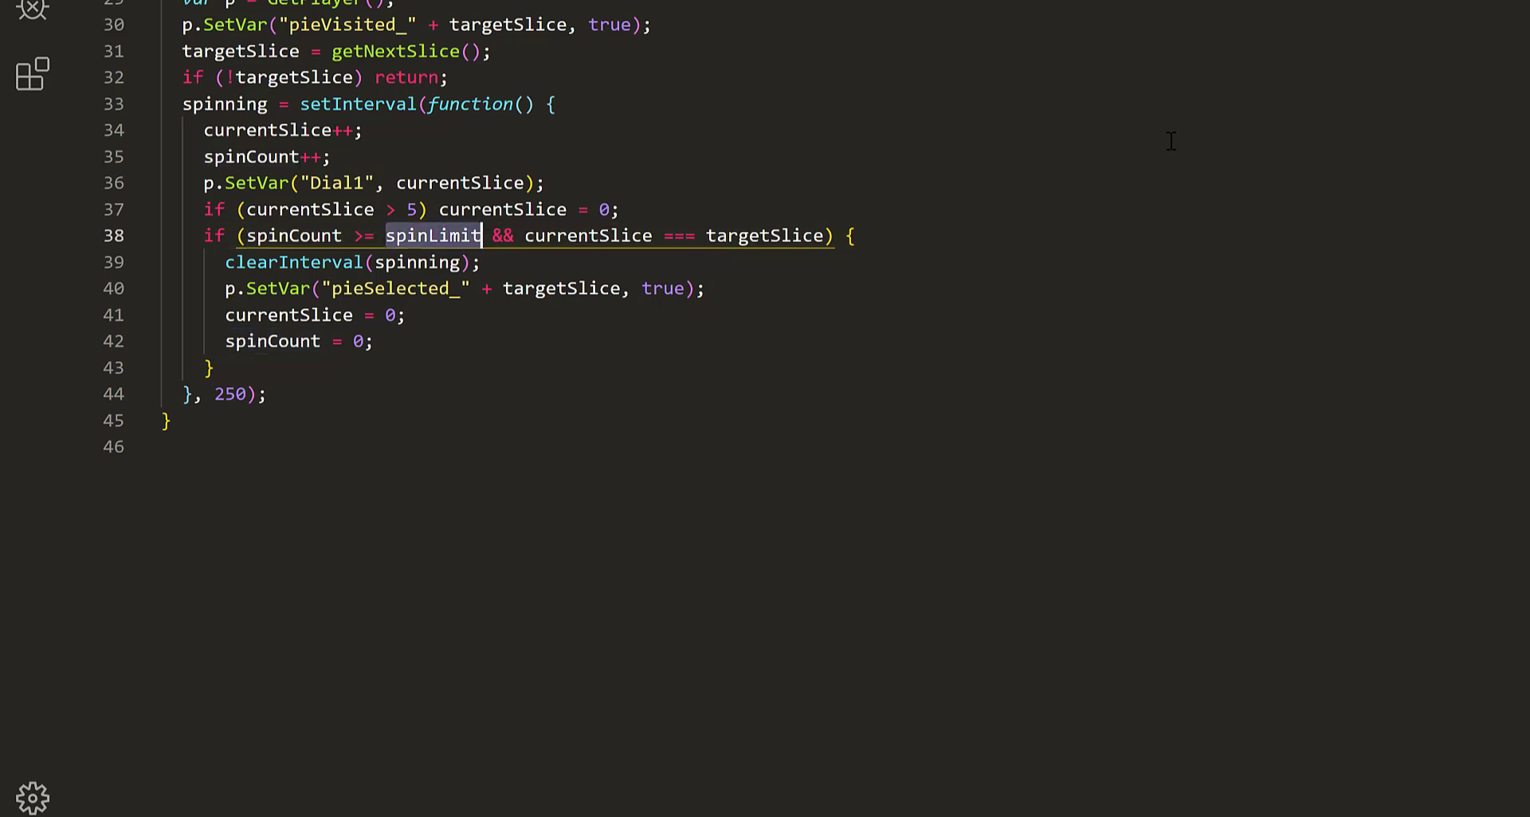
scroll(1171, 141, "up", 4)
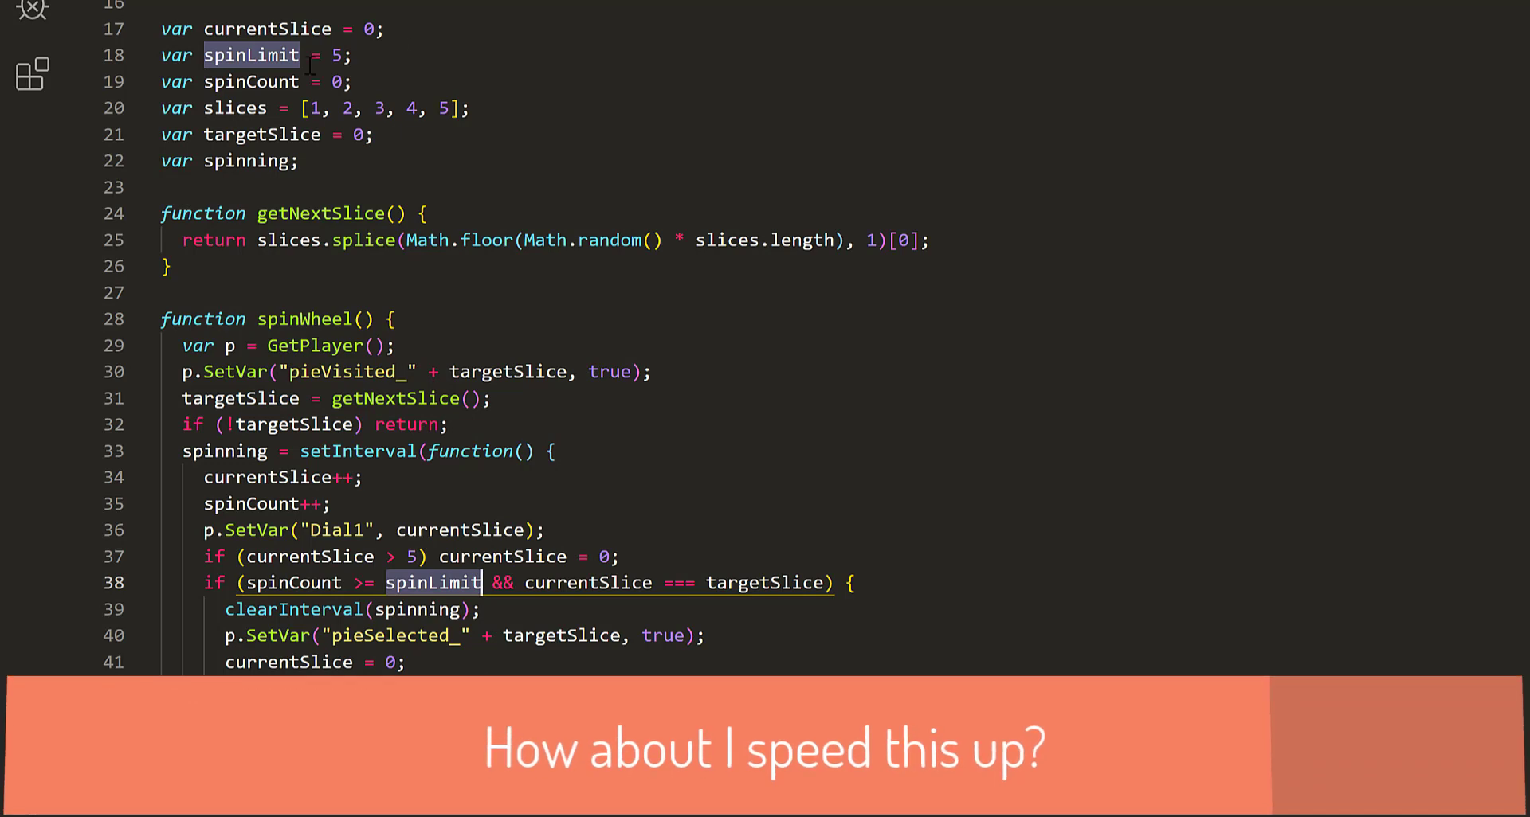
double_click(252, 79)
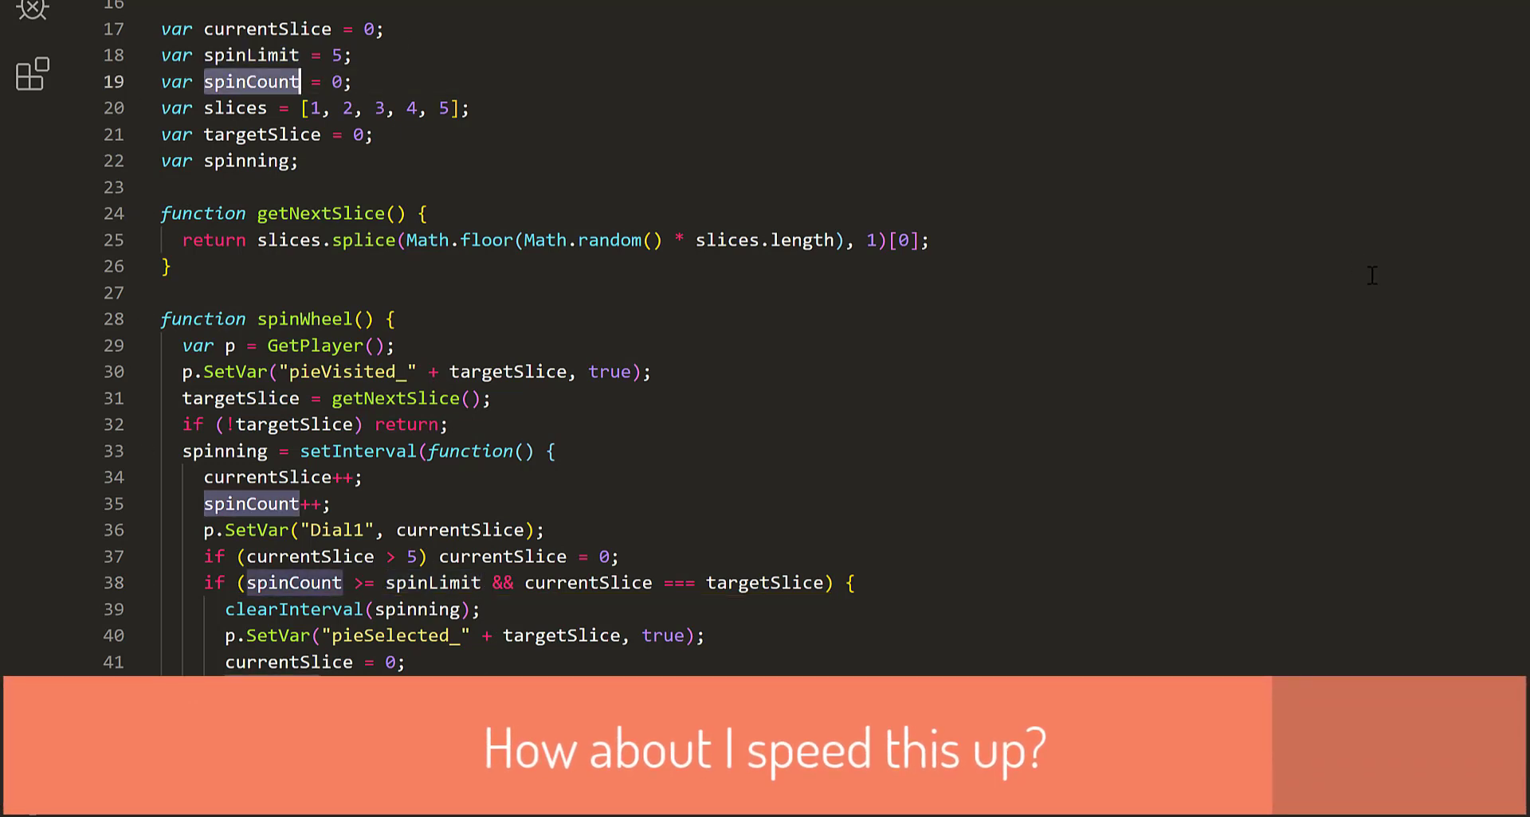
scroll(1372, 275, "down", 3)
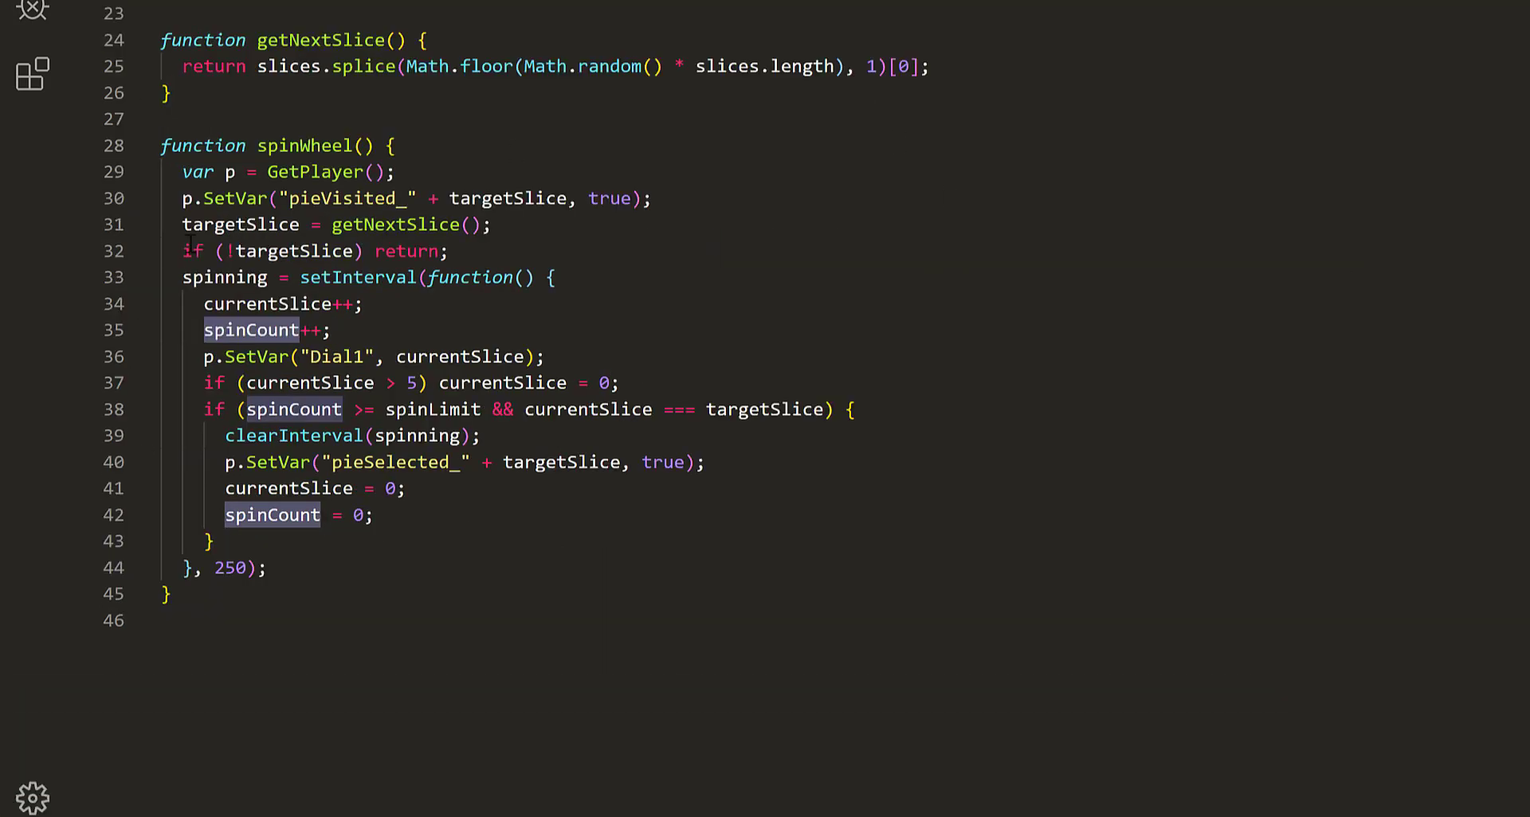
left_click(342, 409)
double_click(433, 409)
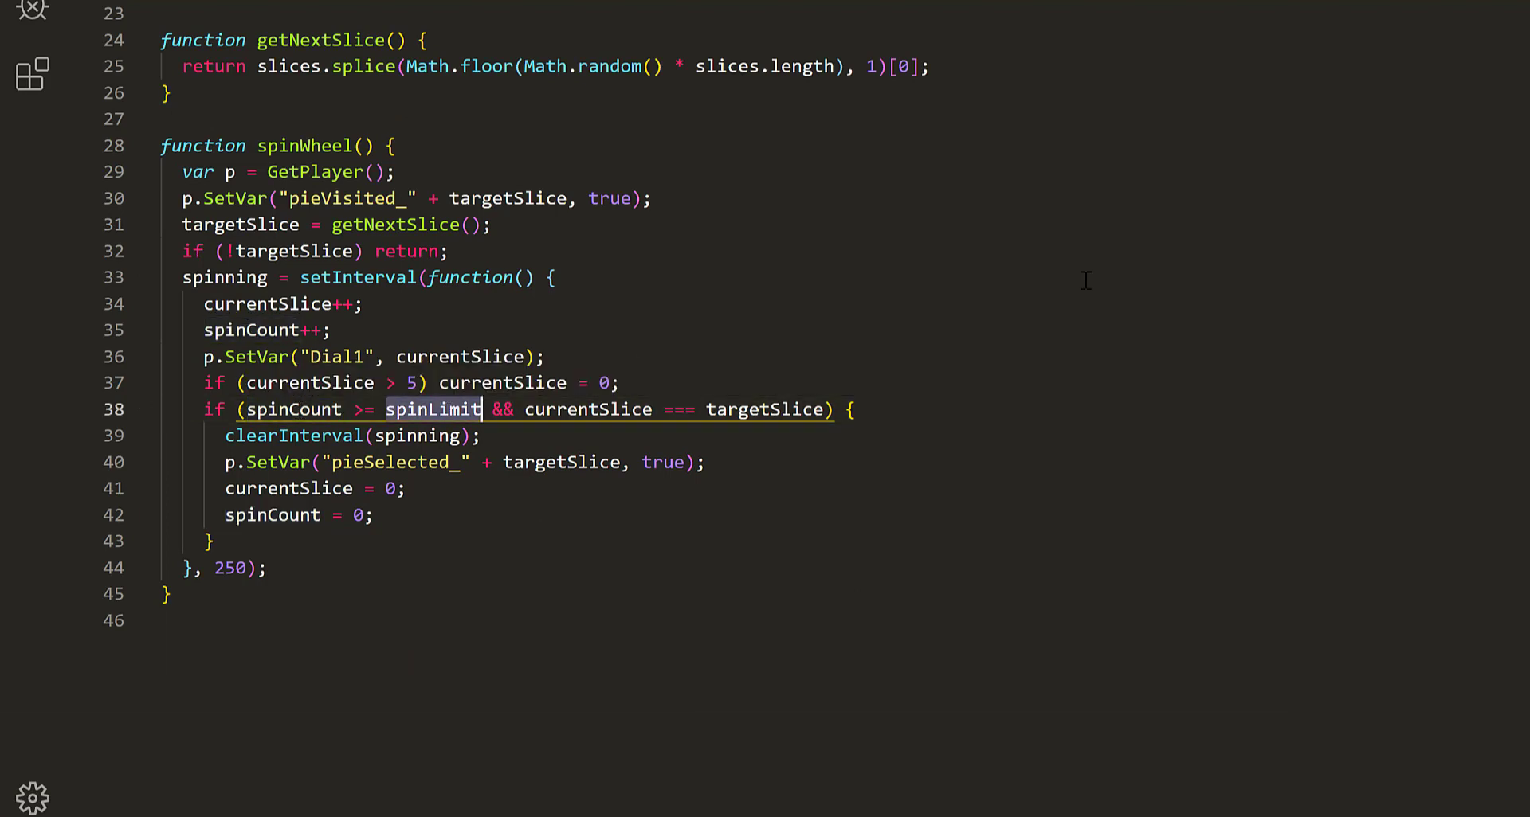
Highlight targetSlice in the stop condition, and select the whole condition from spinCount through targetSlice on line 38.
key("ctrl+Right")
key("ctrl+Right")
key("ctrl+Right")
key("ctrl+Right")
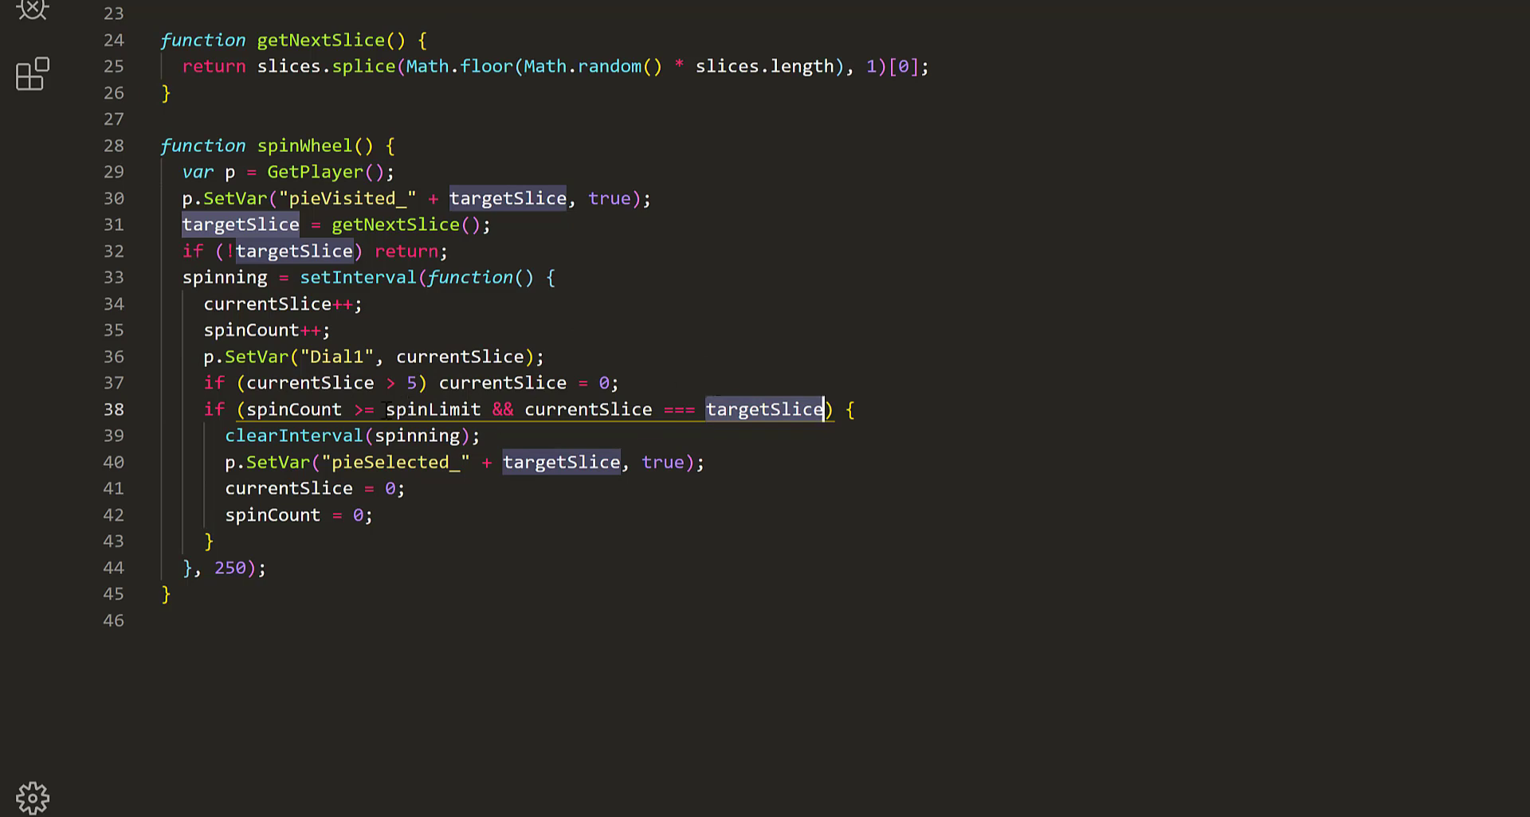
left_click(479, 409)
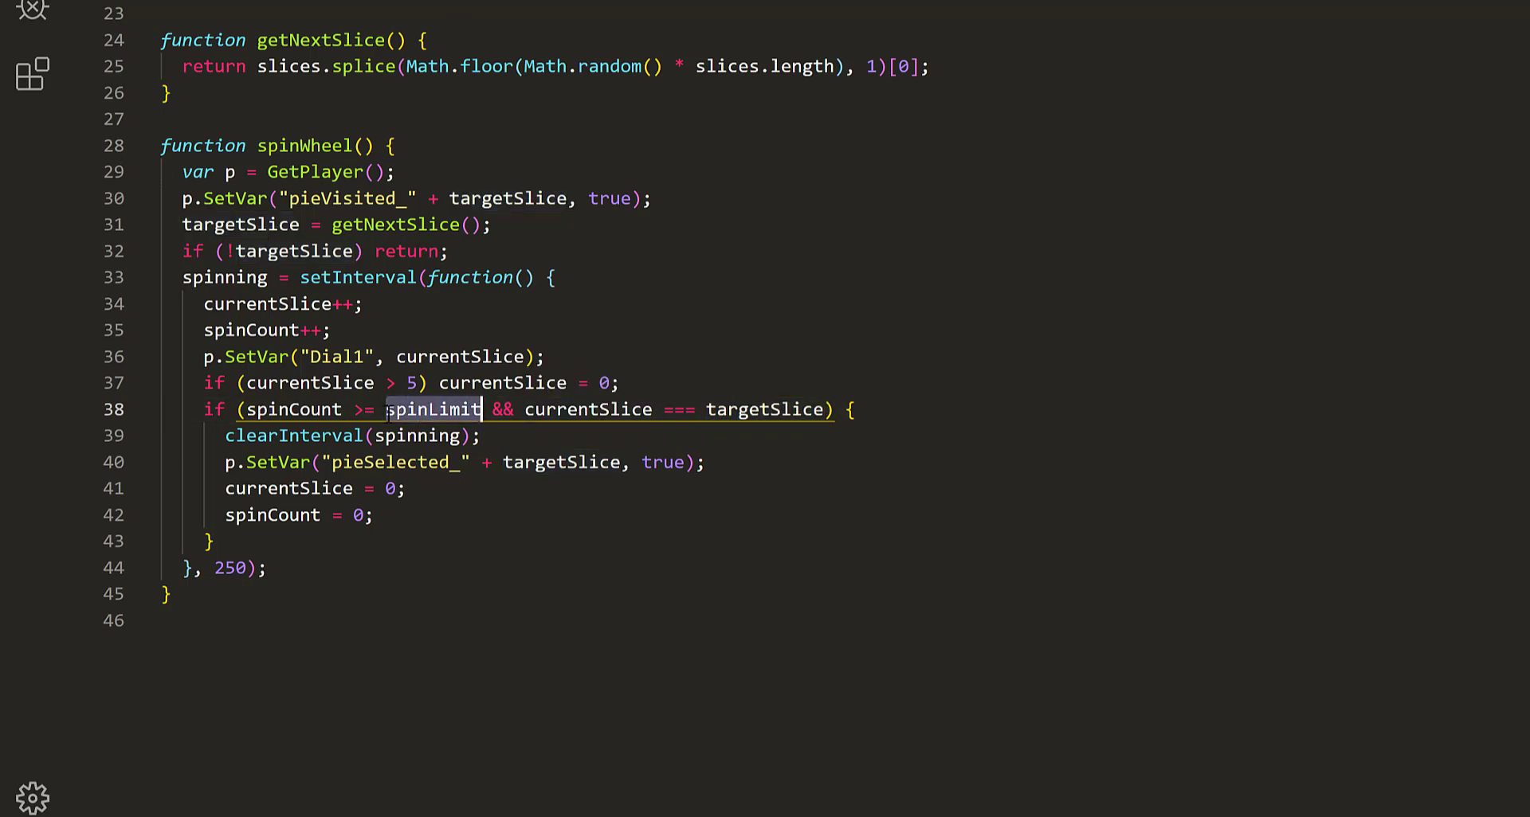
key("shift+alt+Right")
key("shift+alt+Right")
key("shift+alt+Right")
key("shift+alt+Right")
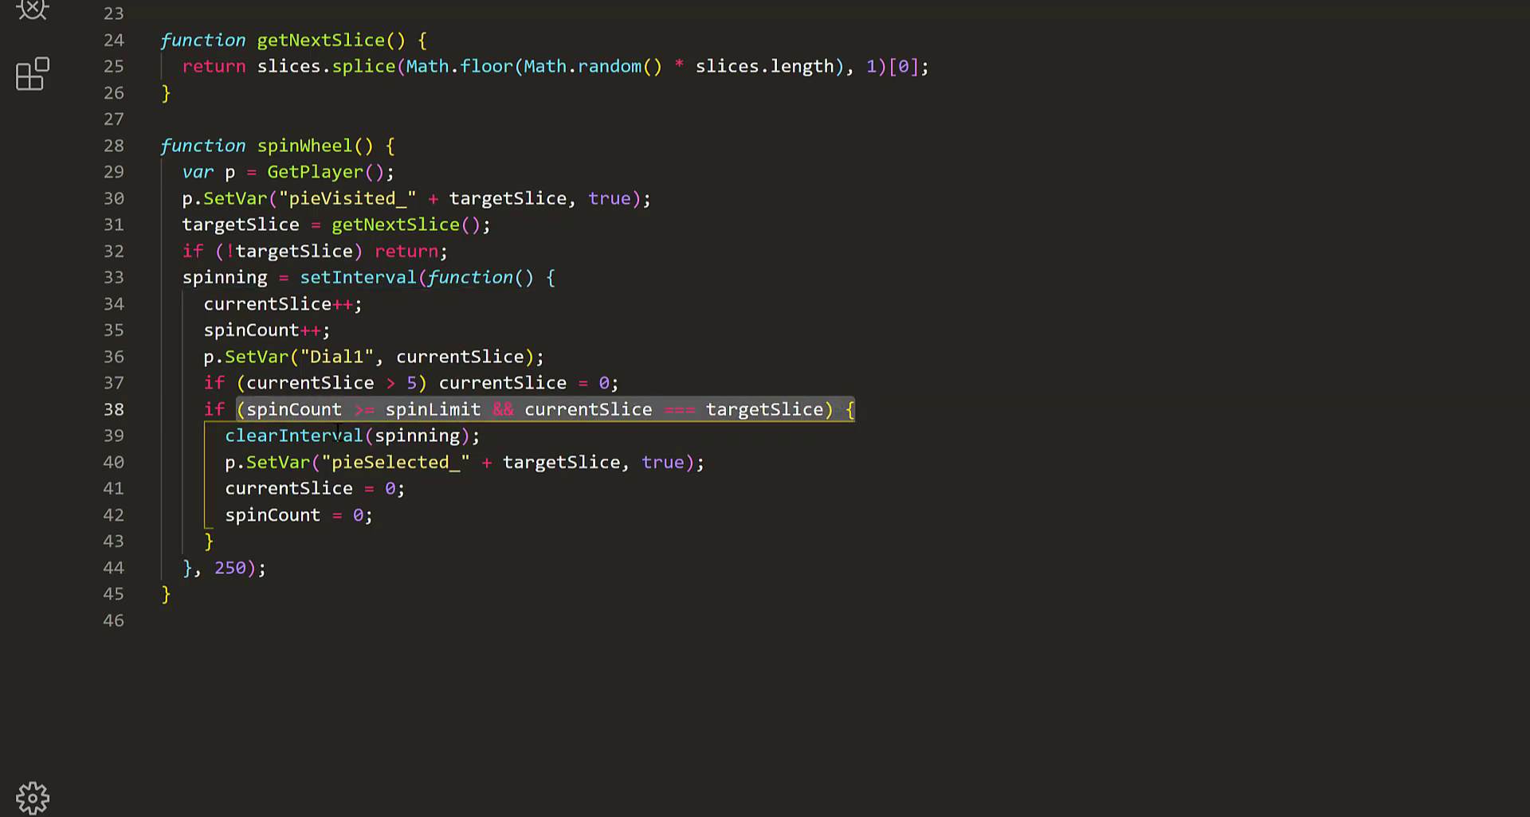
Highlight clearInterval, the pieSelected_ prefix and the currentSlice and spinCount resets inside the stop condition's block.
double_click(334, 436)
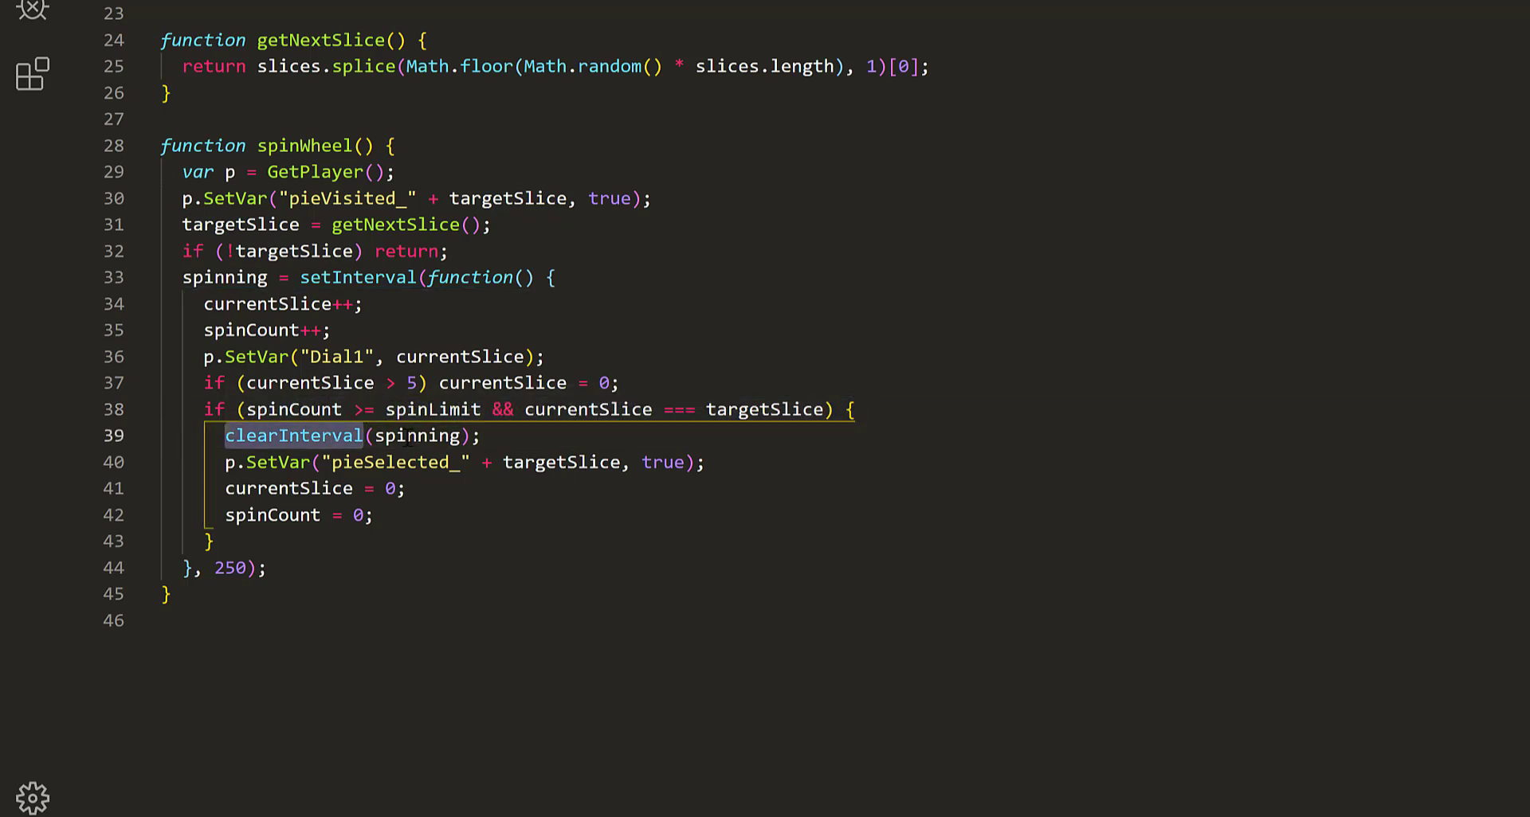
double_click(382, 461)
scroll(966, 430, "down", 2)
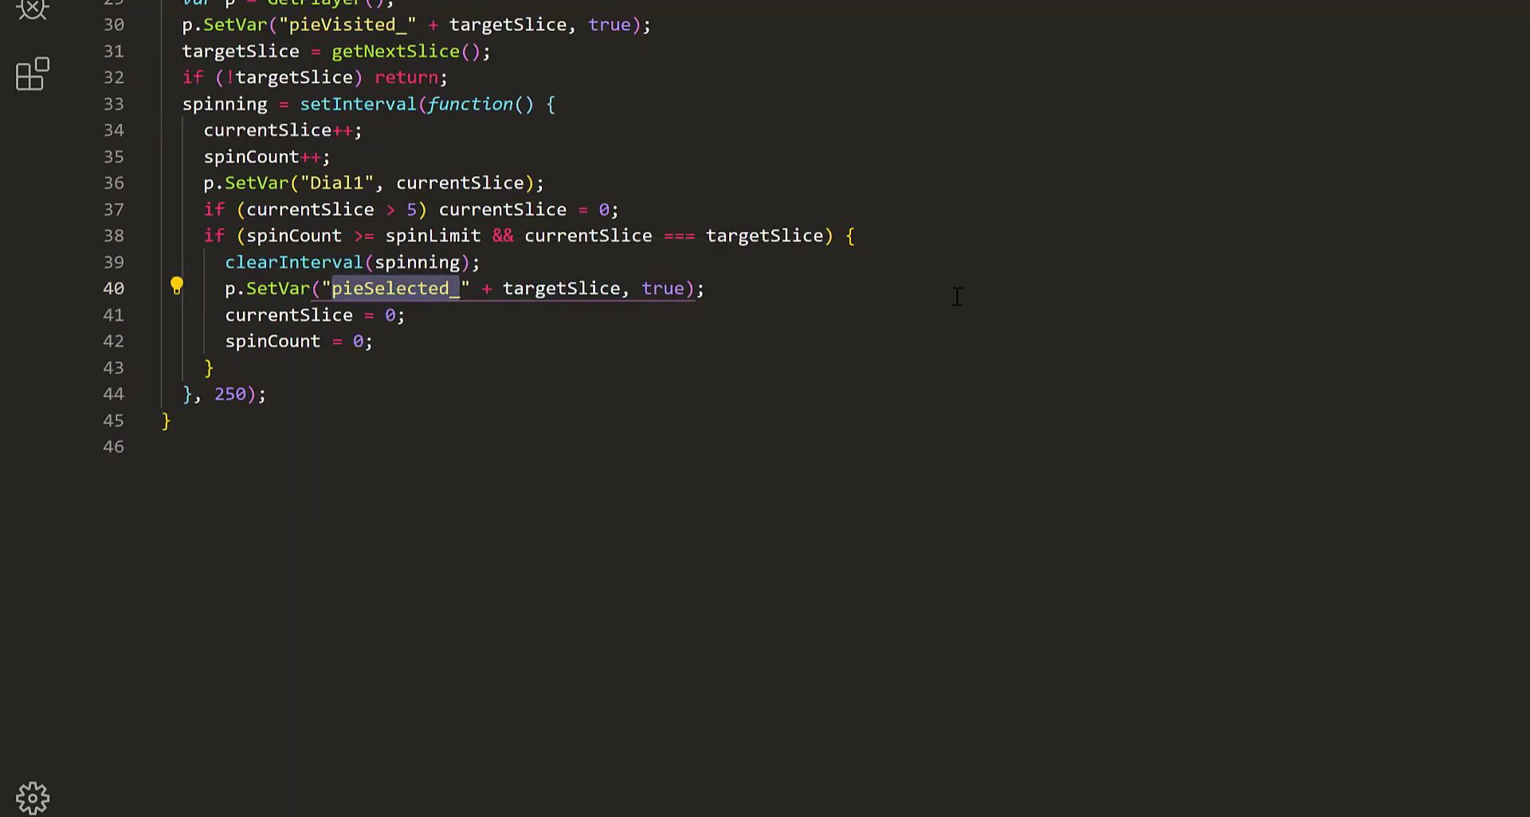
double_click(310, 315)
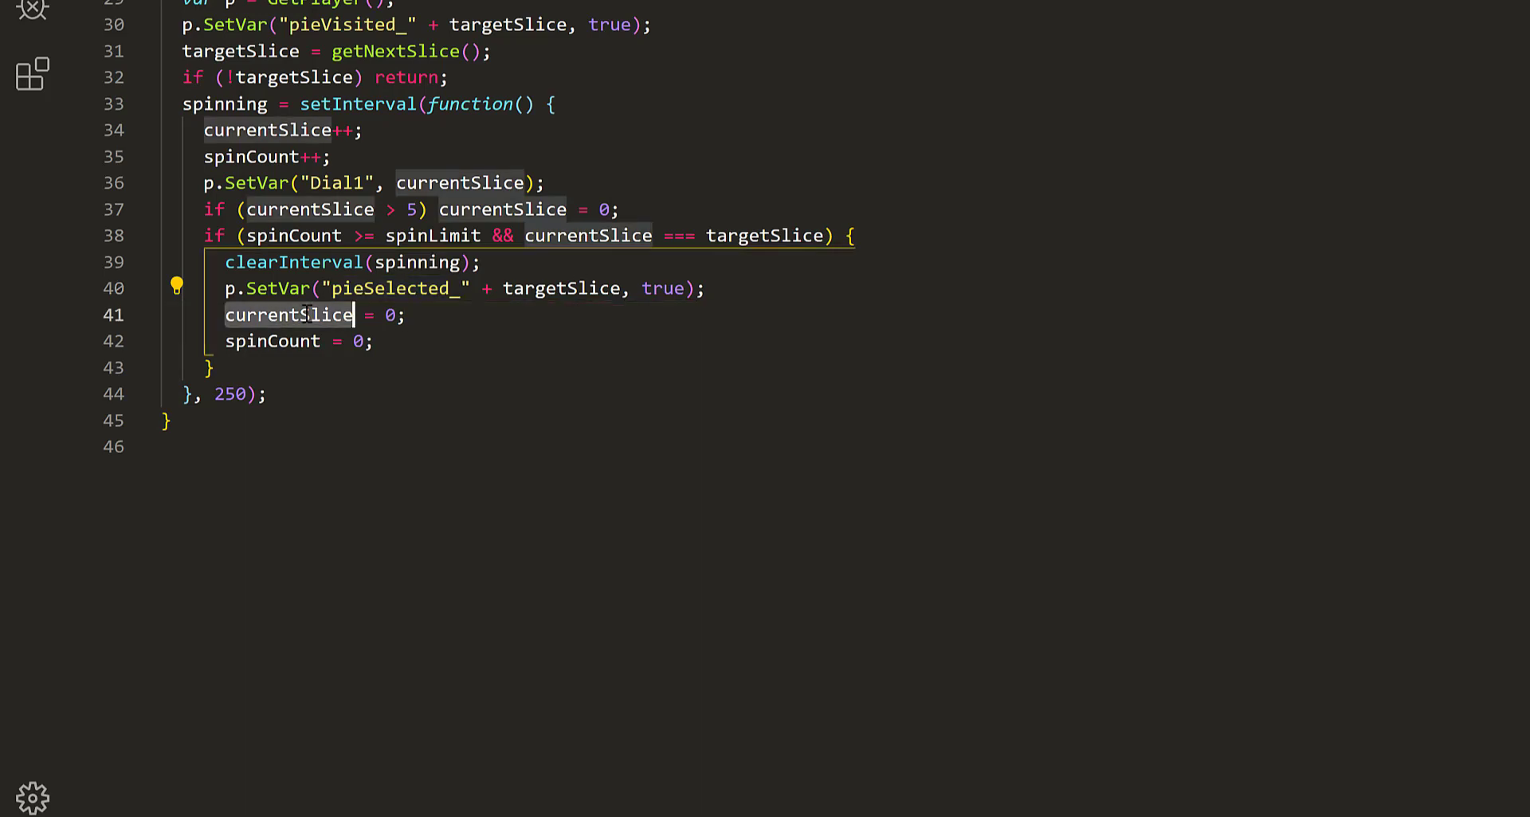
double_click(287, 340)
scroll(1059, 366, "up", 4)
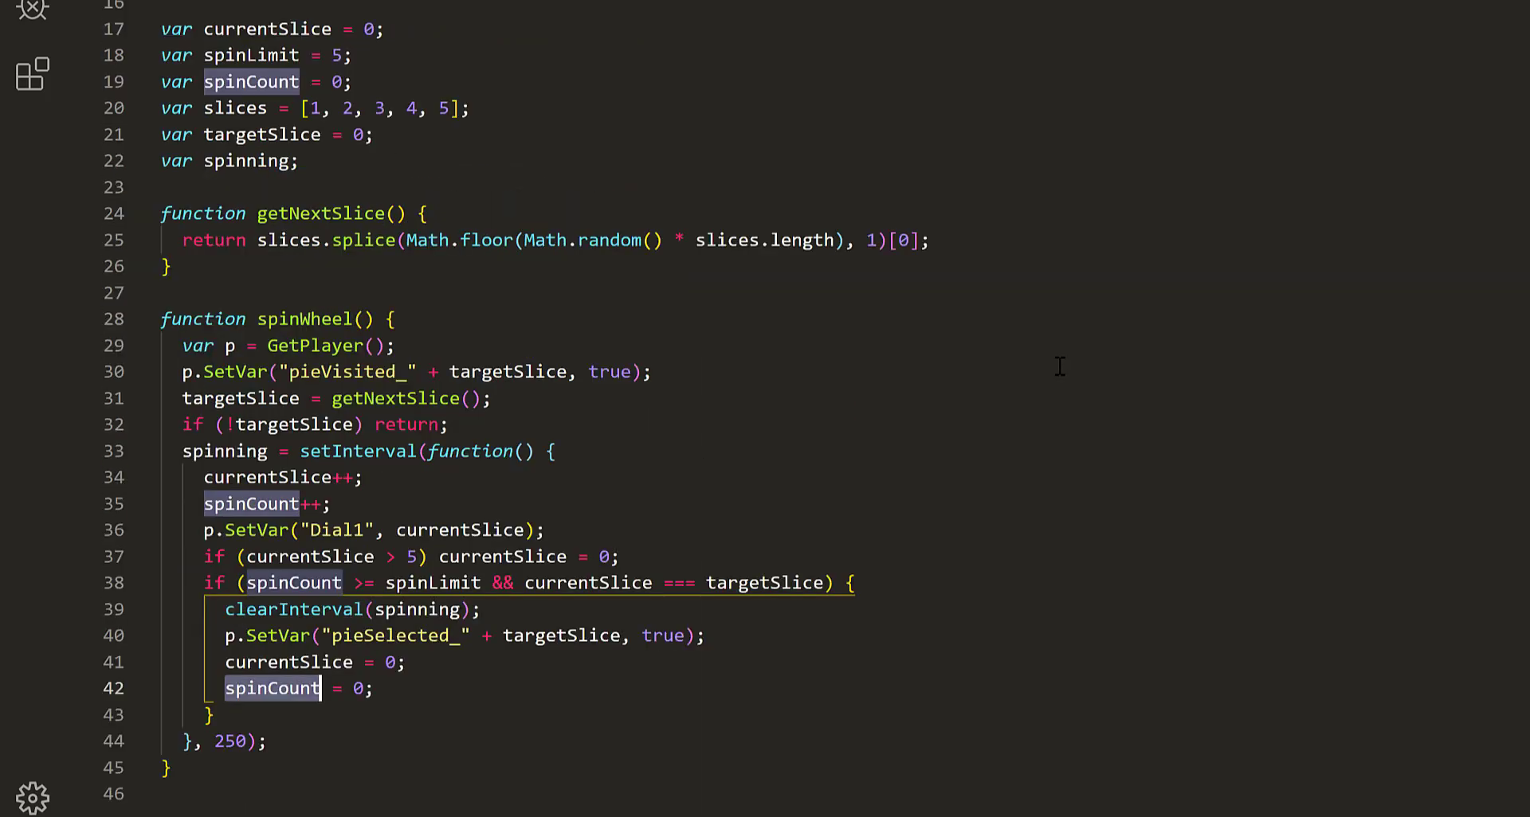